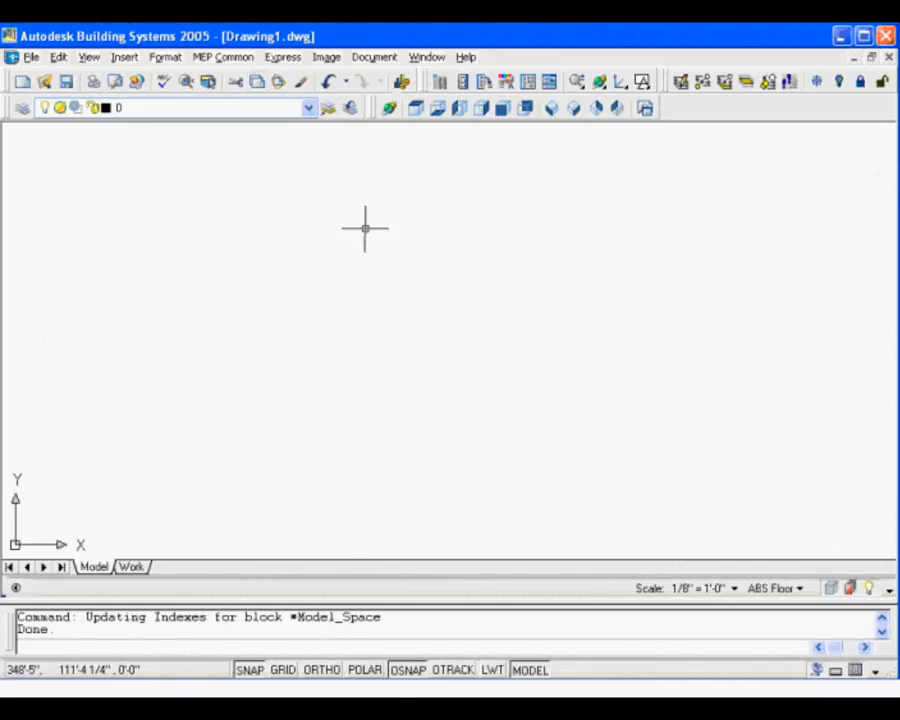
Start the Content Builder and choose Duct as the part catalog.
click(228, 59)
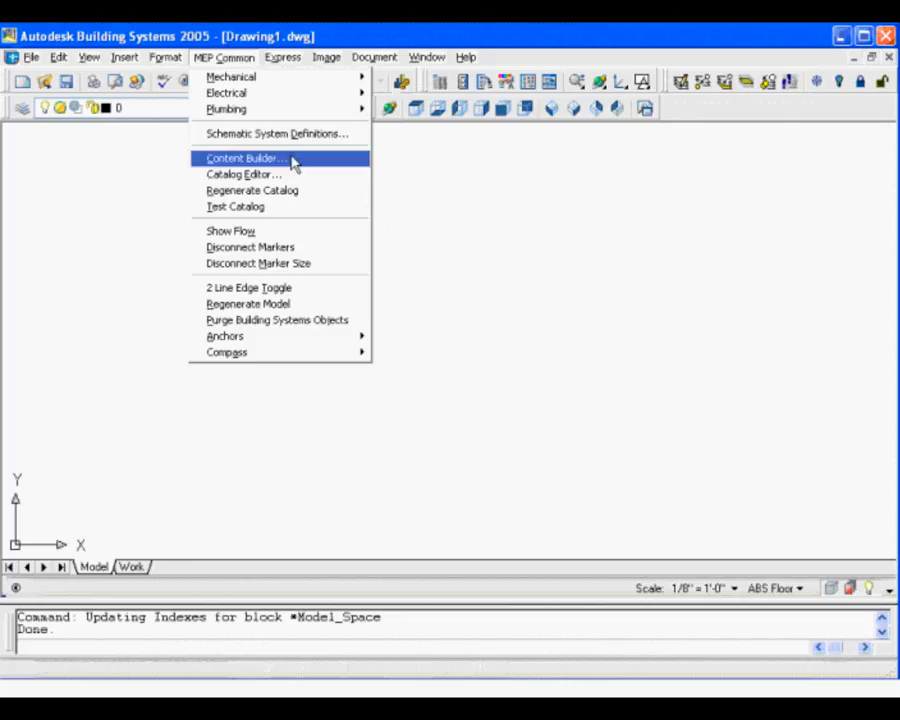
click(294, 160)
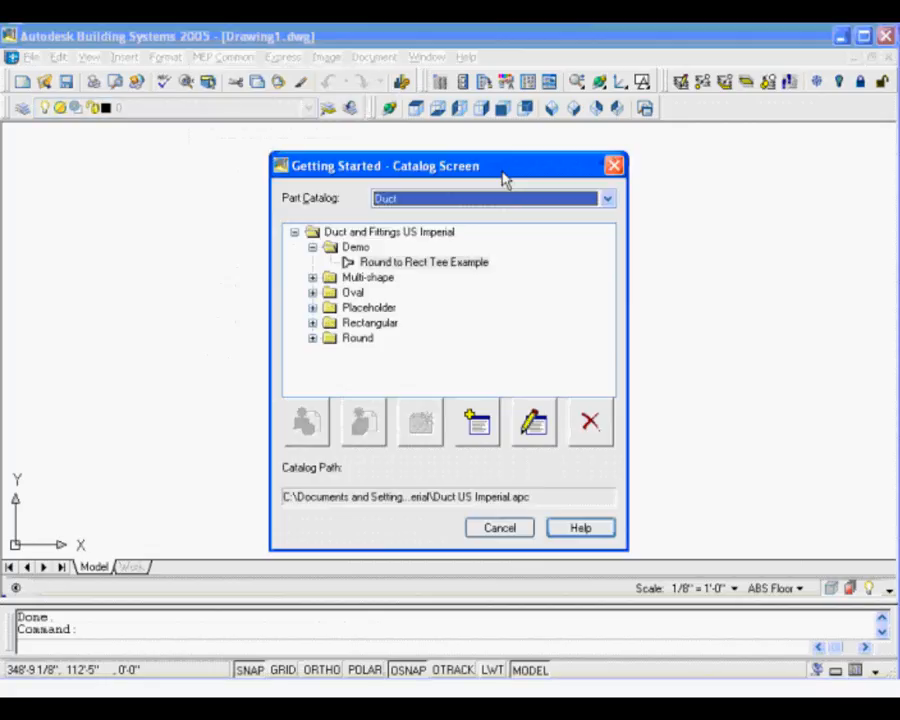
drag(480, 172, 433, 150)
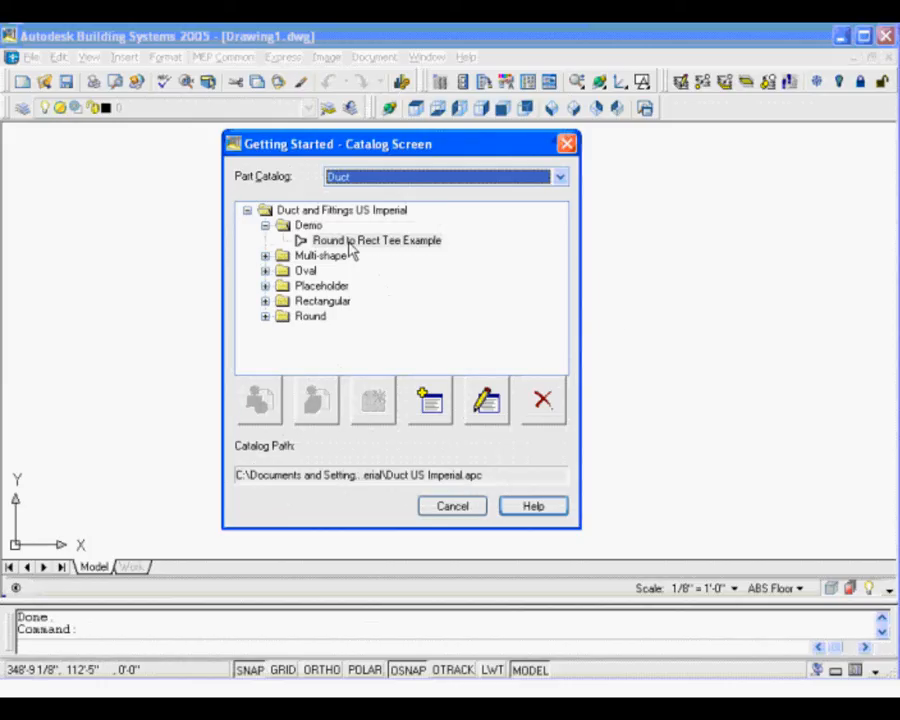
double_click(310, 225)
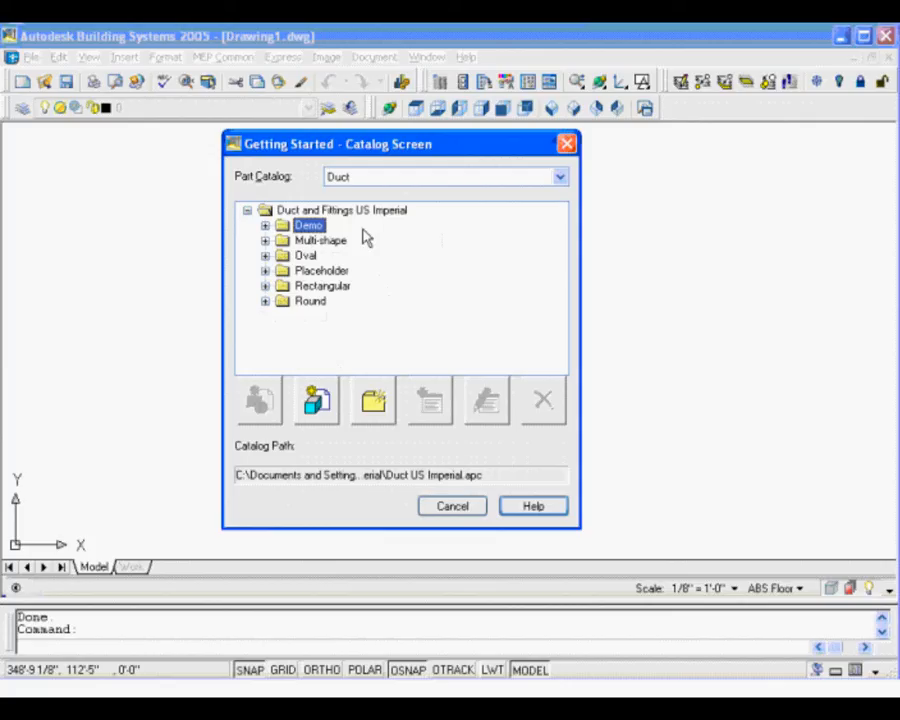
click(560, 177)
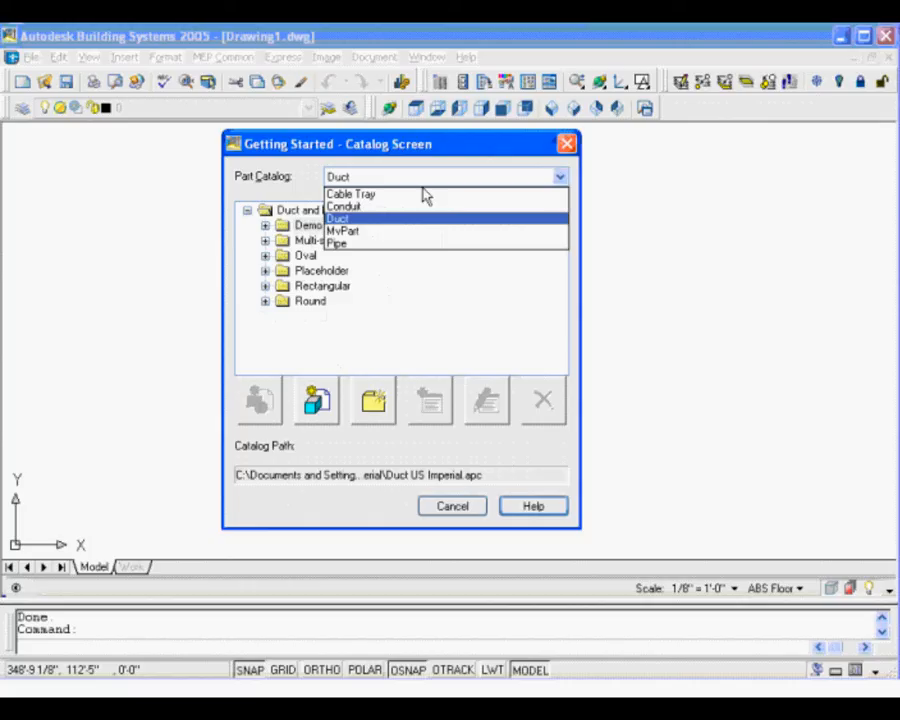
click(352, 220)
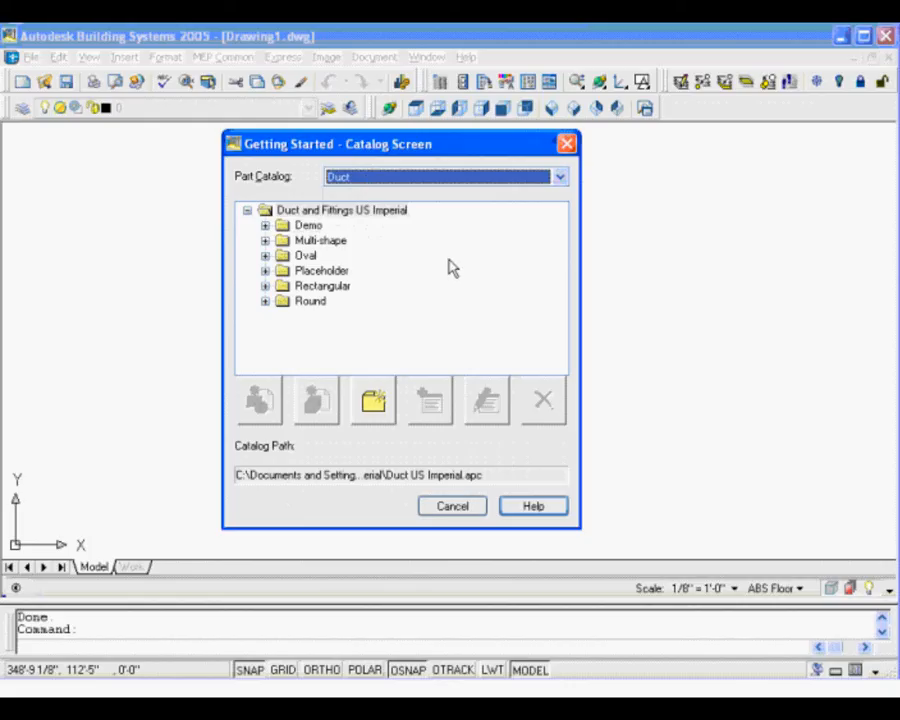
Expand the Multi-shape and Slip Joint folders of the duct catalog and select the Tees folder.
click(265, 241)
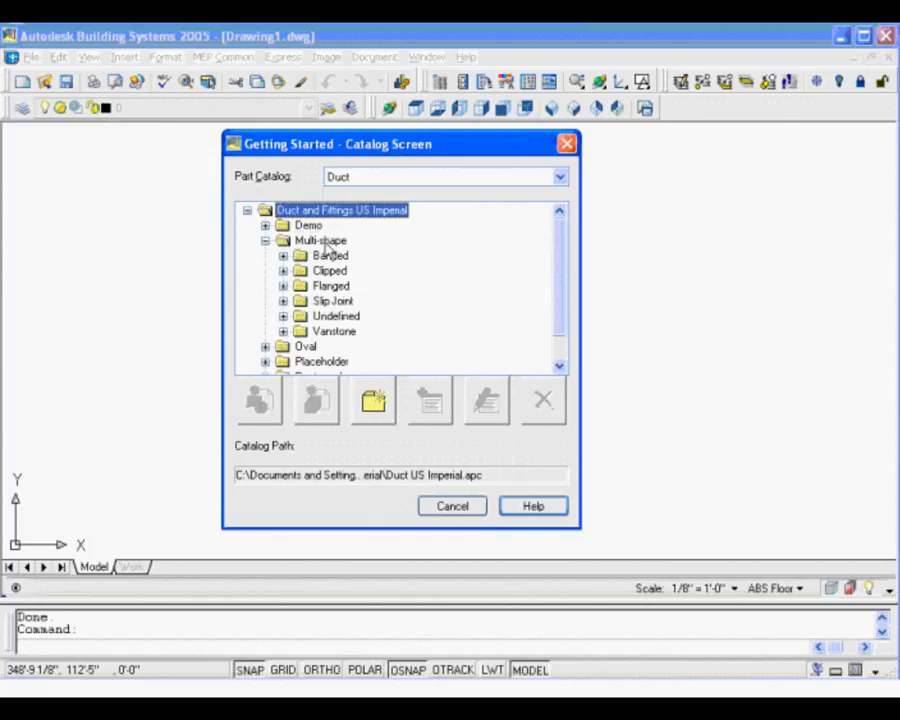
click(283, 301)
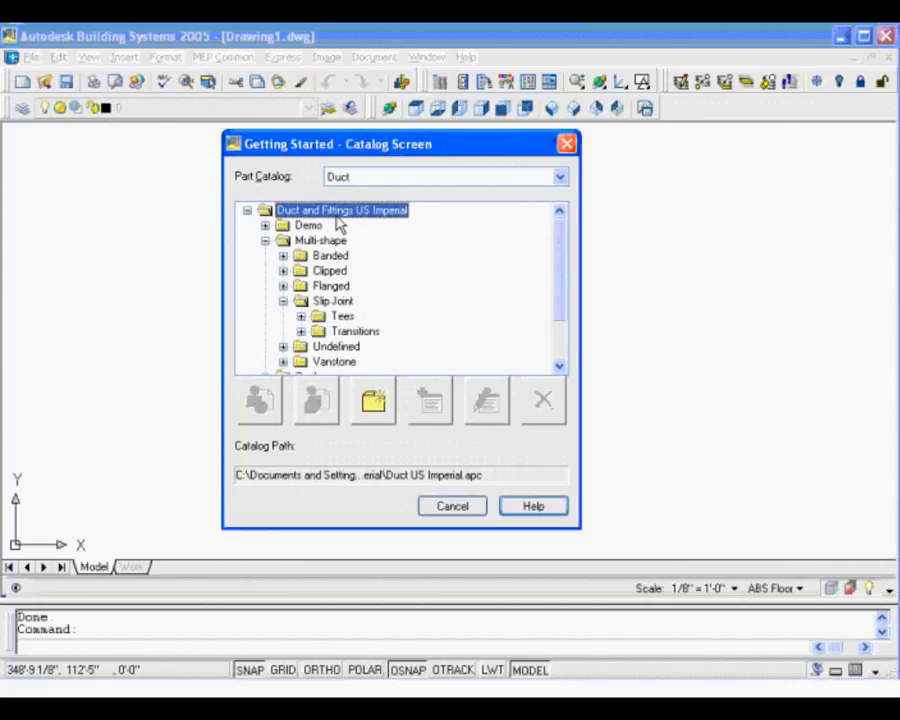
click(301, 317)
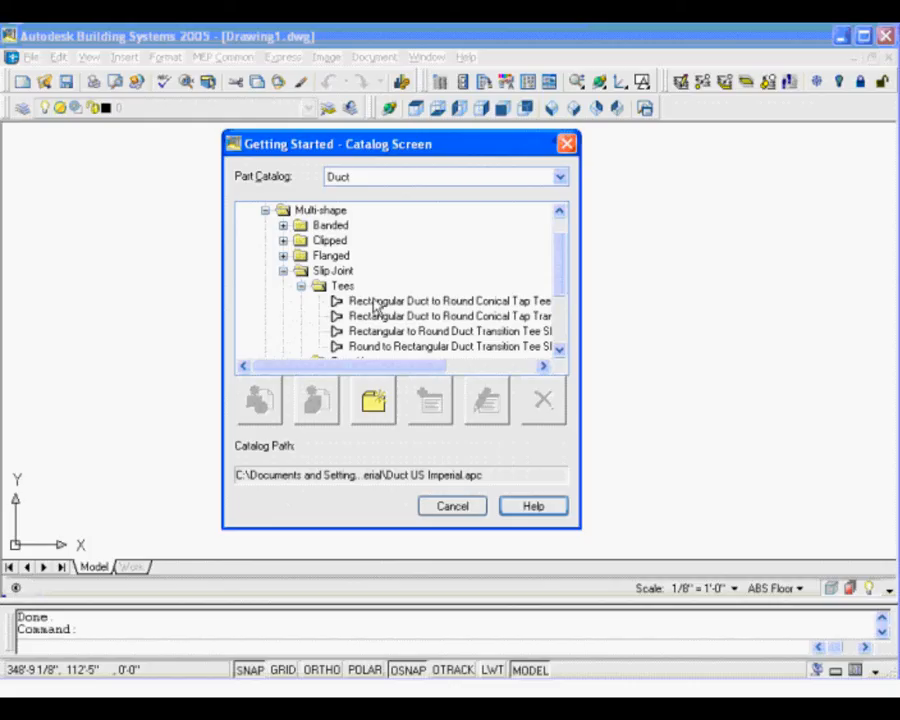
click(301, 286)
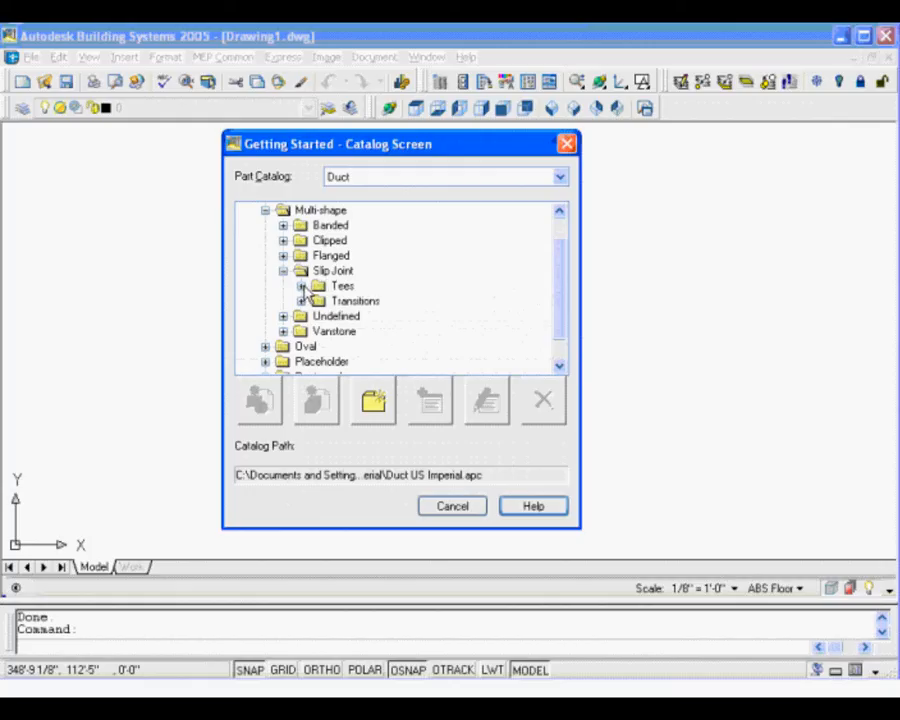
click(301, 286)
click(342, 286)
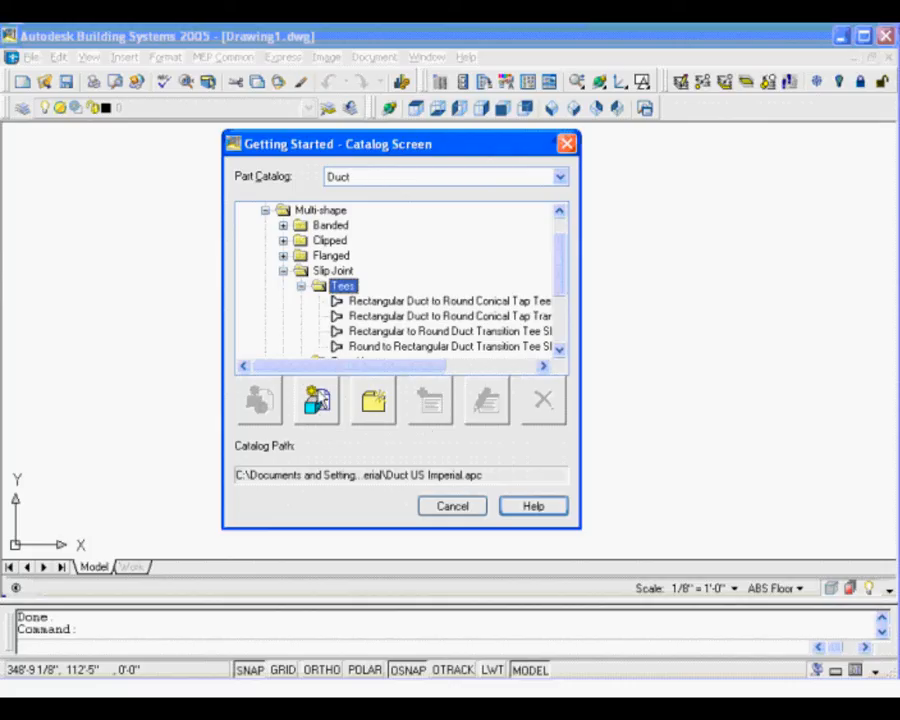
Create a new part named "Round To Rect Tee Example 2" with the description "Round To Rect Tee Example For Webcast".
click(317, 403)
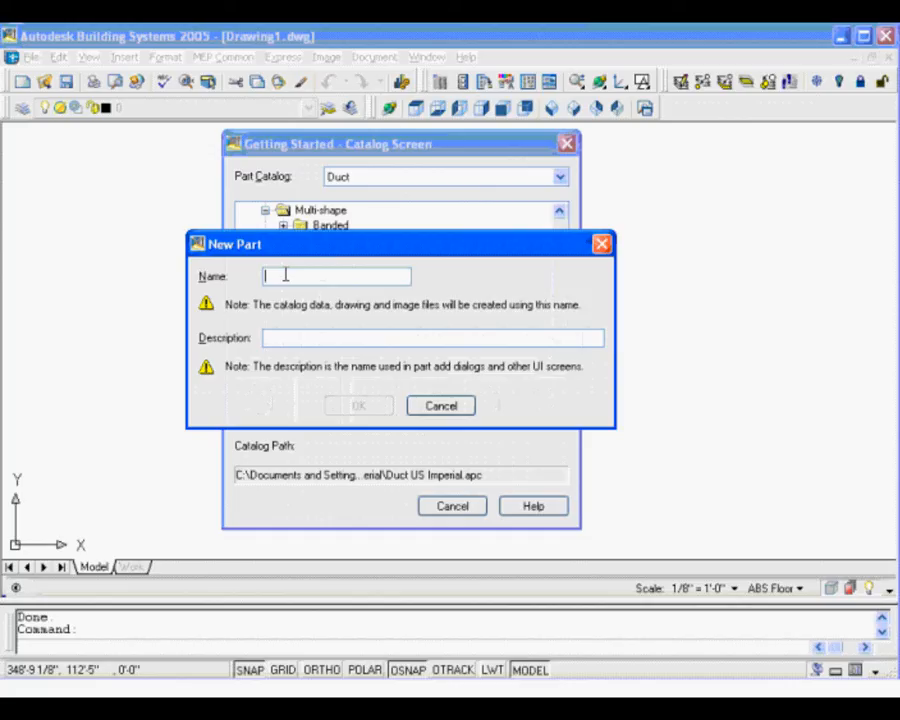
text(Round To Rect)
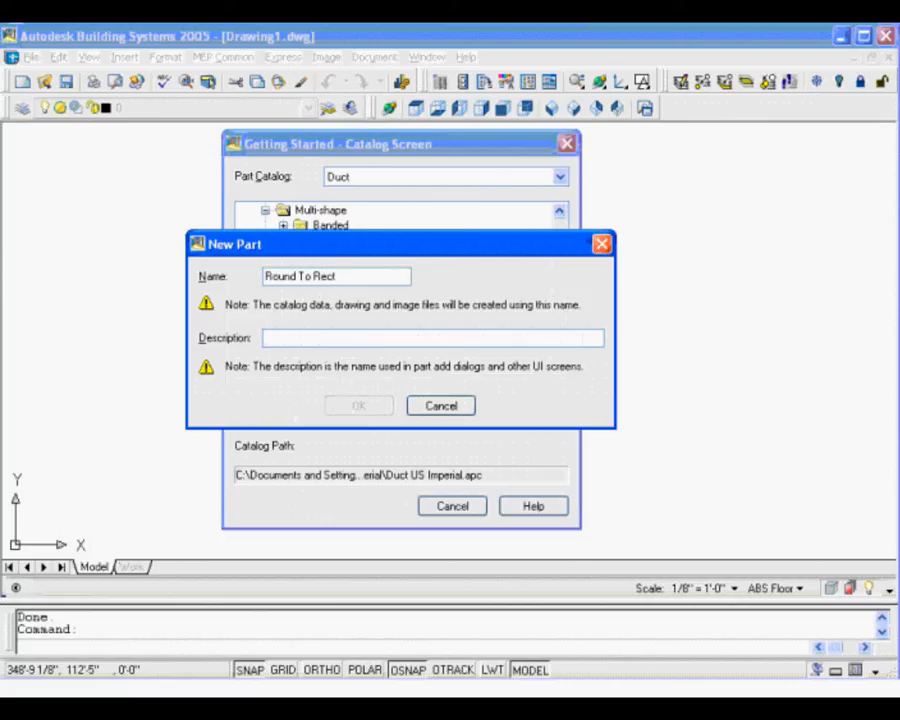
text( Tee Example)
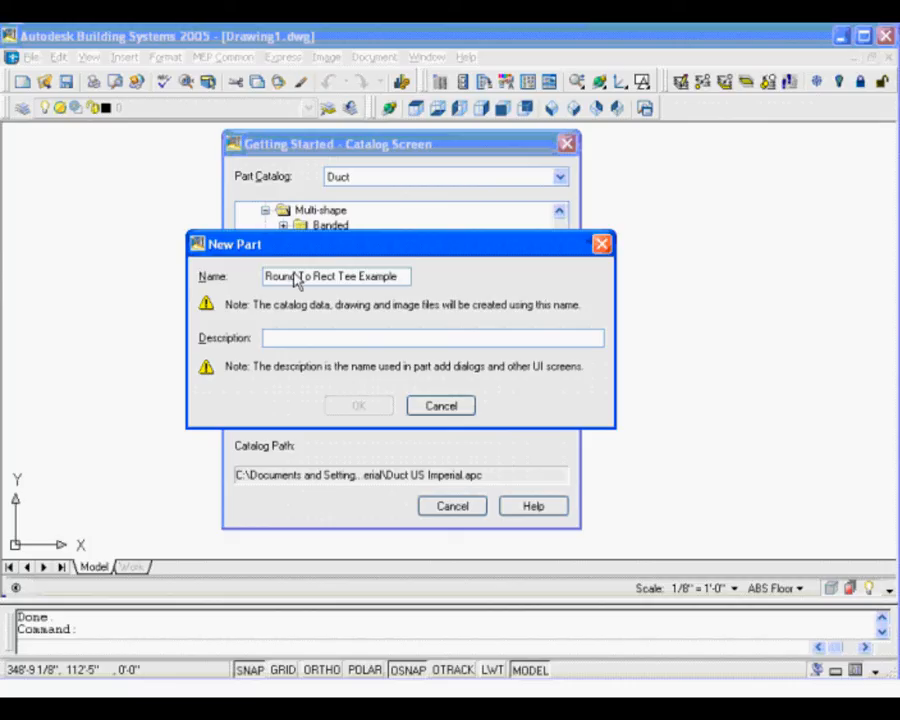
click(303, 337)
text(Round To Rect Tee Example)
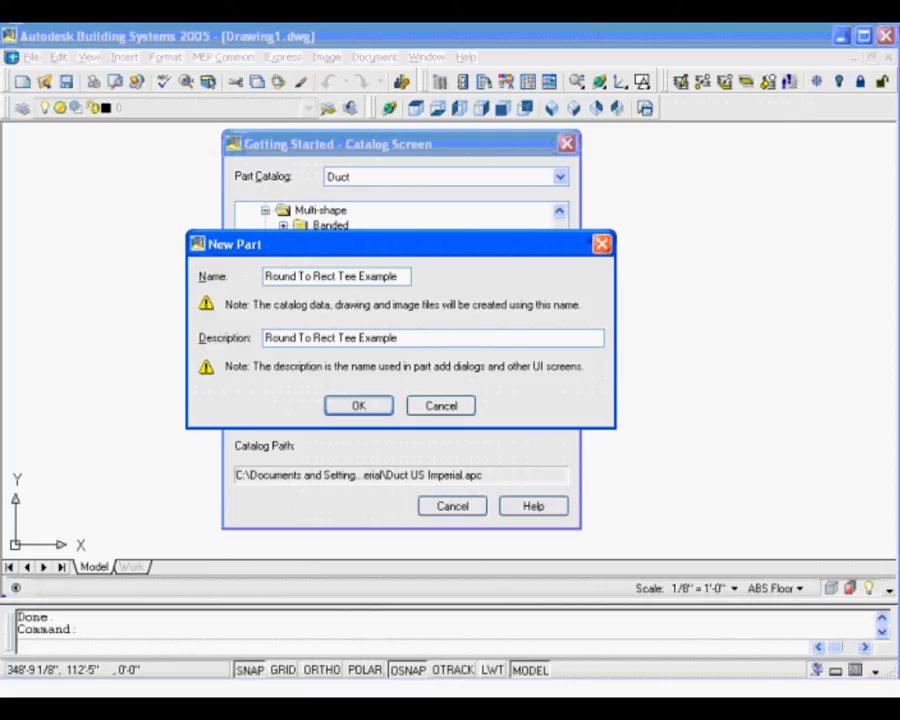
text(For Webcast)
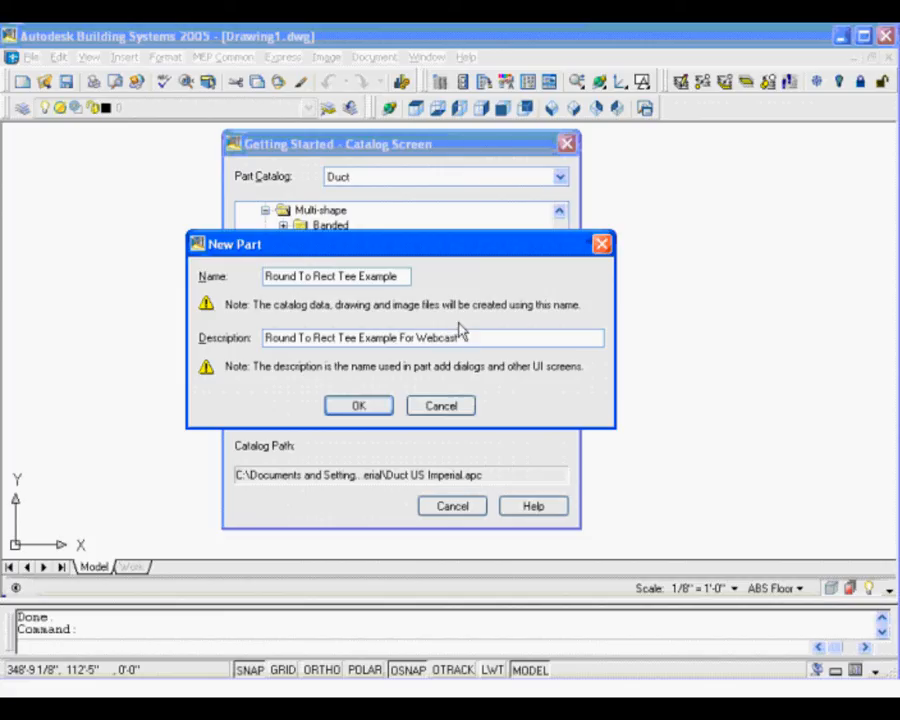
click(358, 407)
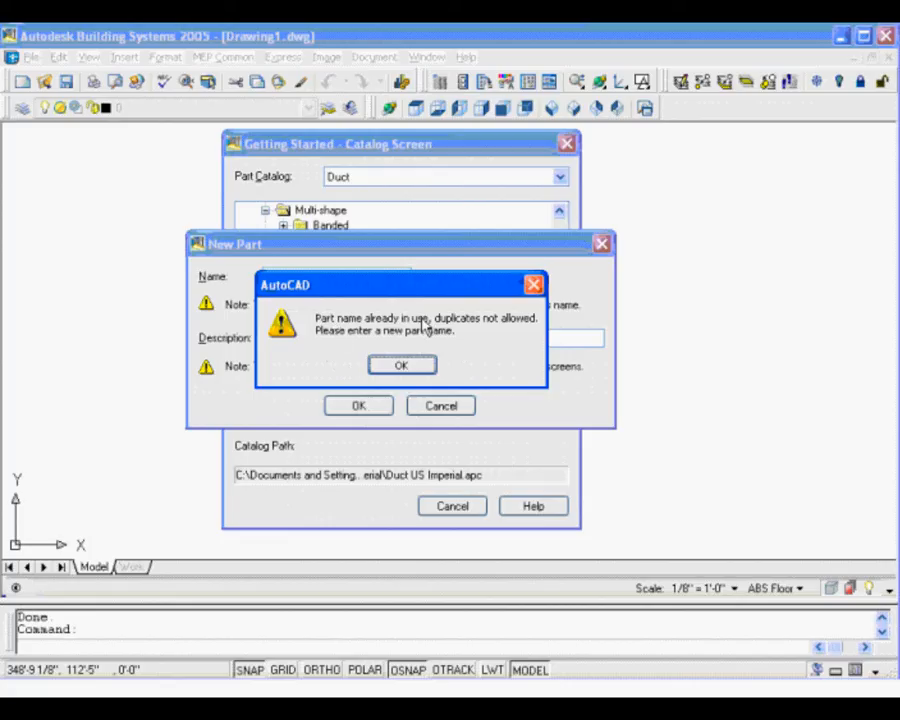
click(399, 367)
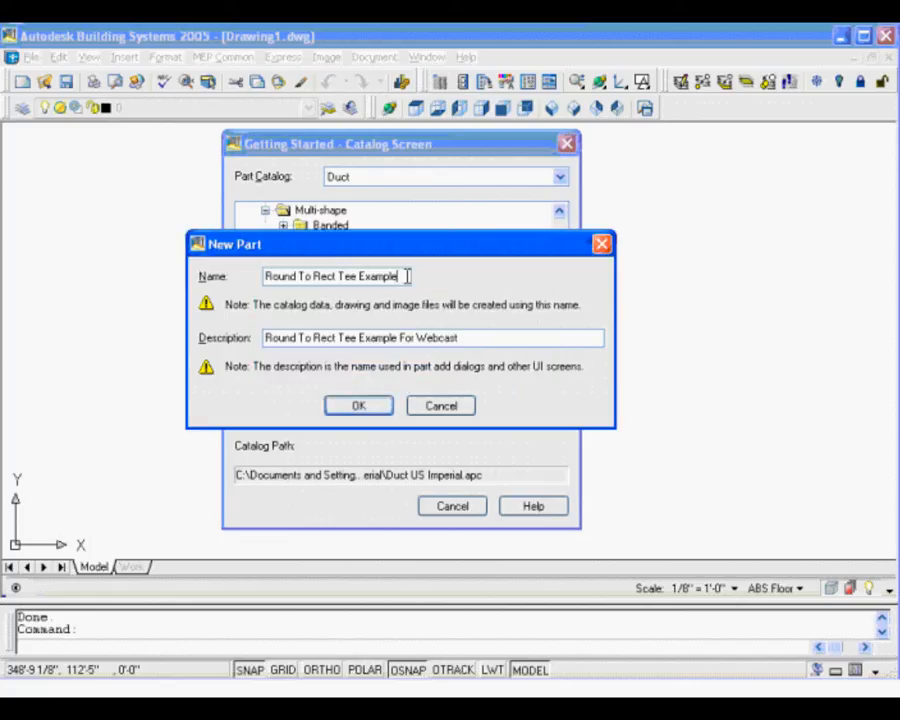
text(2)
click(365, 408)
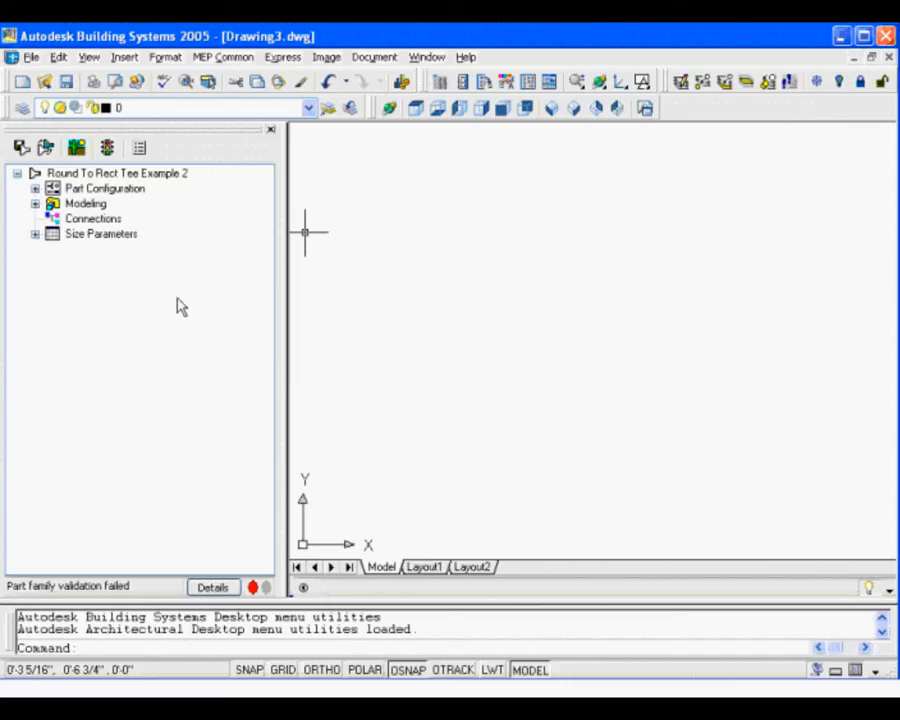
Expand the new part's Part Configuration and review its domain, type and subtype entries.
click(68, 176)
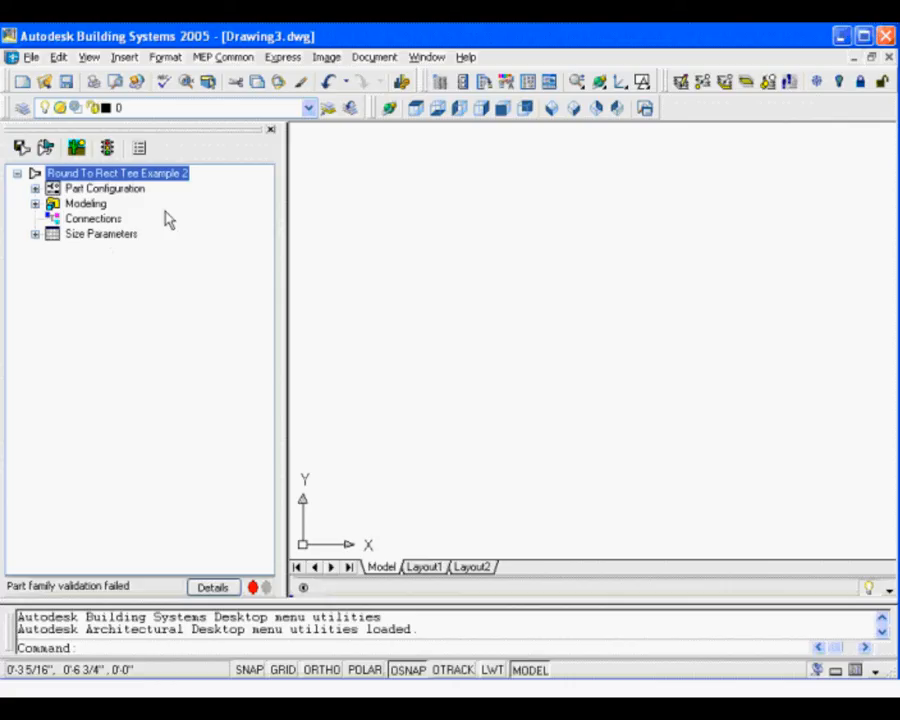
click(35, 188)
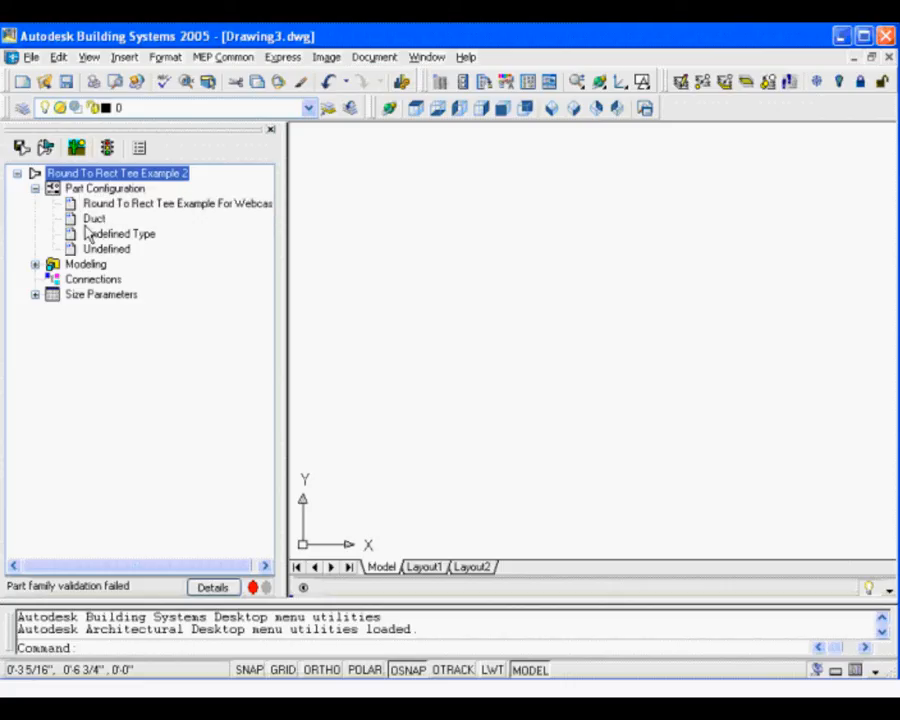
click(97, 221)
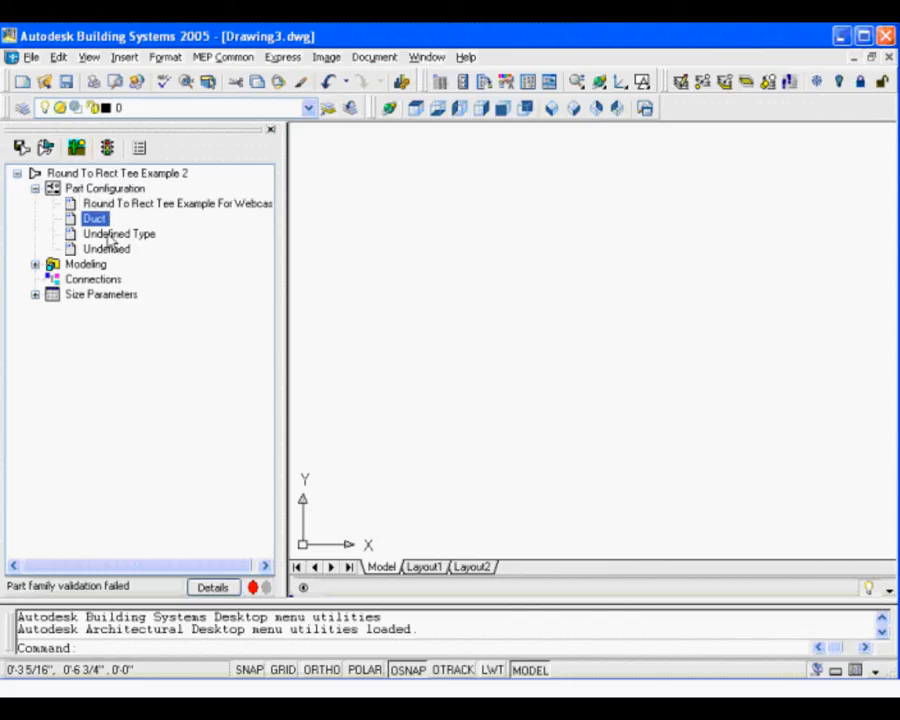
click(110, 236)
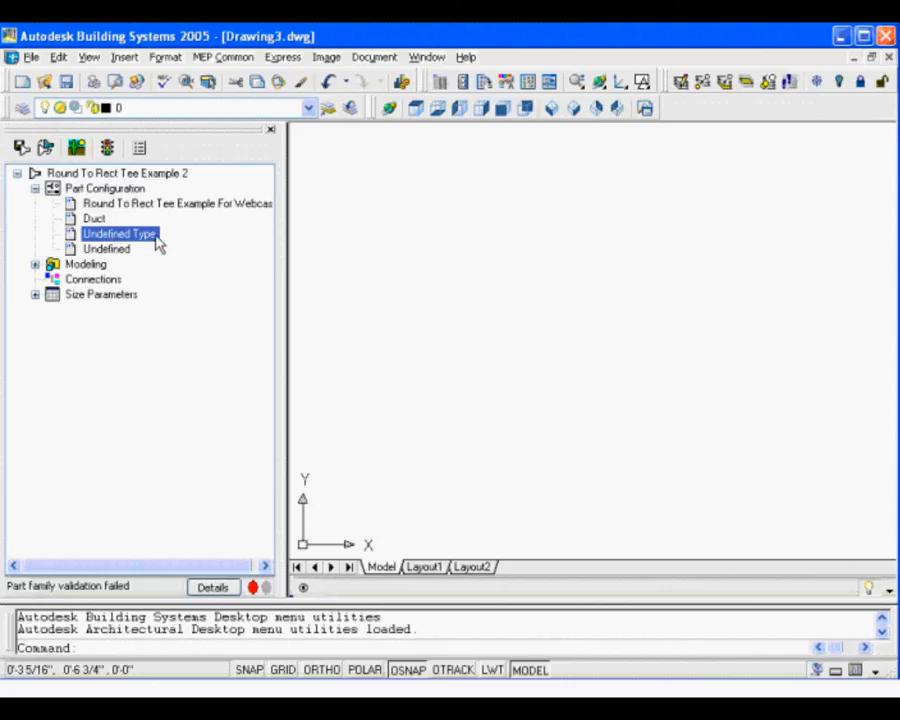
click(119, 249)
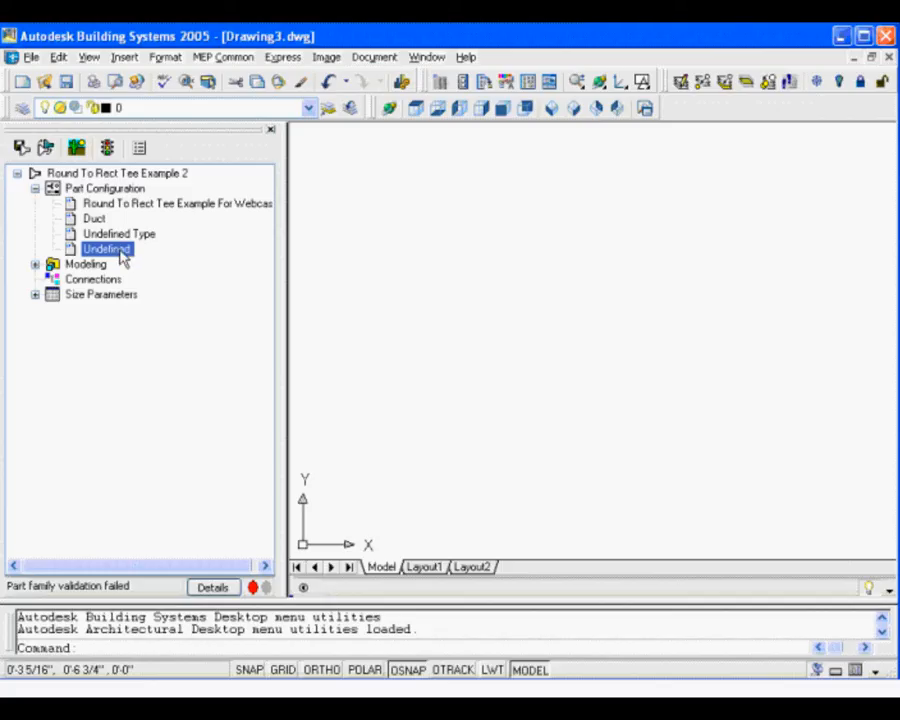
click(140, 236)
click(142, 238)
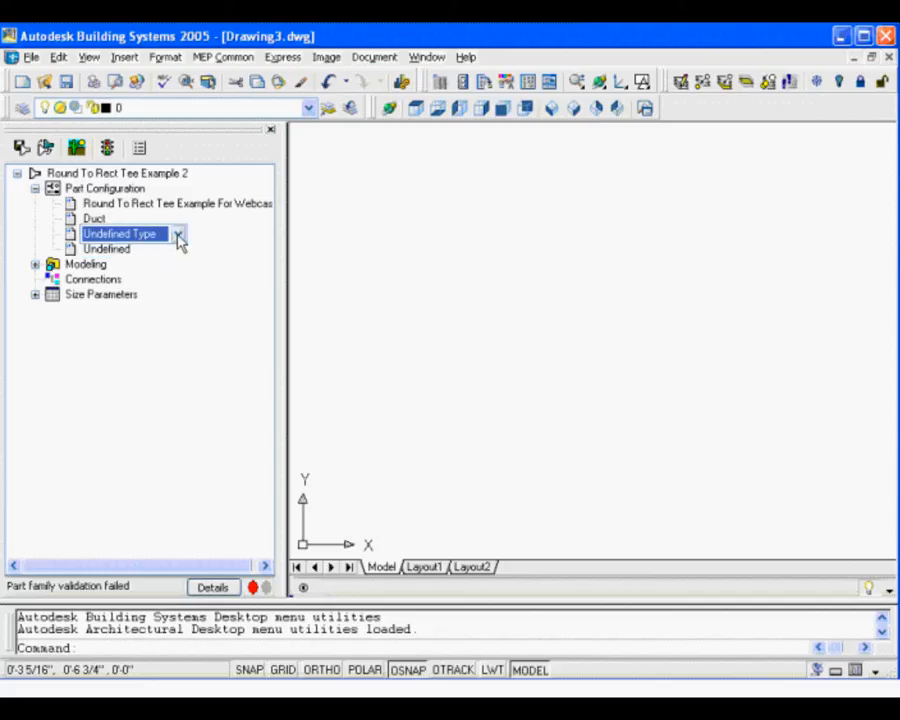
click(178, 236)
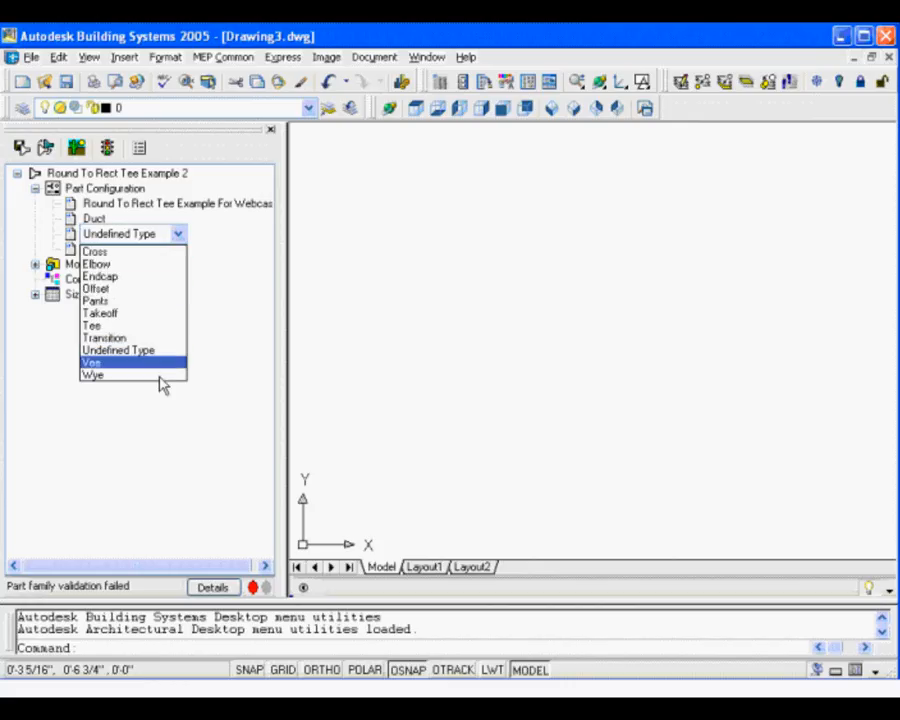
click(168, 279)
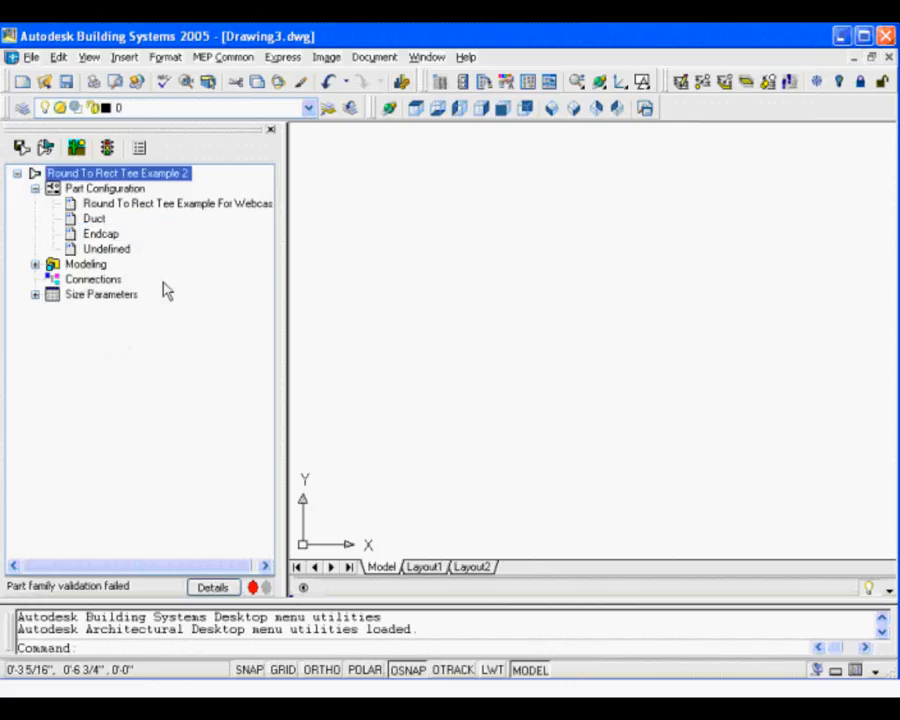
Set the part type in the Part Configuration to Tee.
click(115, 236)
click(115, 236)
click(141, 233)
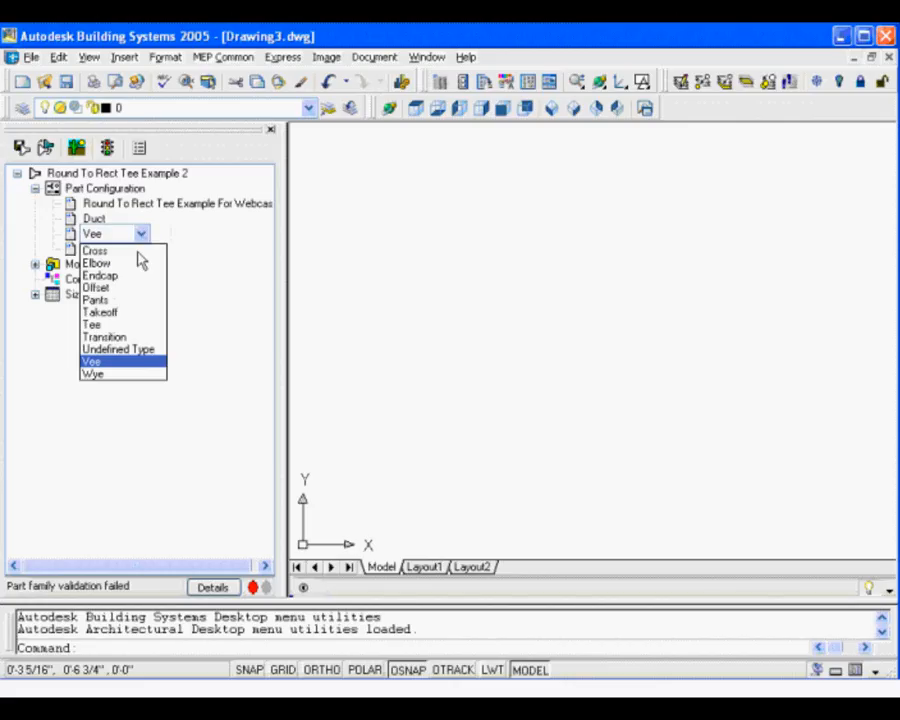
click(137, 325)
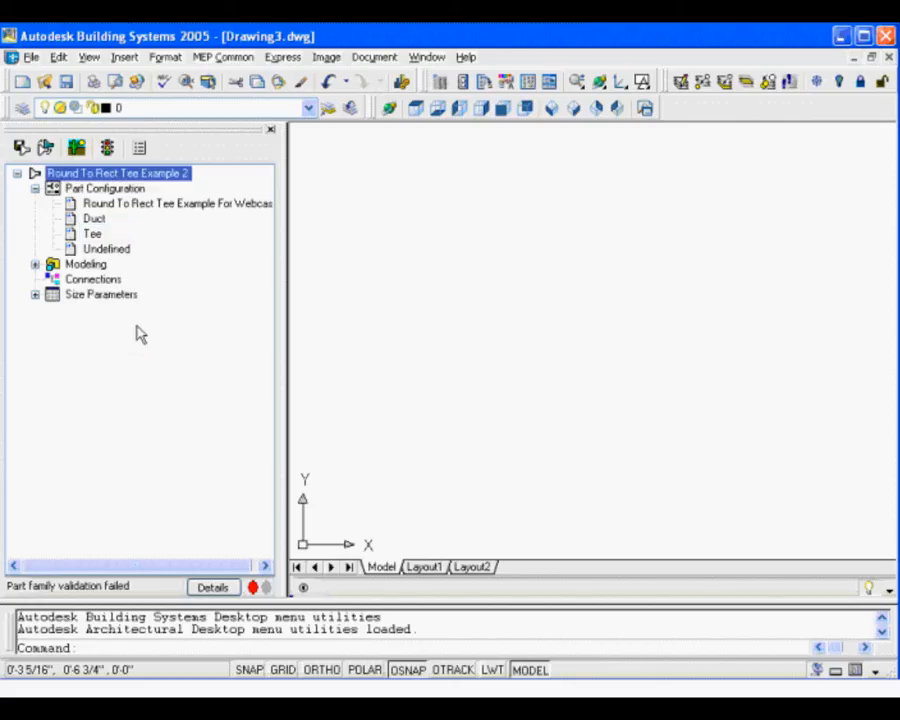
Set the undefined subtype of the tee to Round to Rectangular Branch Transition.
click(126, 252)
click(124, 252)
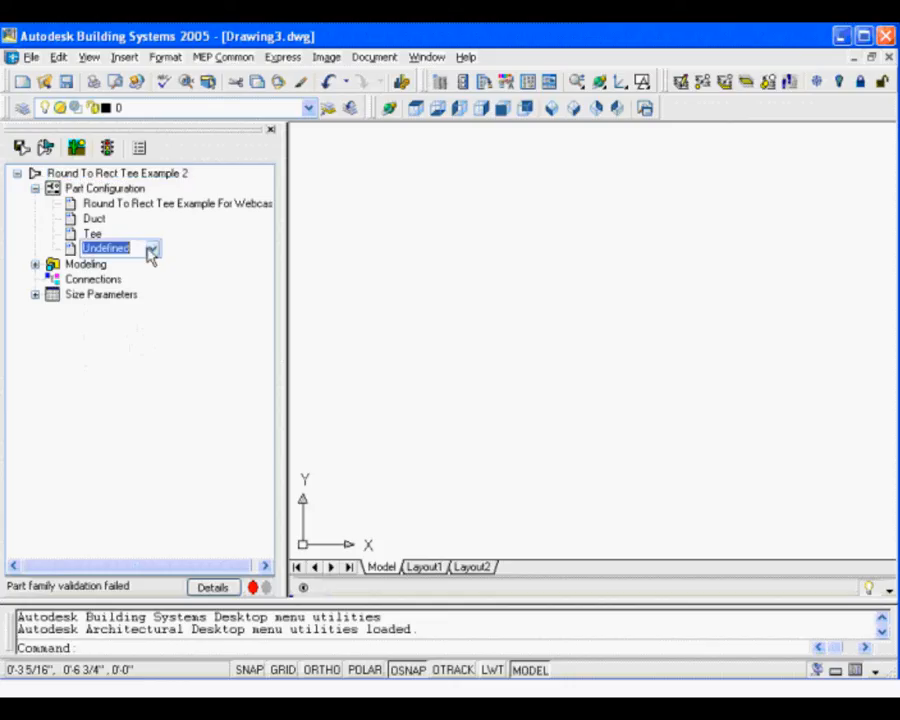
click(152, 249)
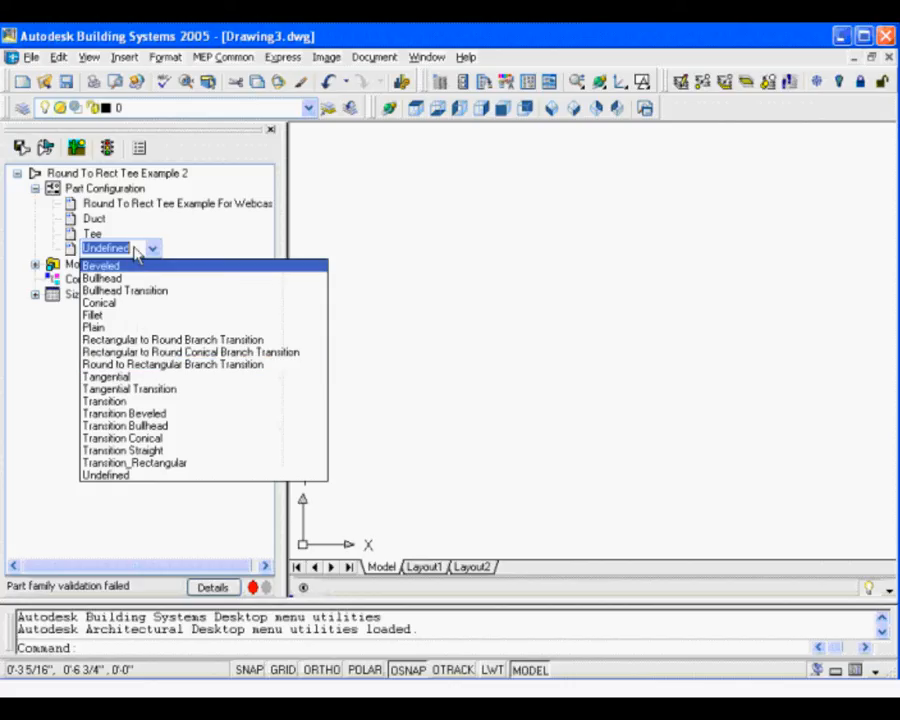
click(172, 364)
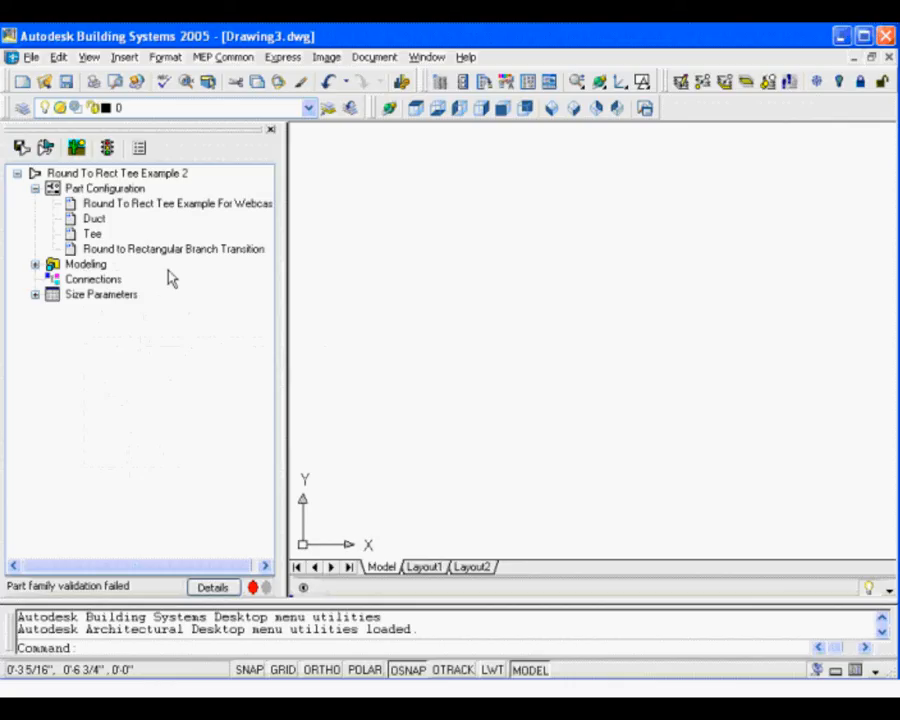
Add the default set of work planes to the part's modeling section.
click(35, 264)
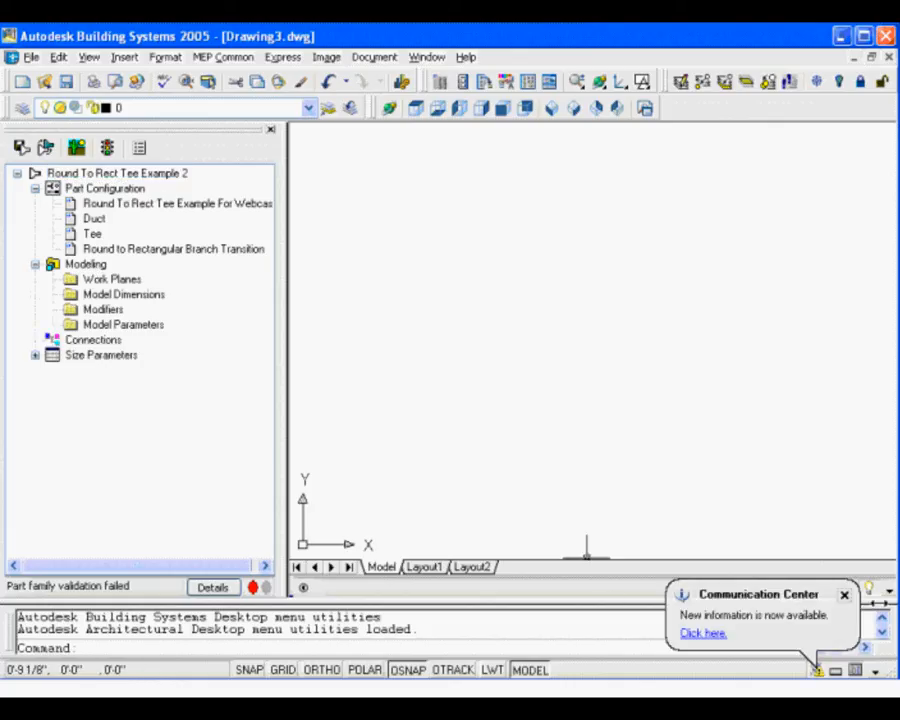
click(844, 595)
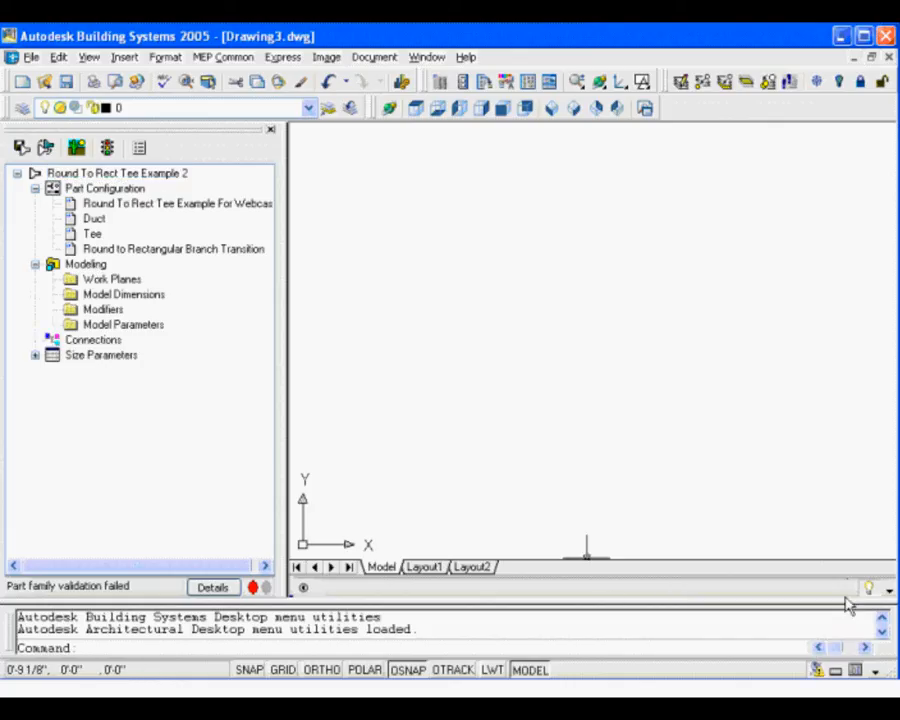
click(97, 281)
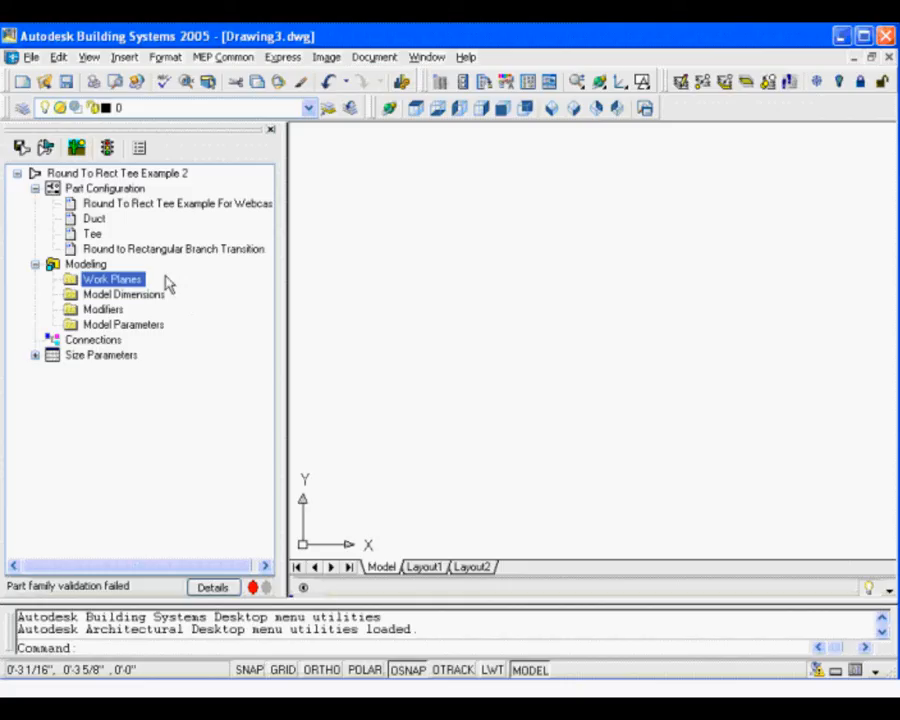
right_click(75, 280)
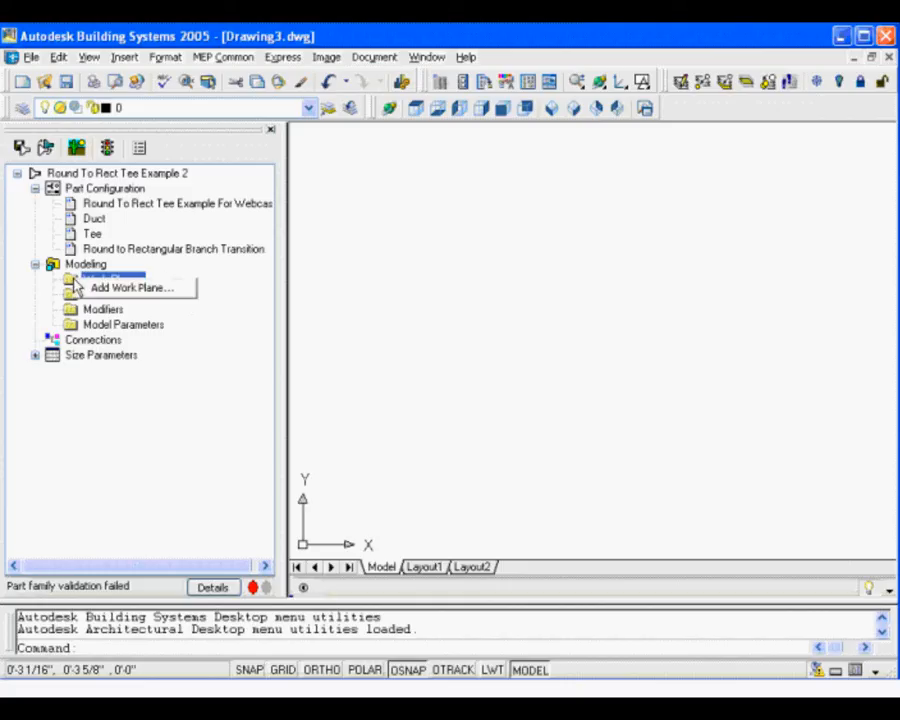
click(133, 288)
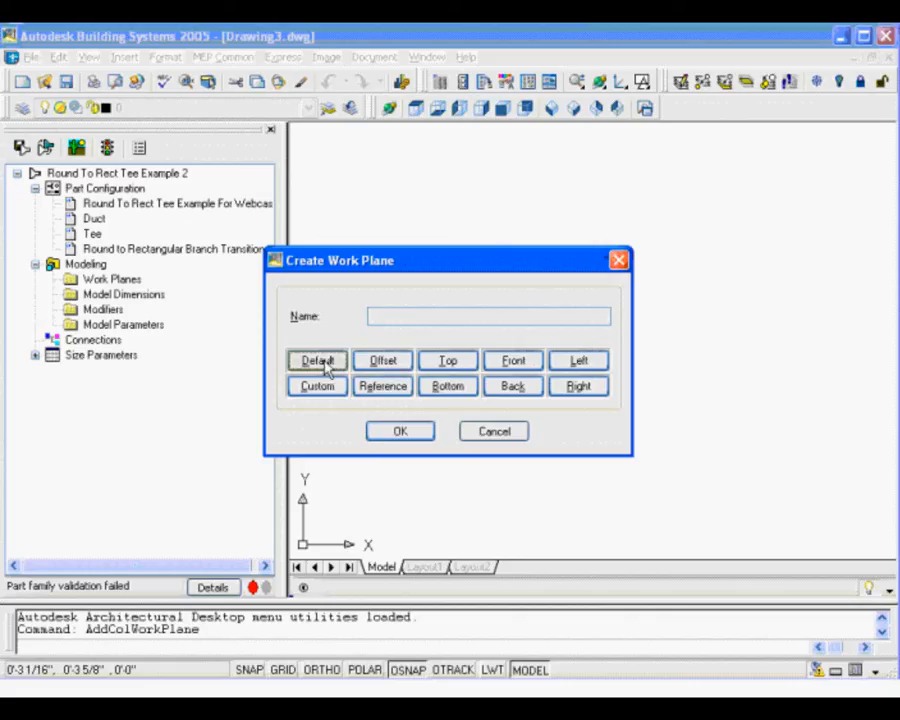
click(403, 435)
scroll(539, 307, up, 3)
scroll(540, 309, down, 4)
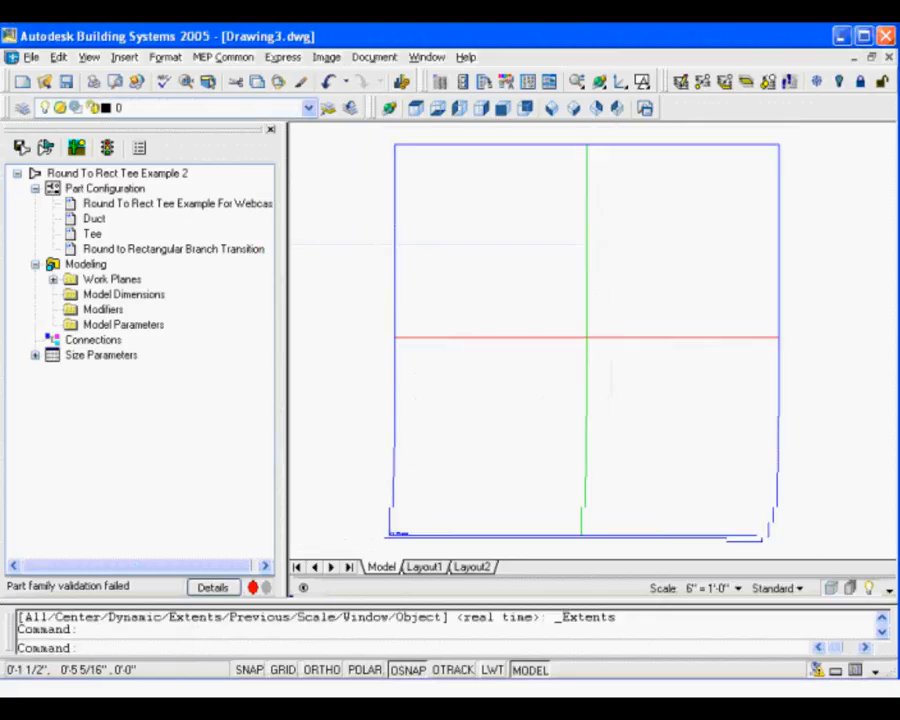
Examine the ZX, YZ and XY work planes in an isometric view, highlighting each one to see its orientation.
middle_drag(580, 272, 533, 280)
click(551, 107)
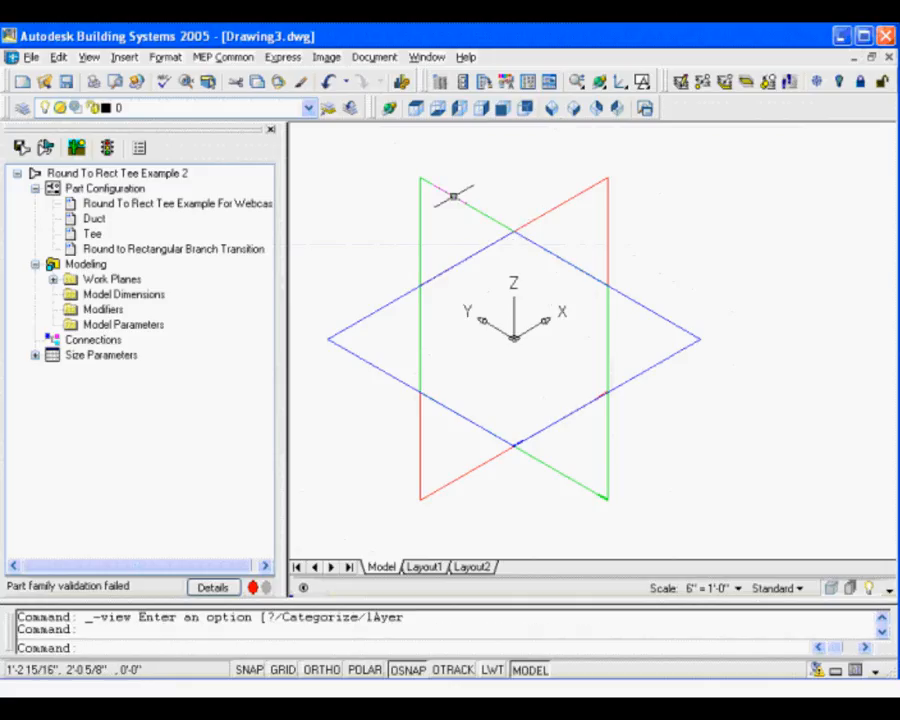
click(554, 207)
click(632, 304)
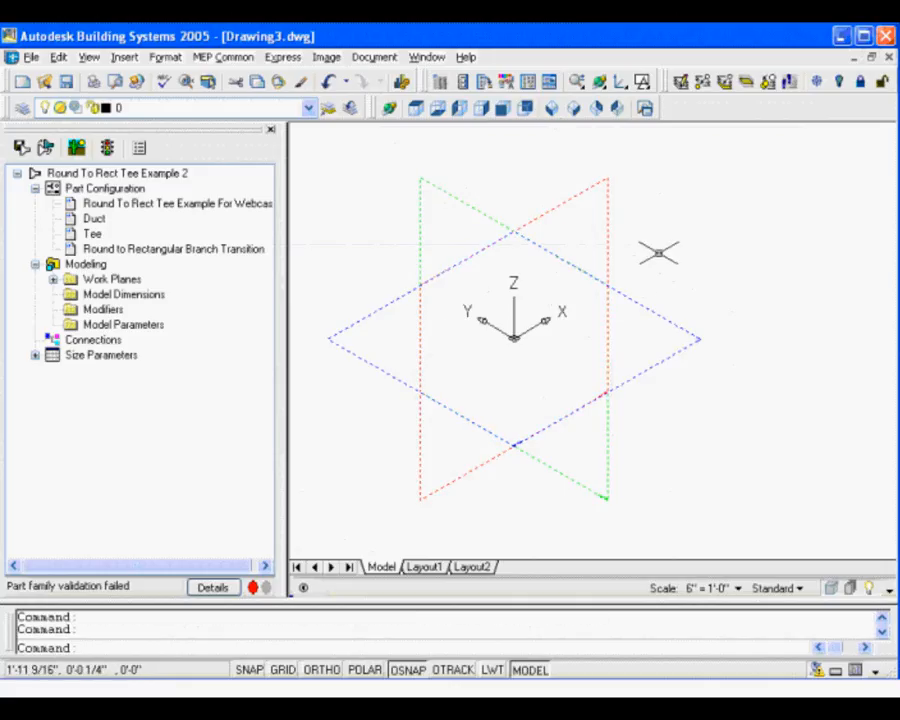
click(54, 281)
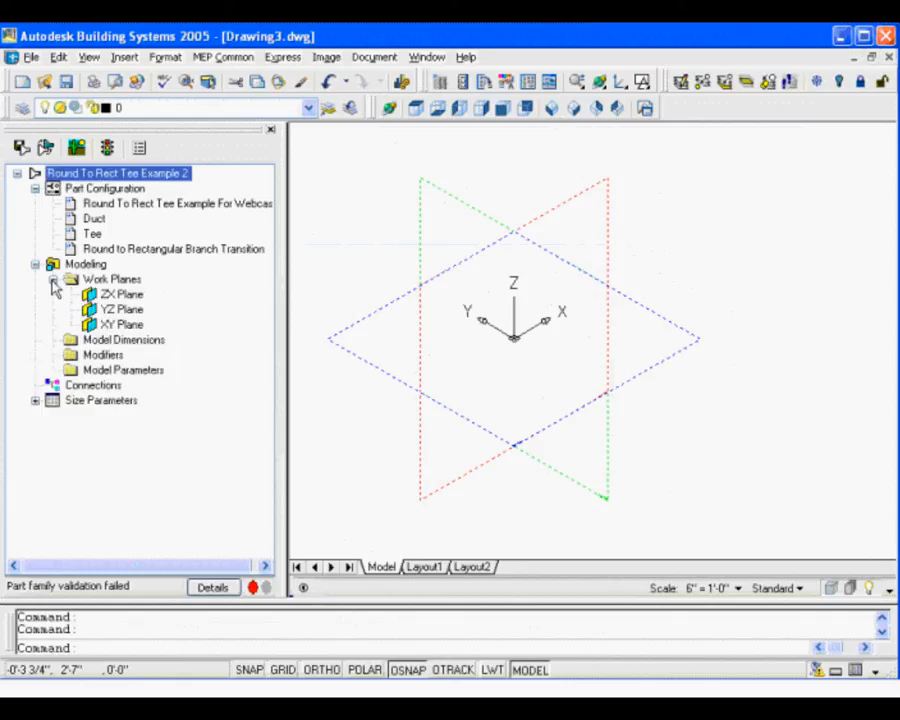
click(122, 294)
click(122, 310)
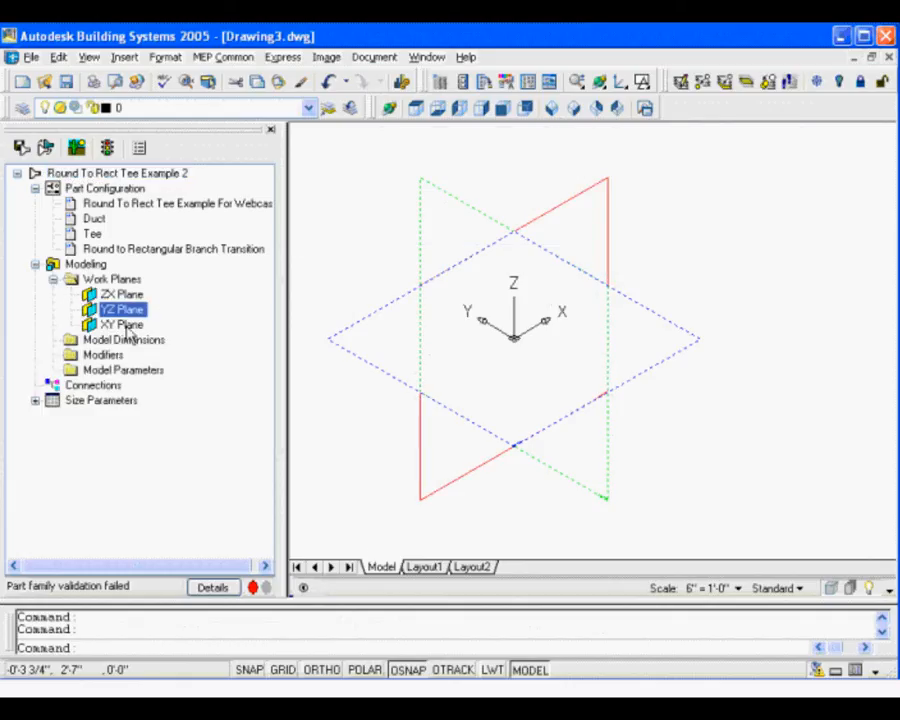
click(122, 294)
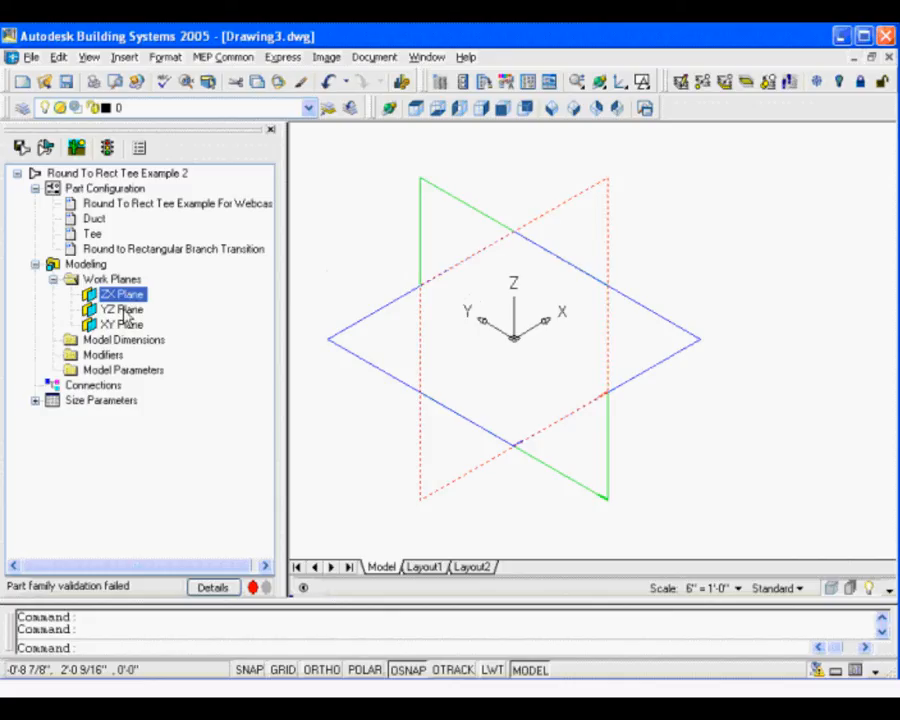
click(123, 311)
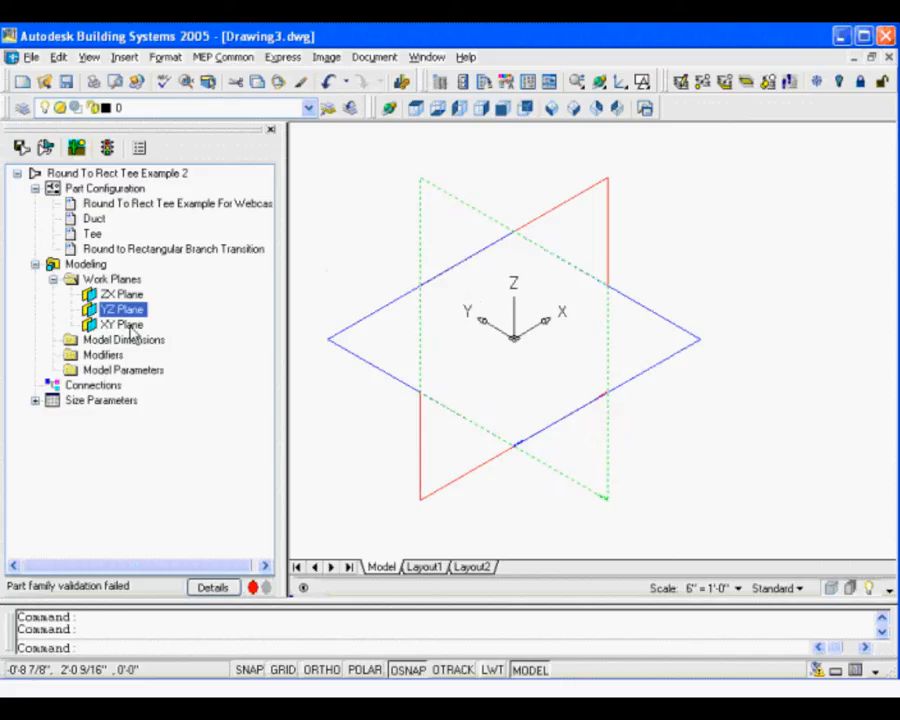
click(126, 325)
click(125, 296)
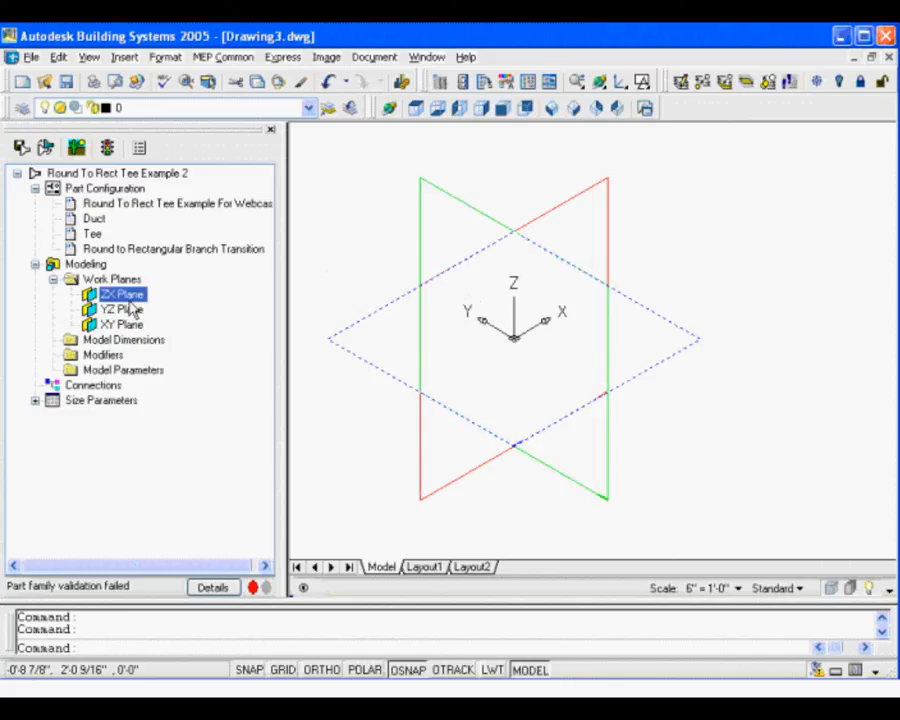
click(130, 309)
click(129, 324)
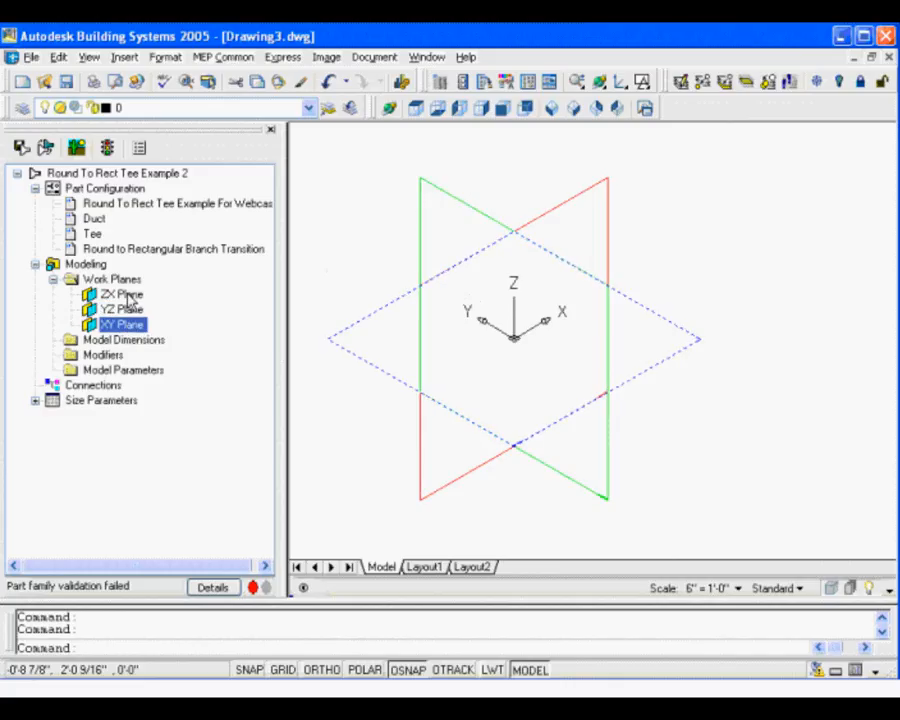
click(127, 297)
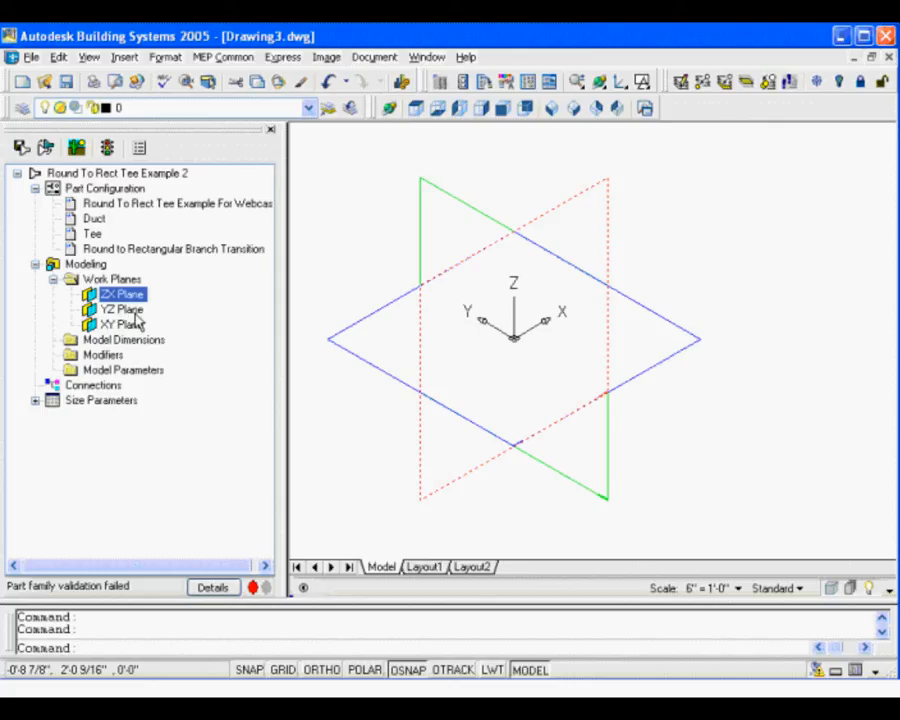
click(142, 325)
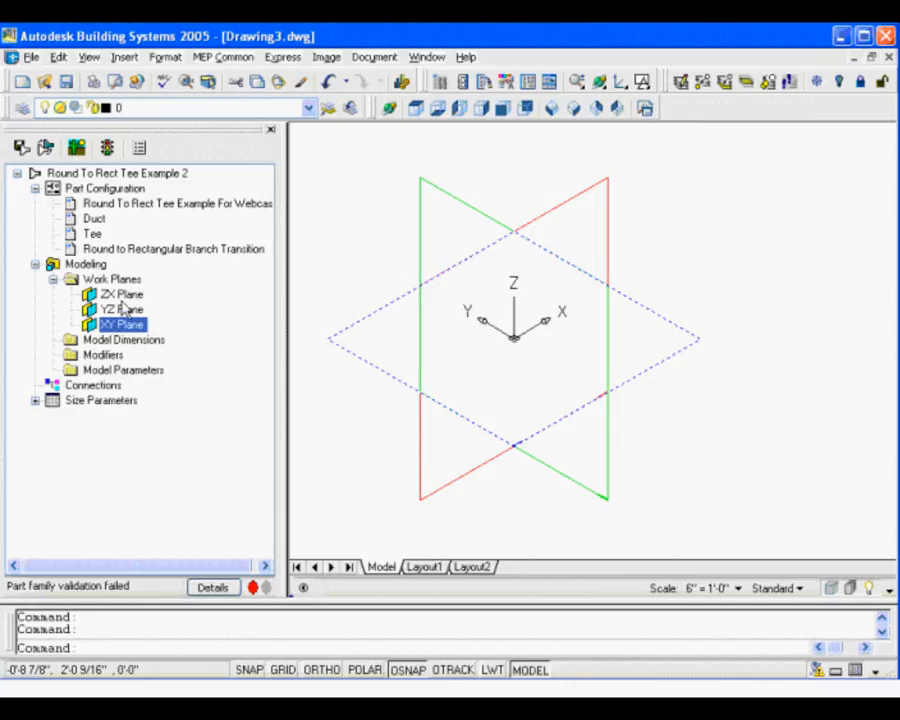
Hide the ZX and YZ work planes.
right_click(123, 295)
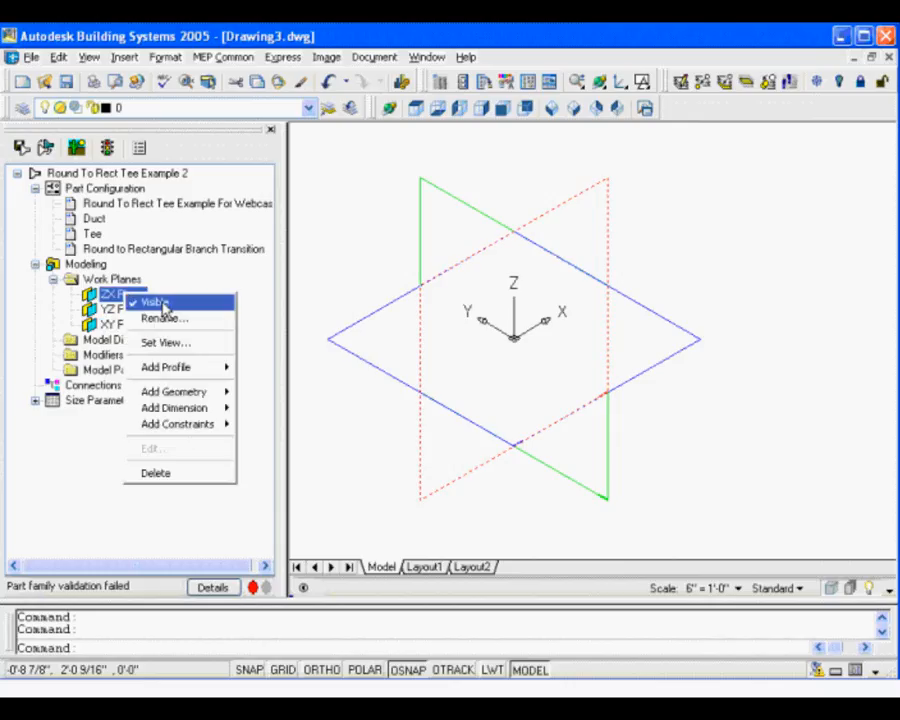
right_click(117, 296)
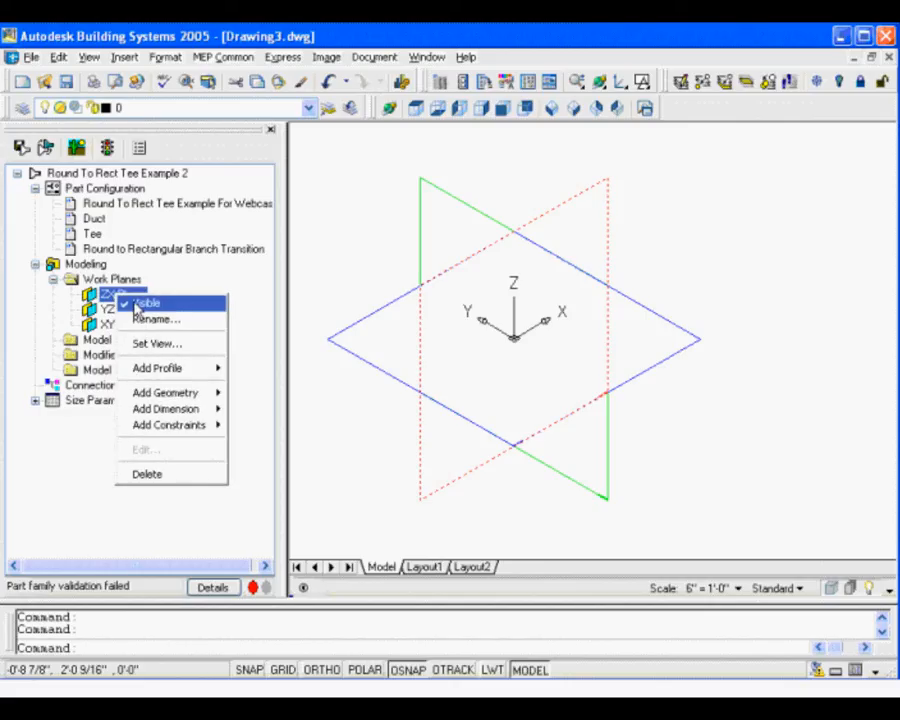
click(155, 305)
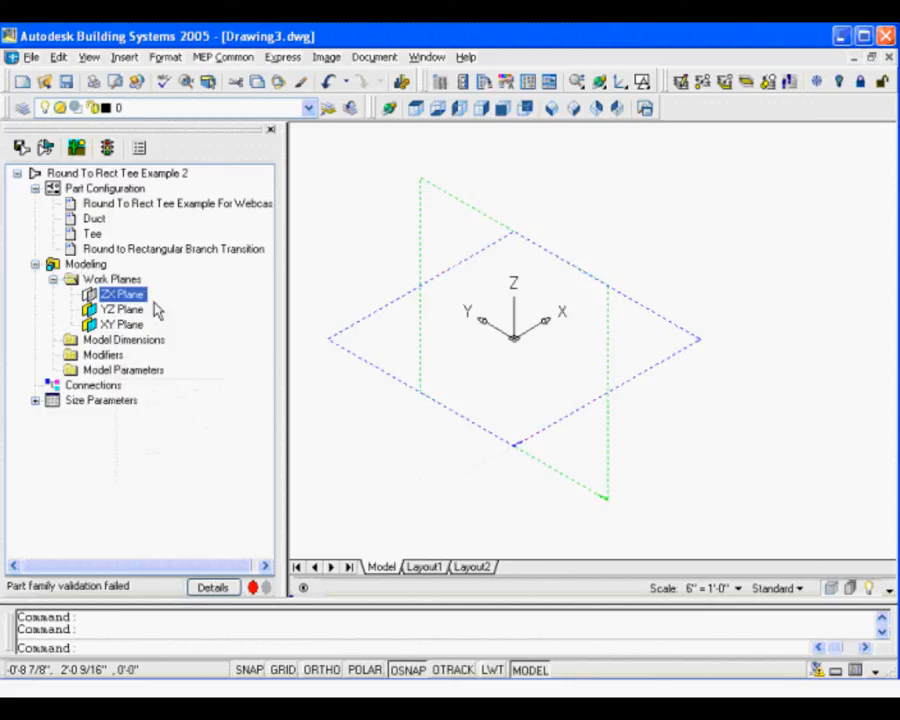
click(116, 309)
right_click(122, 310)
click(156, 320)
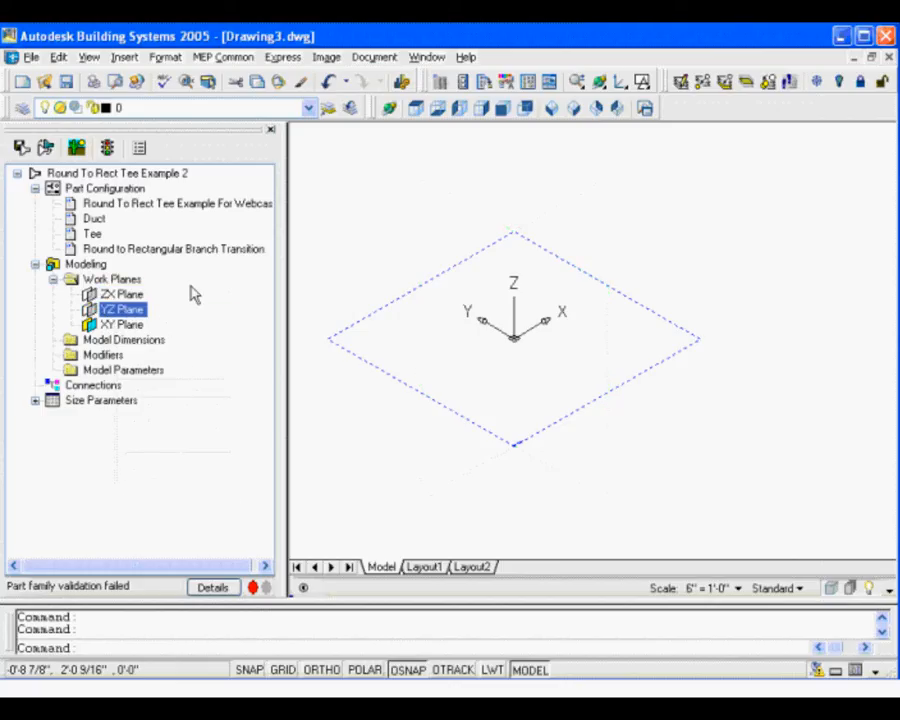
In top view with Ortho on, draw three connected horizontal line segments on the XY plane, about 12 inches long overall.
click(116, 325)
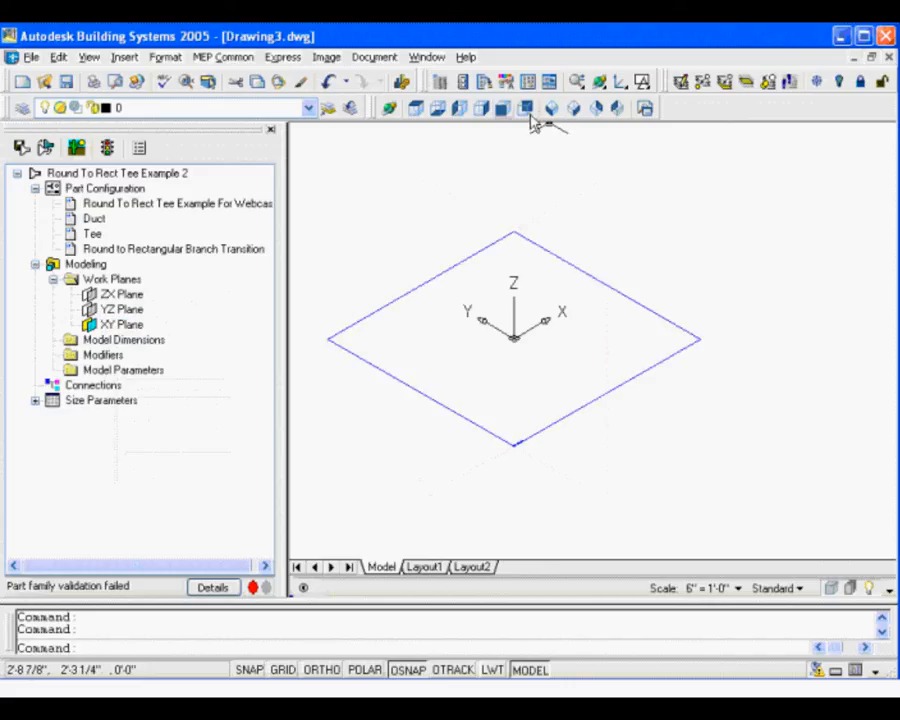
click(417, 110)
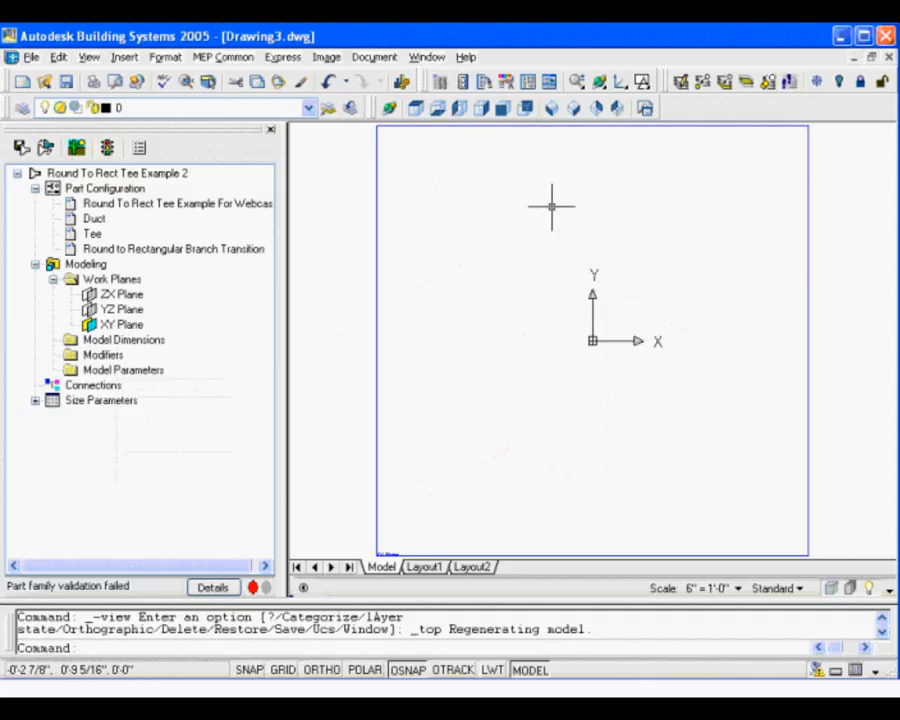
mouse_move(552, 207)
middle_down()
mouse_move(486, 232)
mouse_move(536, 227)
mouse_move(541, 207)
middle_up()
scroll(486, 231, up, 2)
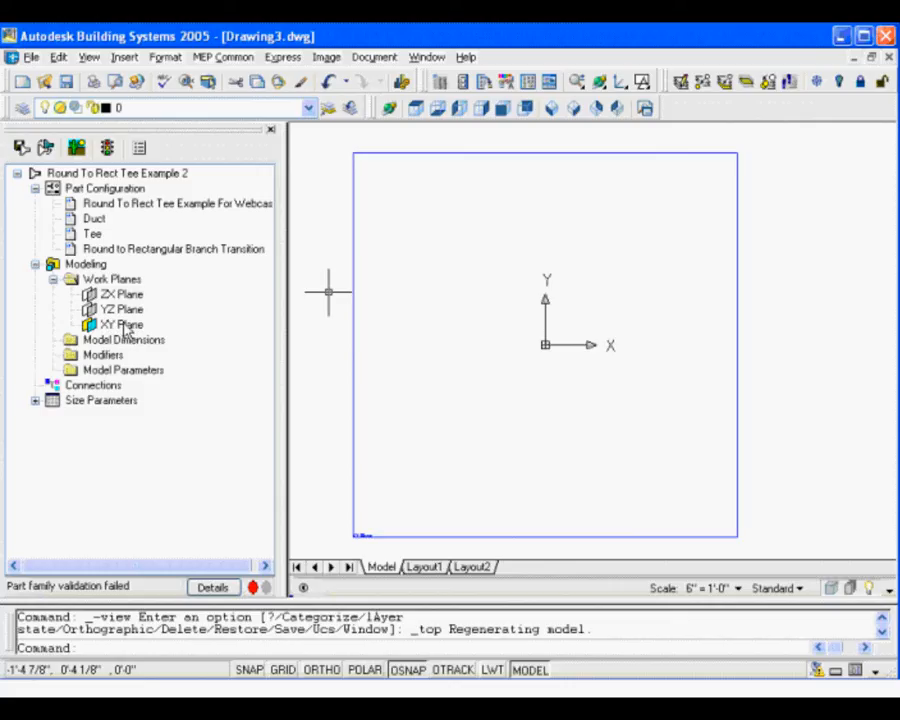
right_click(121, 326)
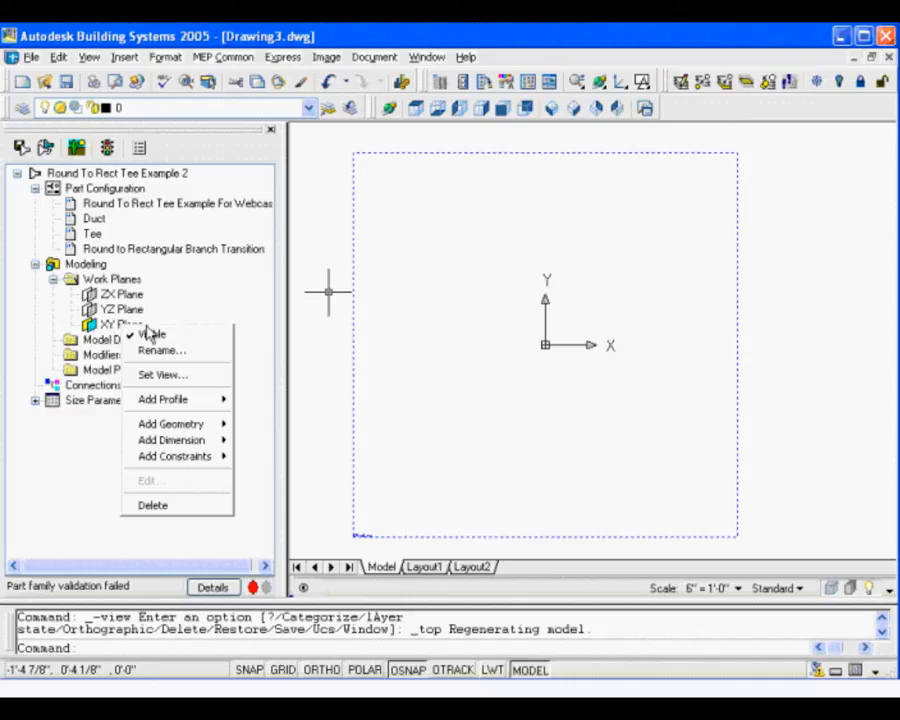
mouse_move(170, 430)
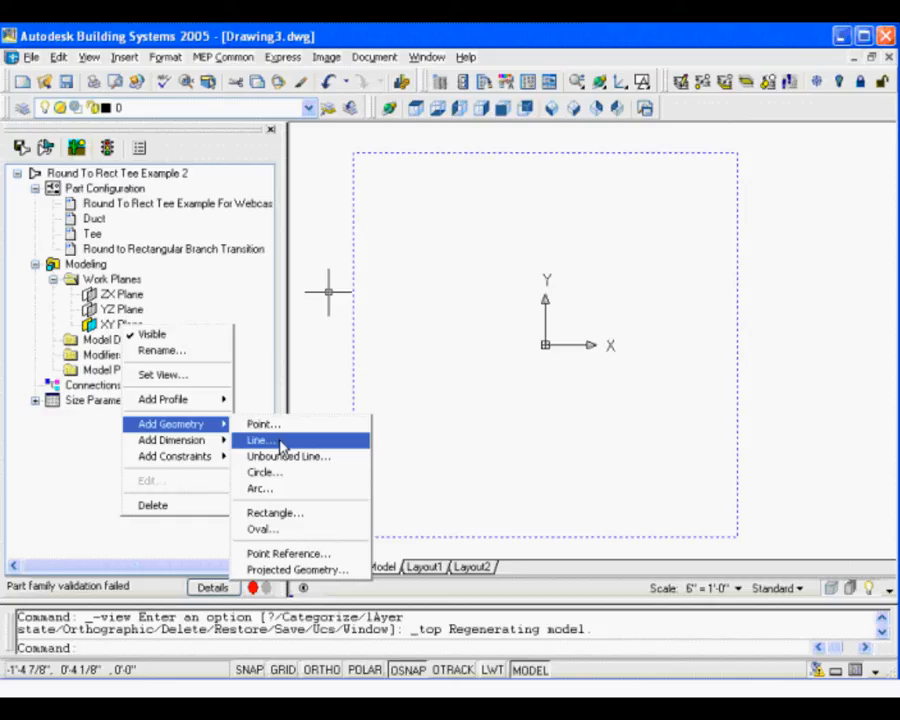
click(262, 440)
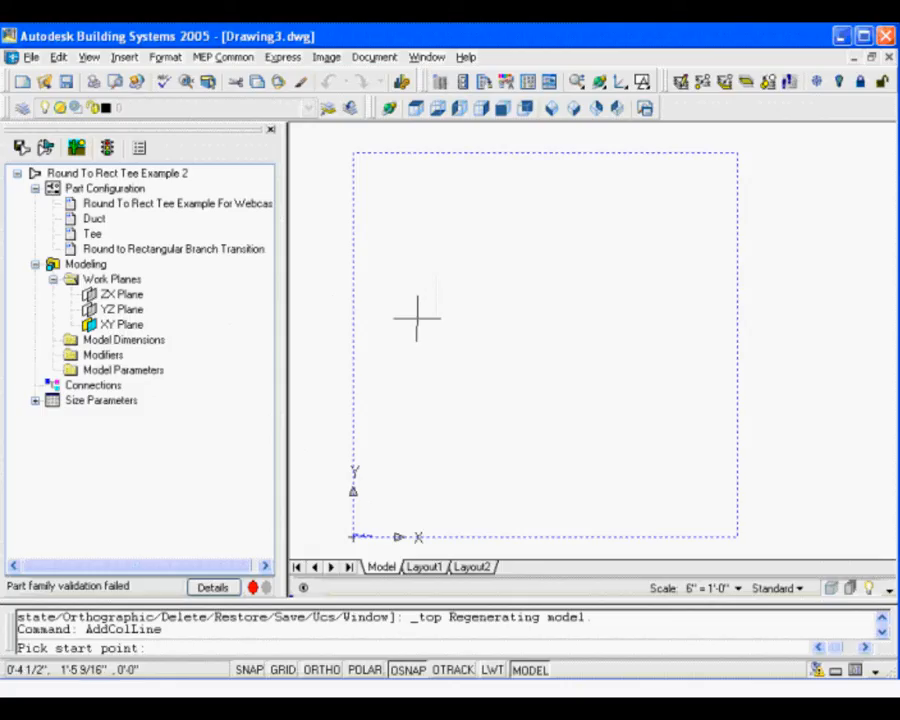
click(410, 312)
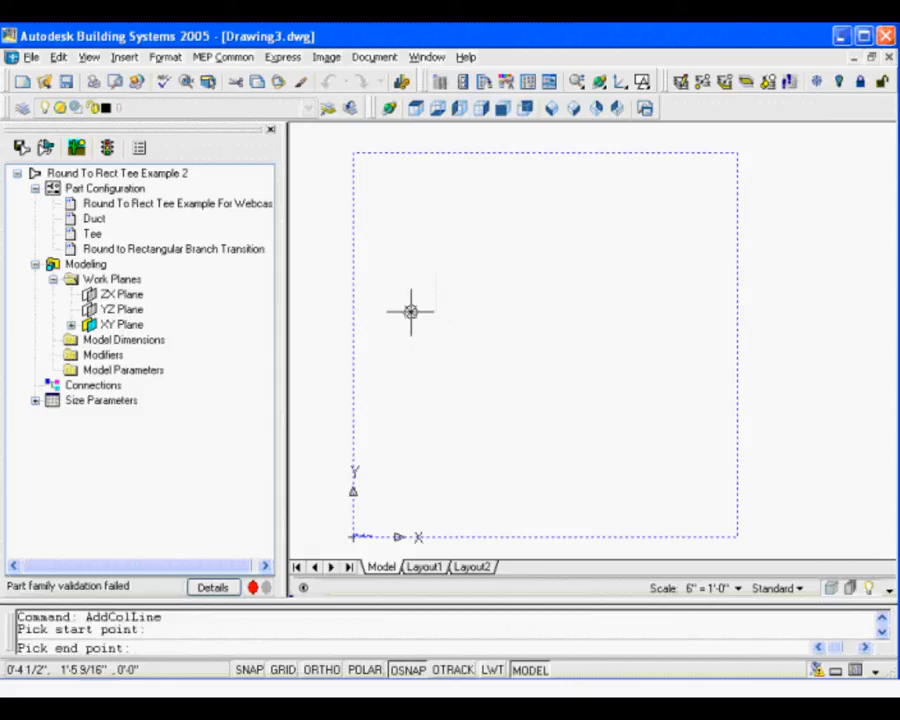
key(F8)
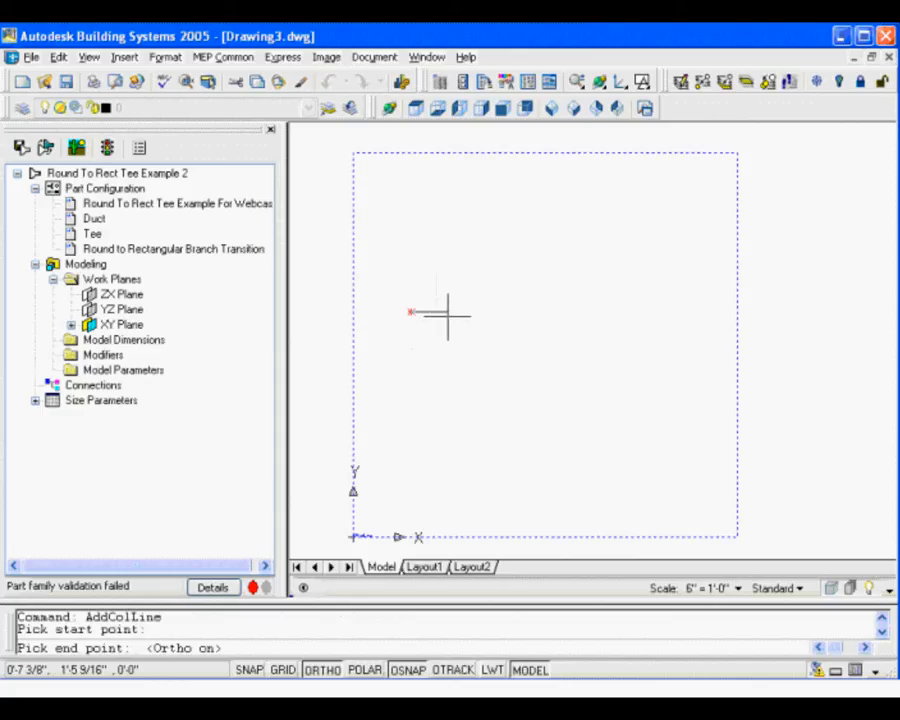
click(448, 312)
click(530, 312)
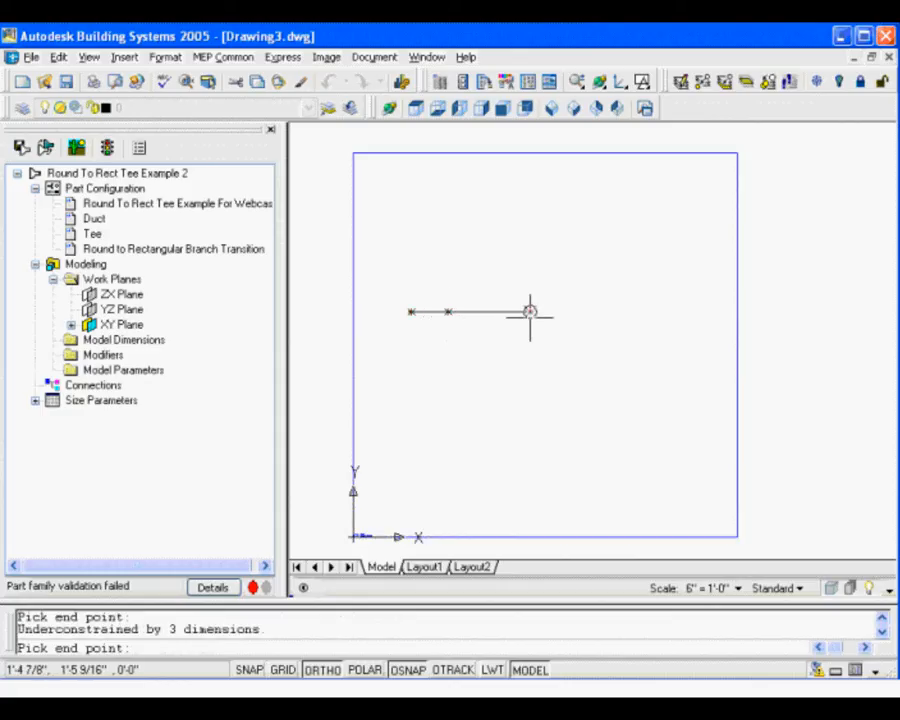
click(569, 312)
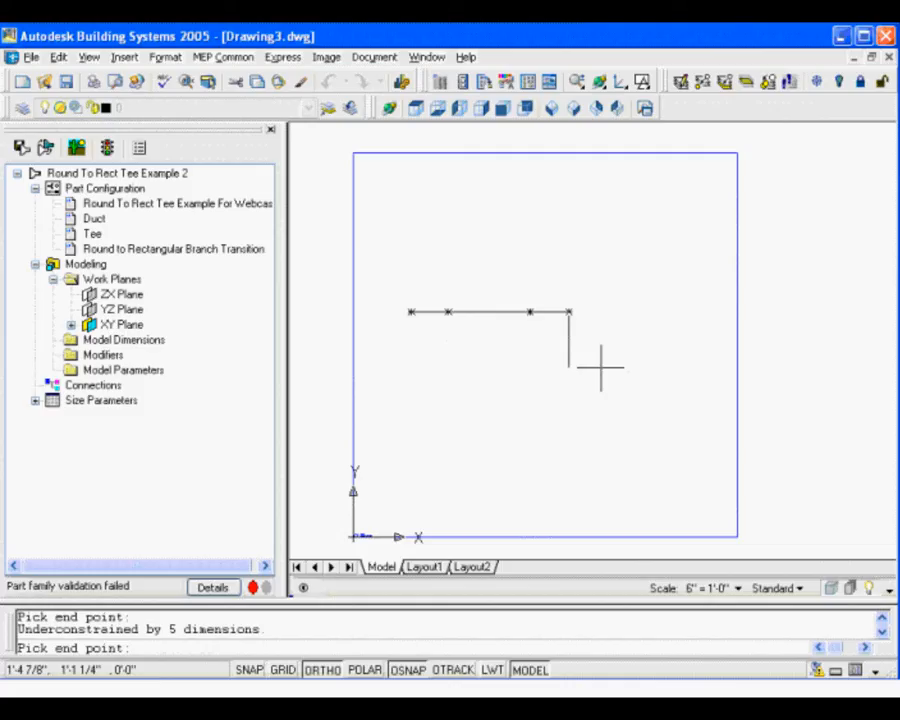
key(Return)
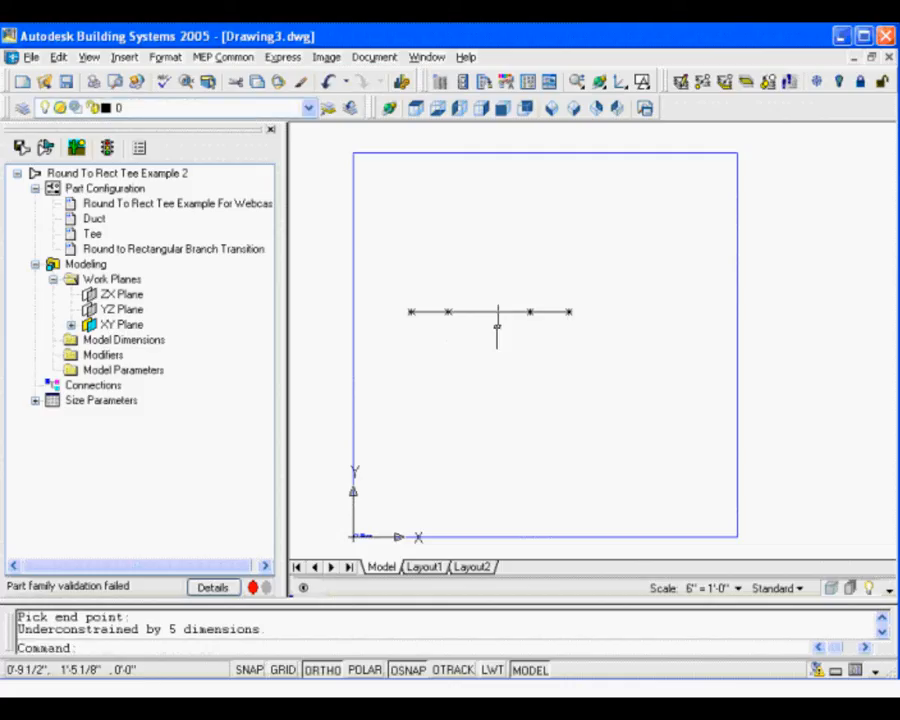
Draw two connected vertical line segments on the XY plane, running down from just below the middle horizontal segment, the first about 3.5 inches long.
right_click(110, 324)
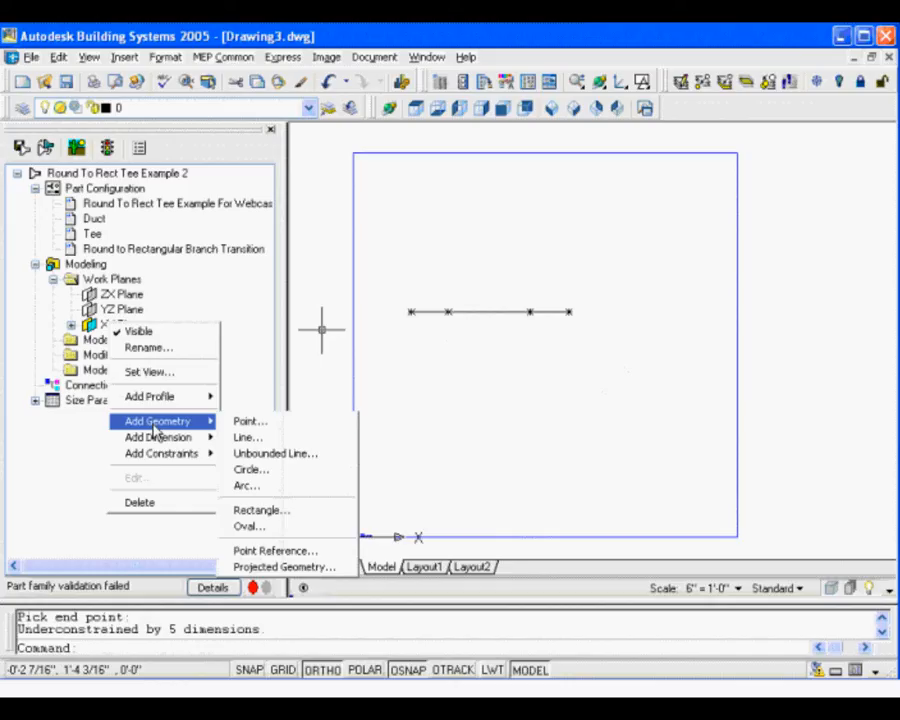
click(250, 437)
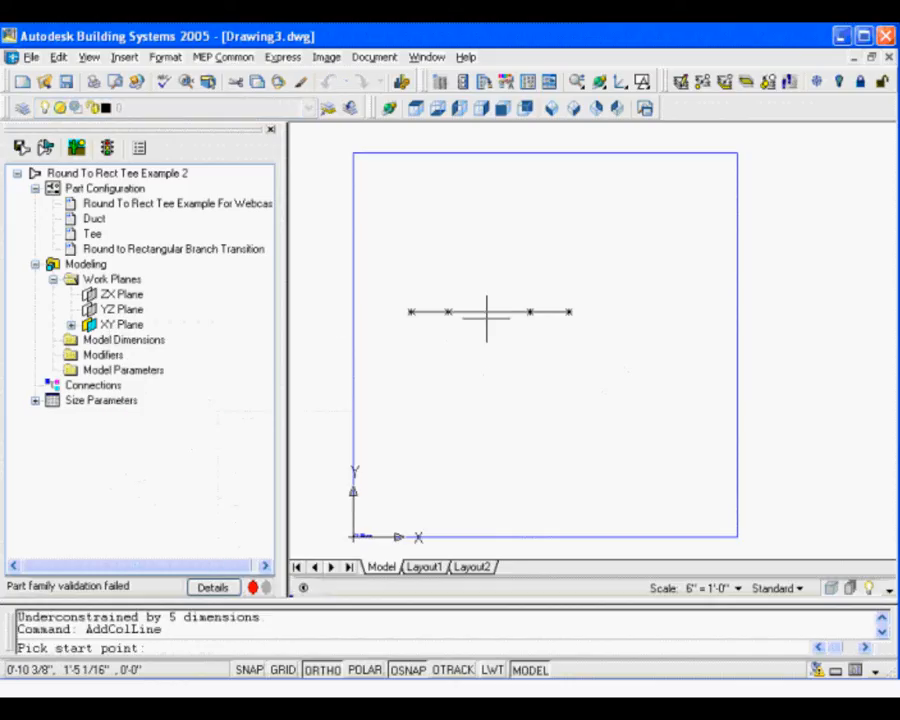
click(487, 316)
click(489, 363)
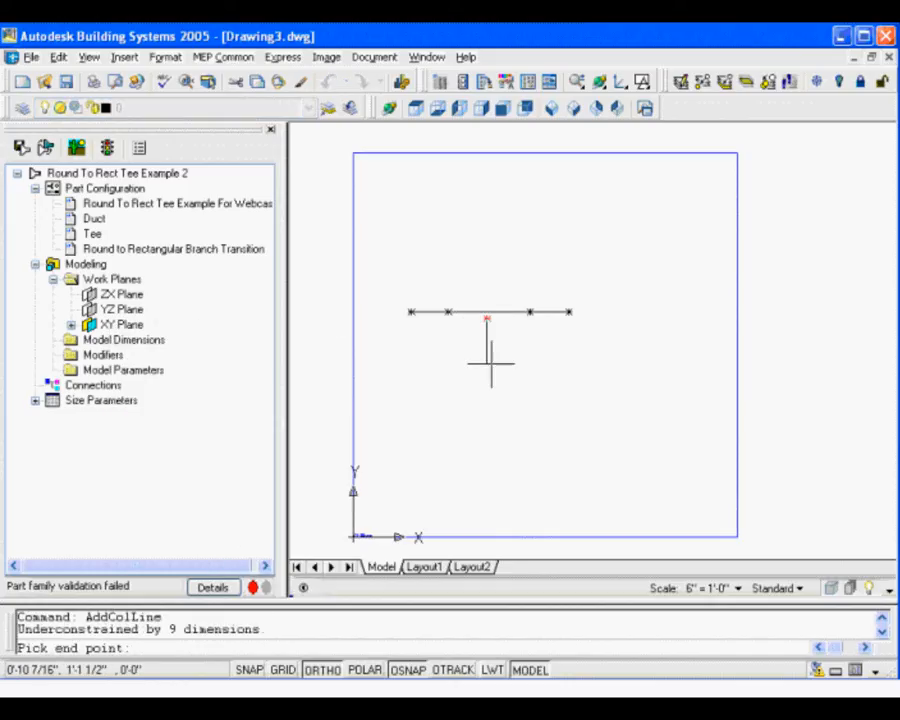
click(488, 380)
key(Return)
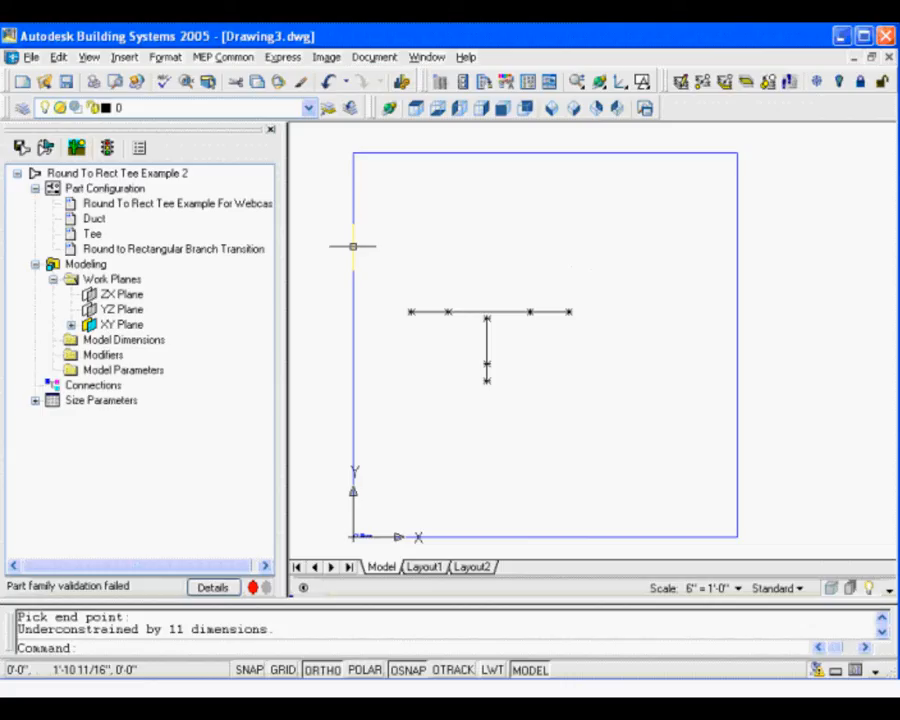
Add a Coincident constraint on the XY plane between the top endpoint of the vertical line and the middle horizontal segment.
right_click(128, 327)
mouse_move(185, 458)
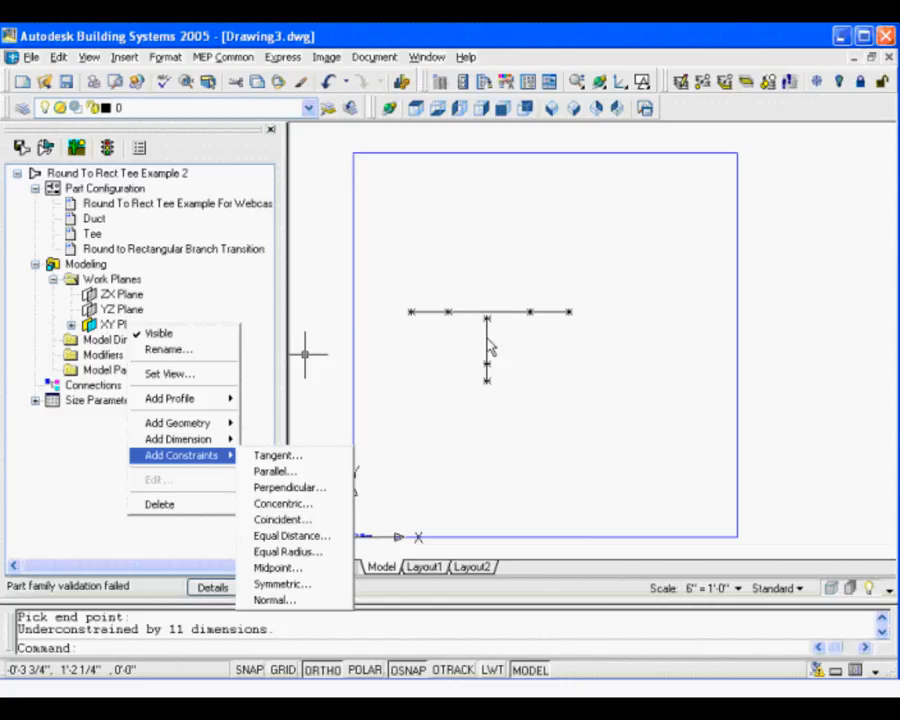
click(312, 522)
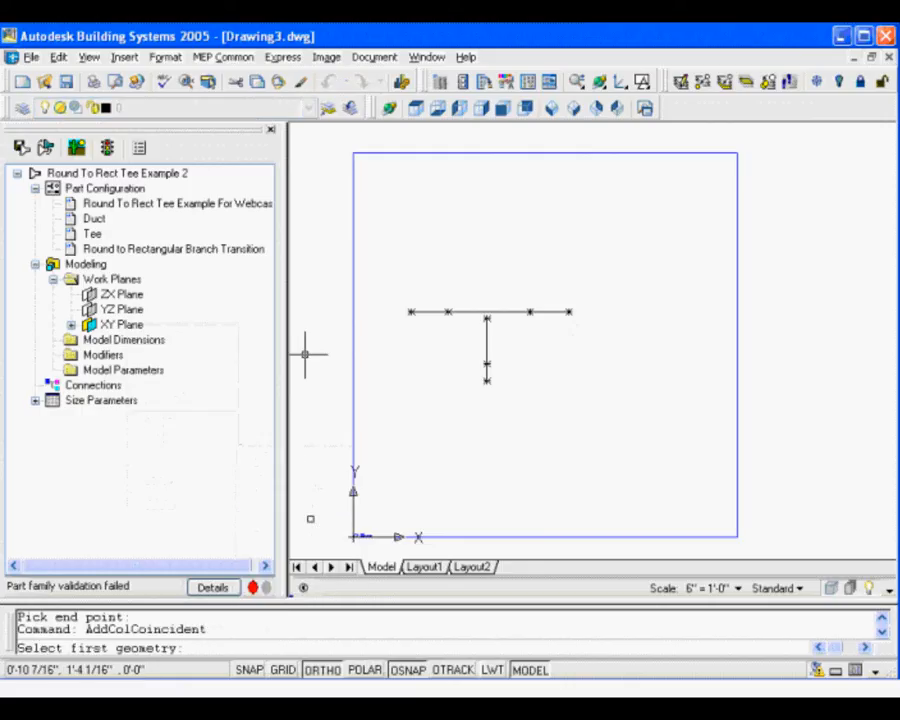
scroll(483, 345, up, 4)
middle_drag(483, 345, 516, 397)
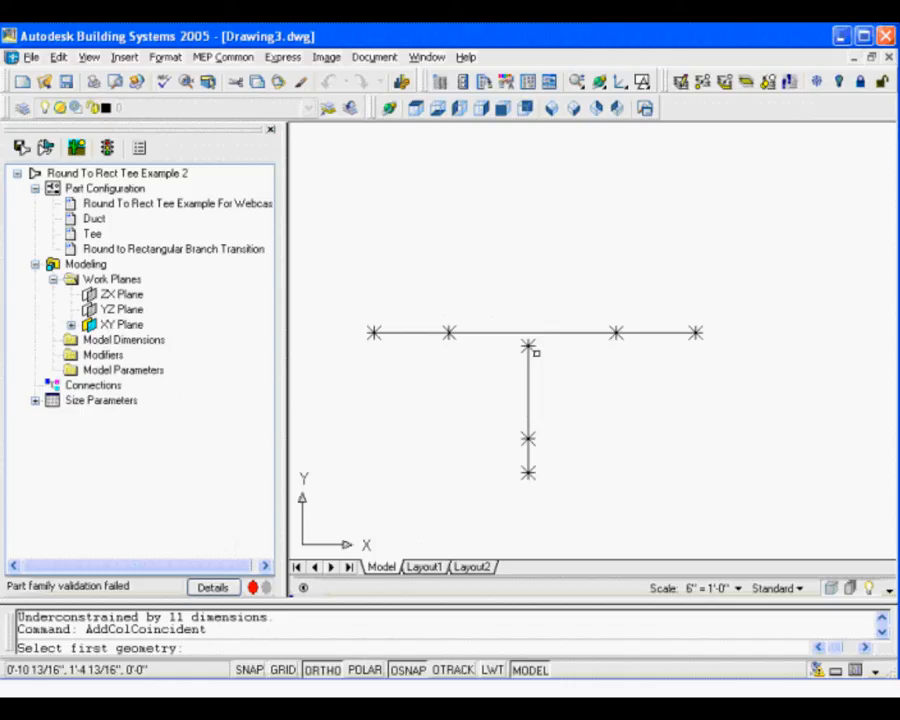
click(536, 353)
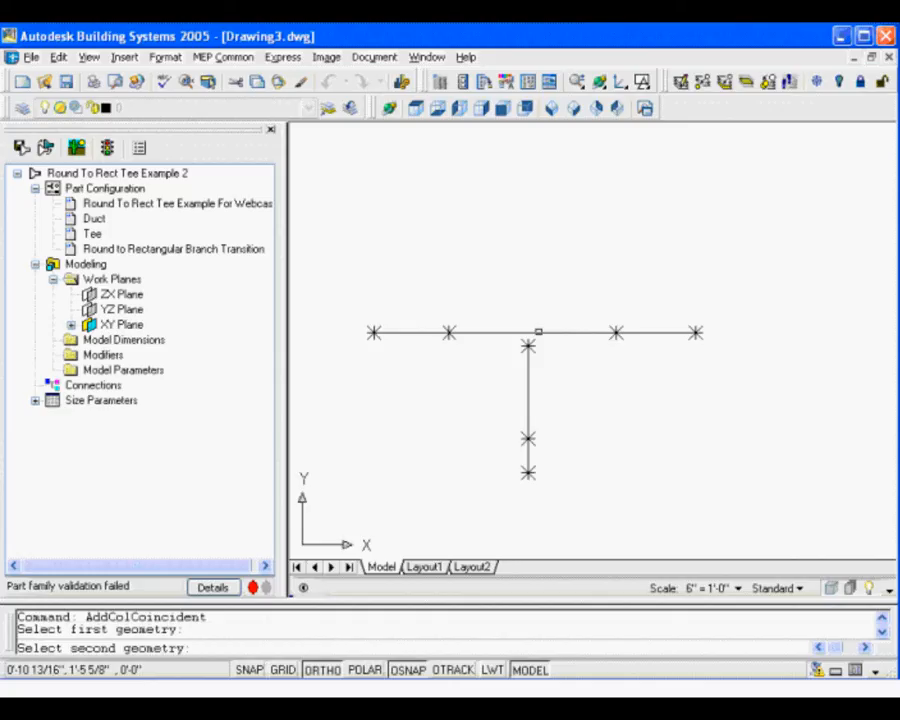
click(538, 331)
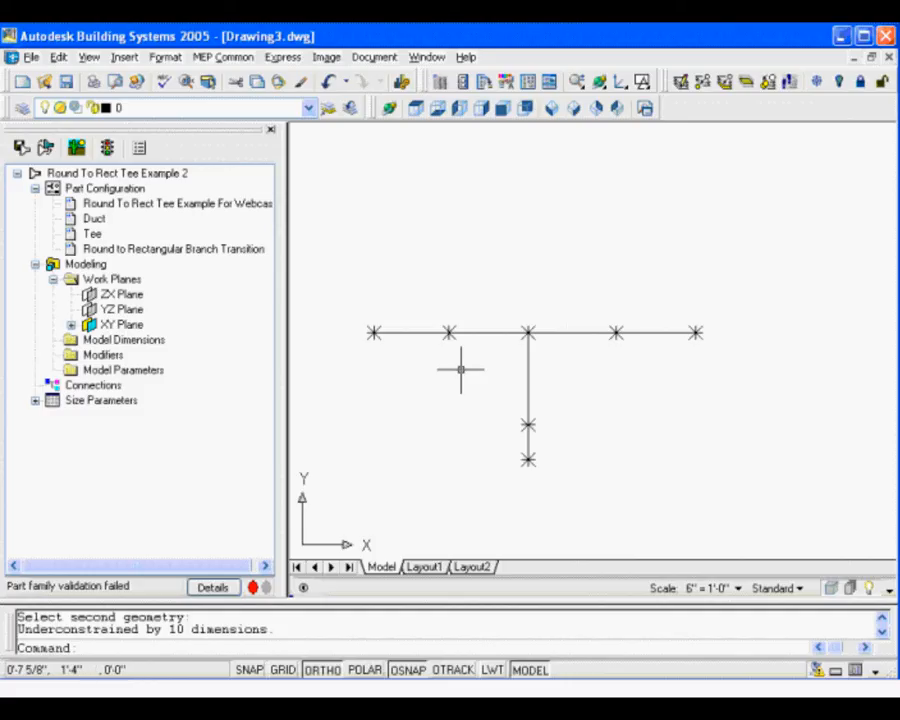
Add a Parallel constraint between the left and middle horizontal segments on the XY plane.
right_click(127, 328)
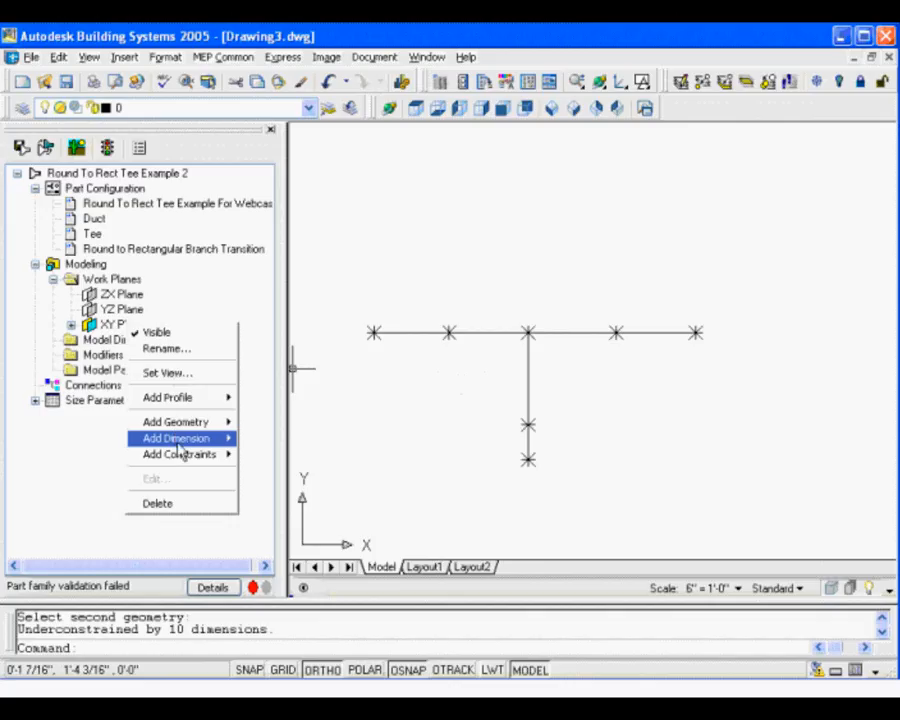
mouse_move(181, 447)
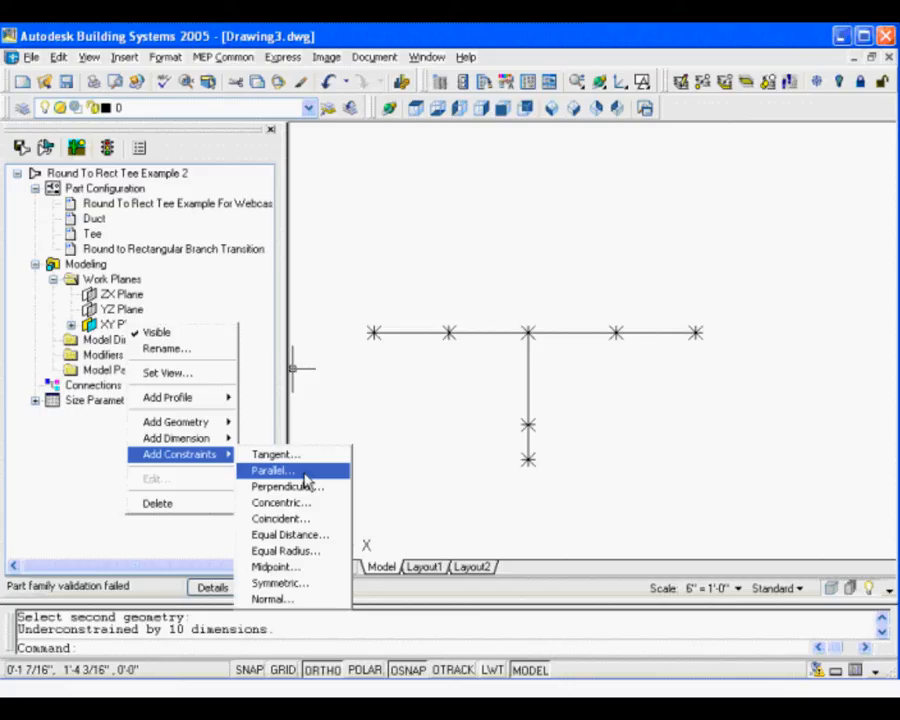
click(306, 472)
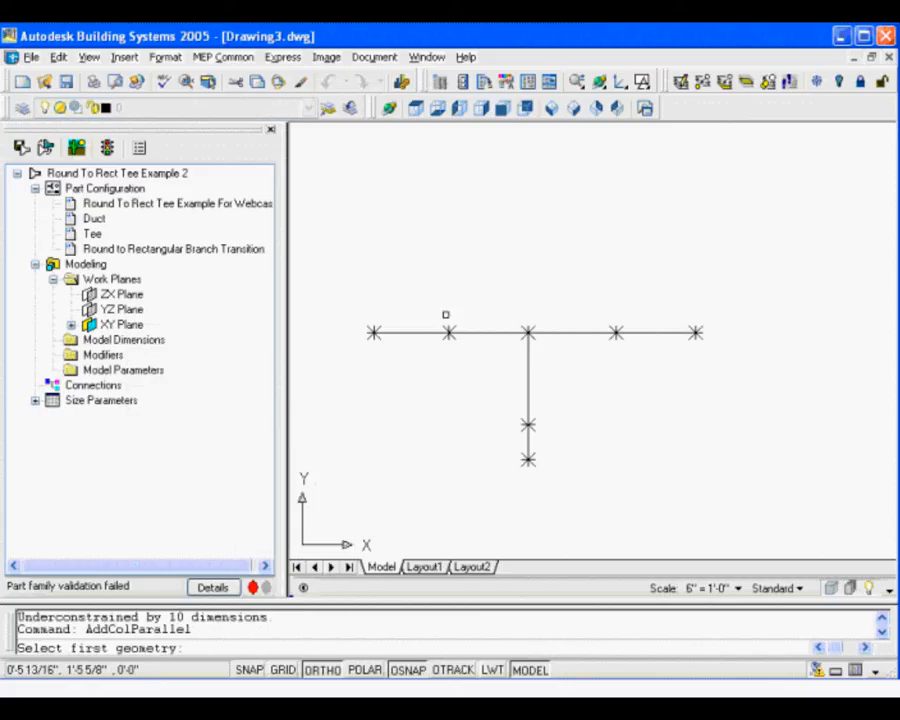
click(446, 331)
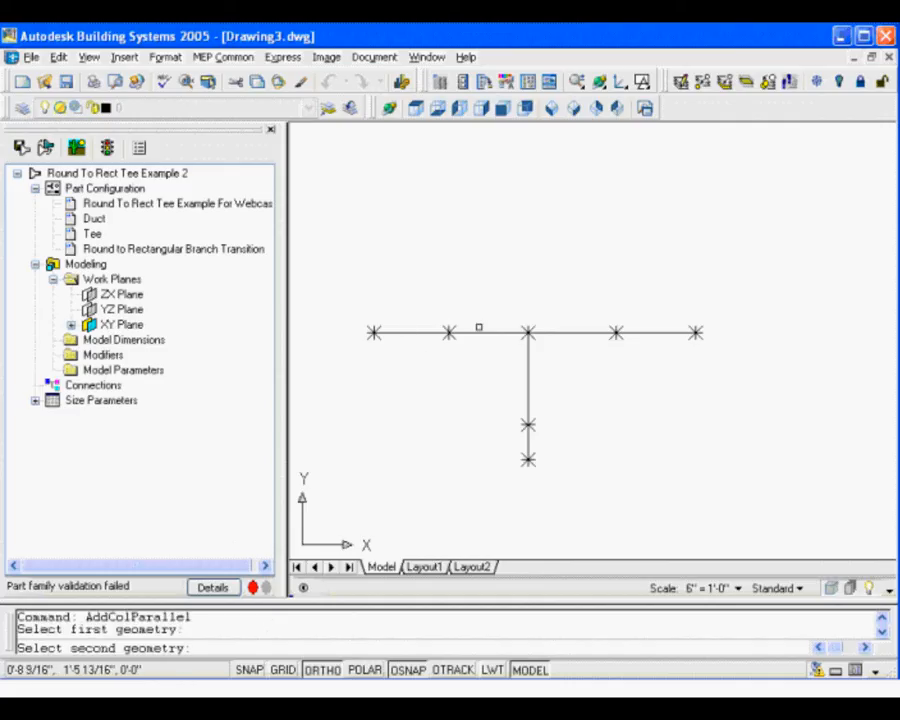
click(480, 333)
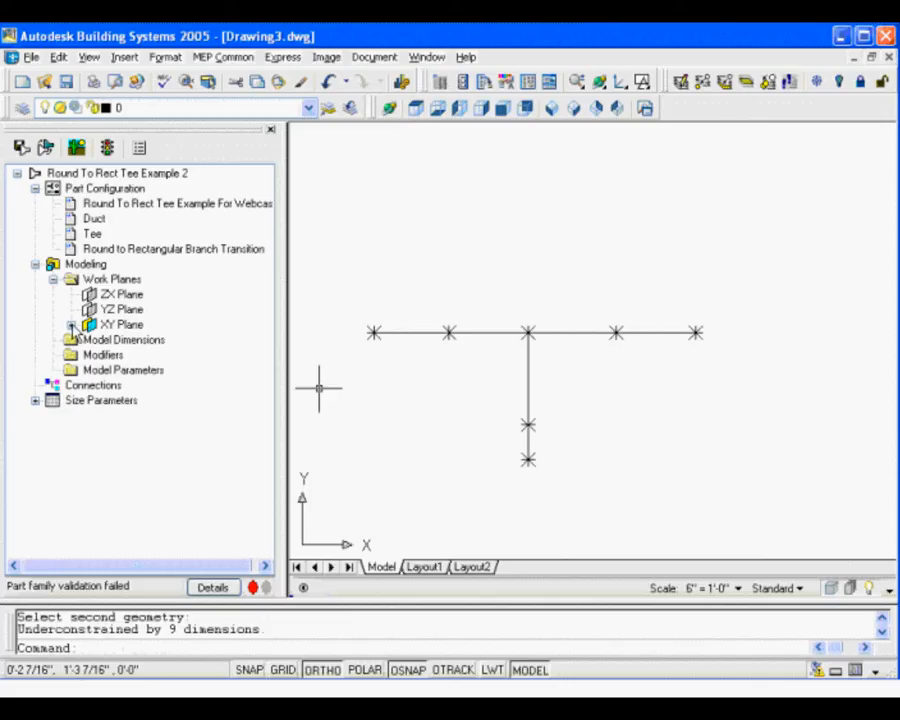
Examine the XY plane's geometry entries, highlighting the listed points and lines to see which sketch element each one represents.
click(71, 324)
click(121, 324)
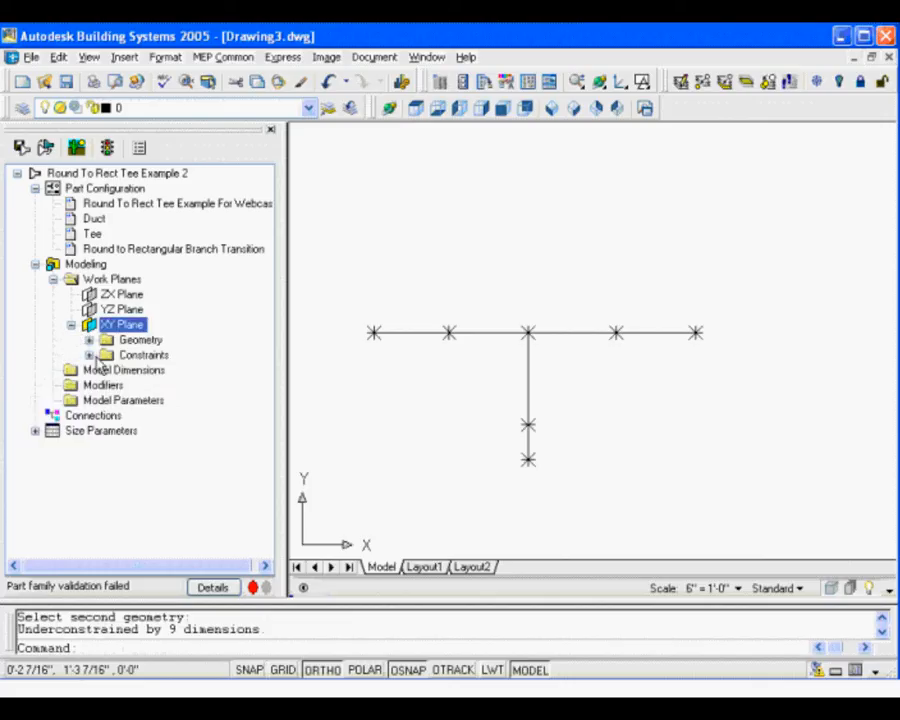
double_click(135, 355)
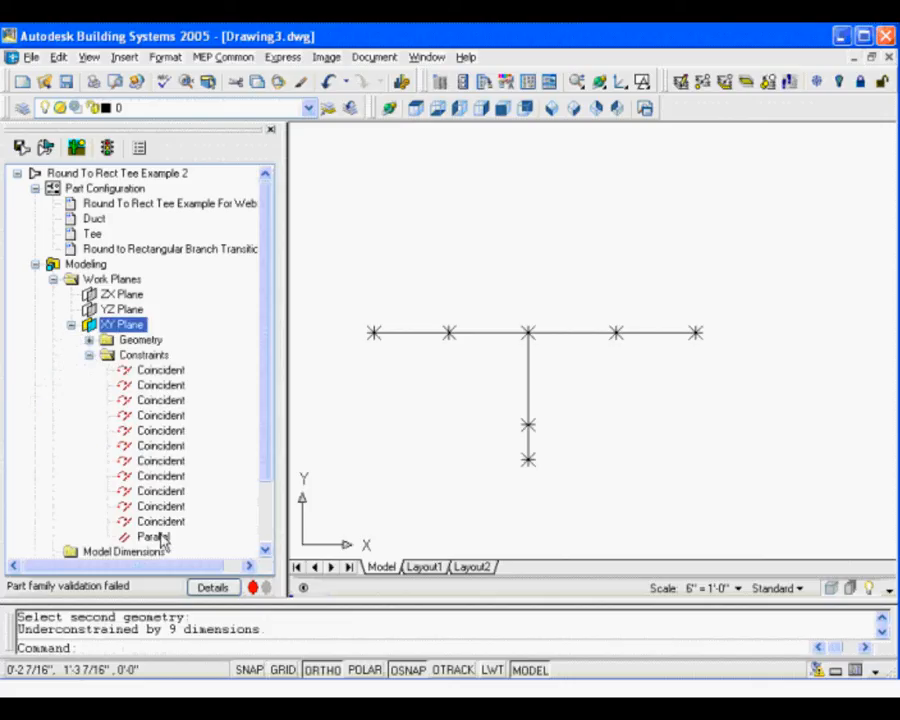
click(89, 340)
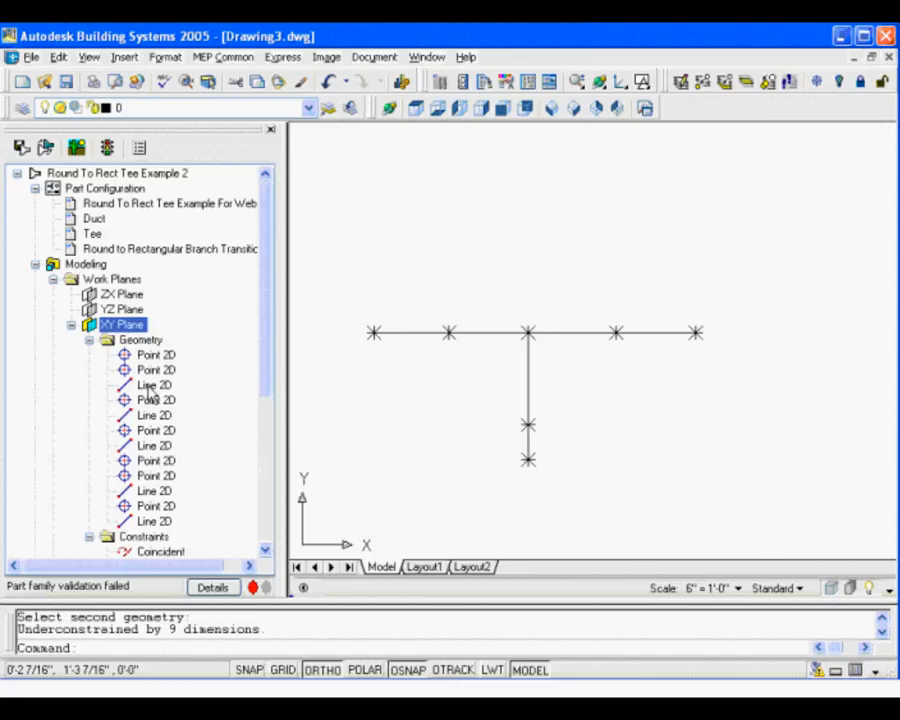
click(150, 386)
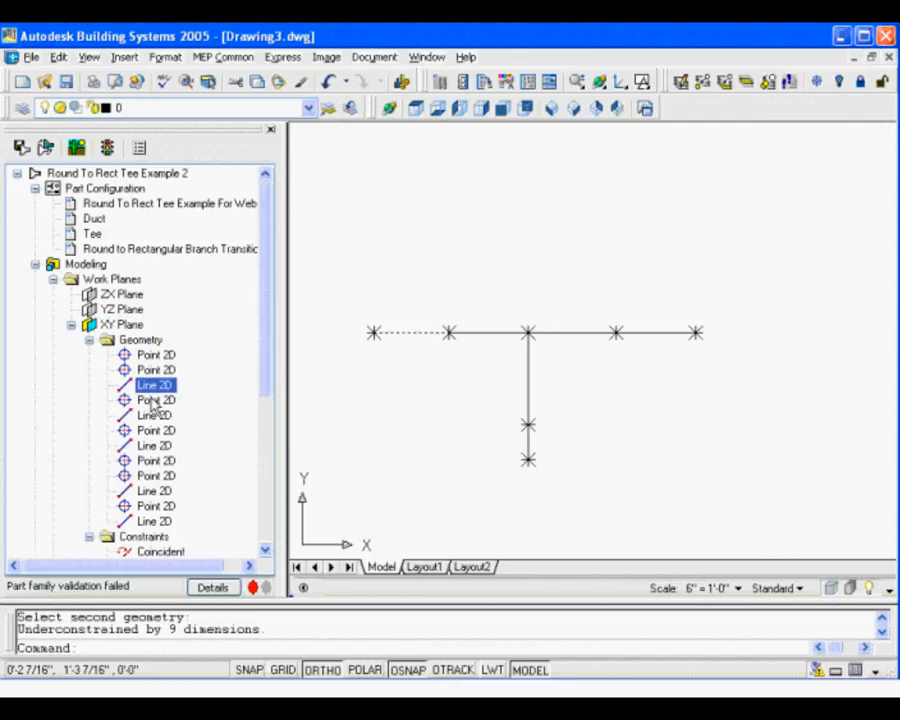
click(155, 401)
click(153, 416)
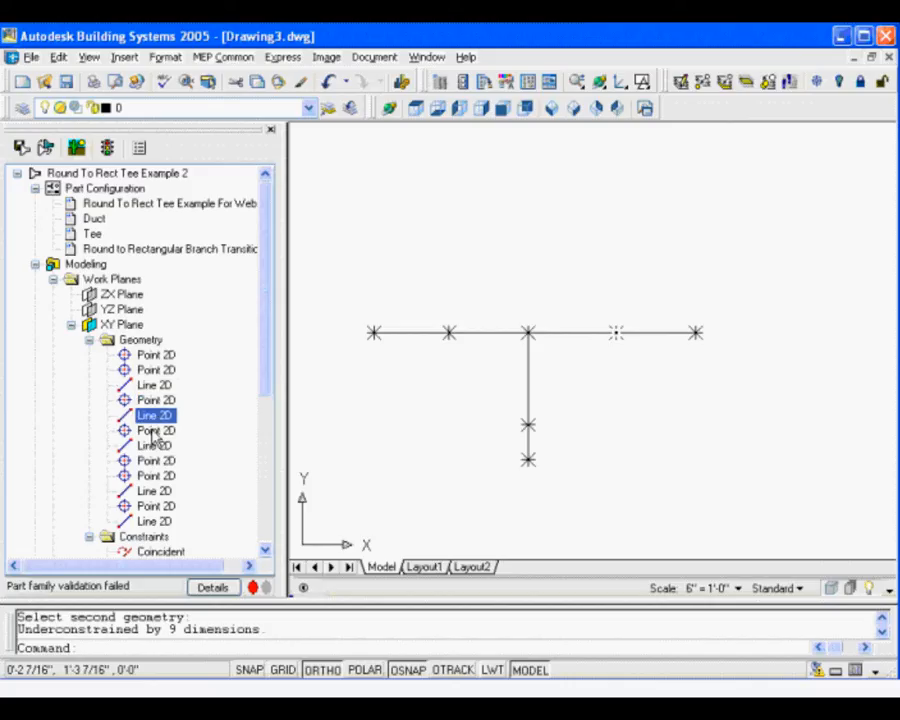
click(155, 432)
click(153, 446)
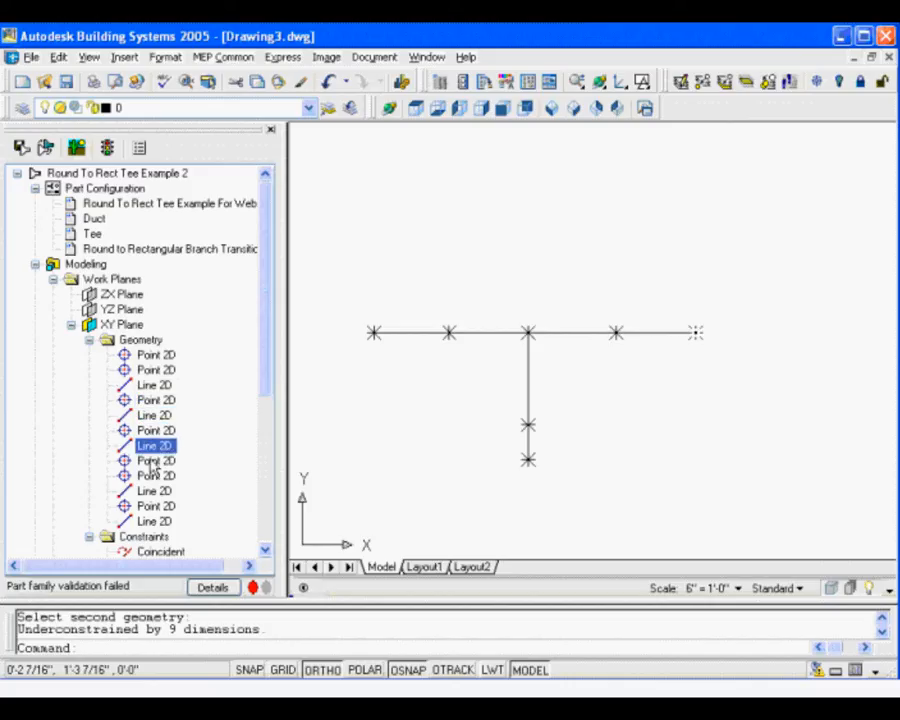
click(155, 461)
click(154, 491)
click(155, 506)
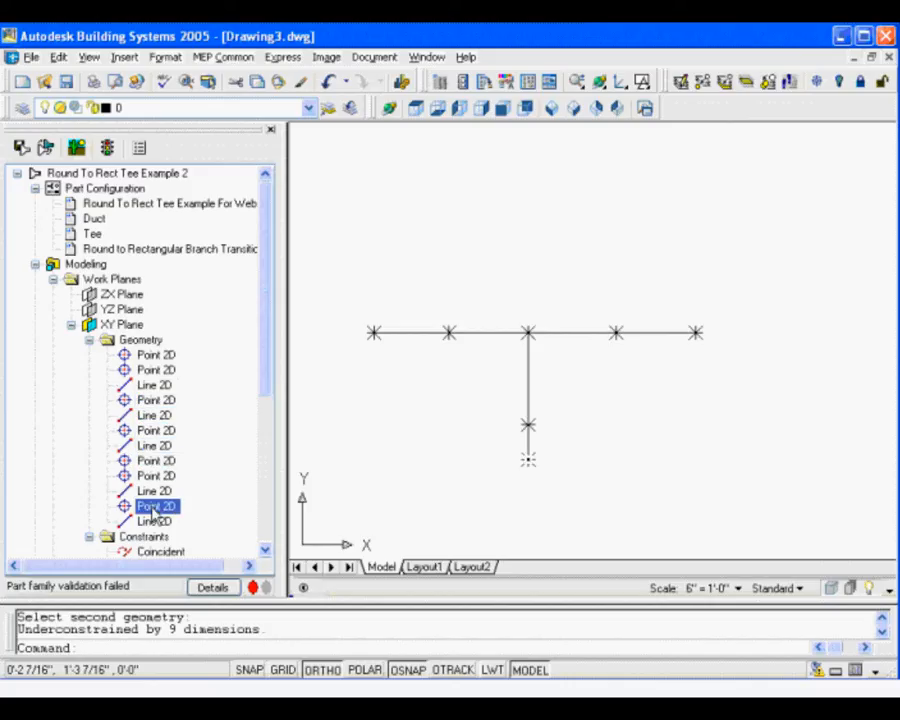
click(154, 521)
click(90, 340)
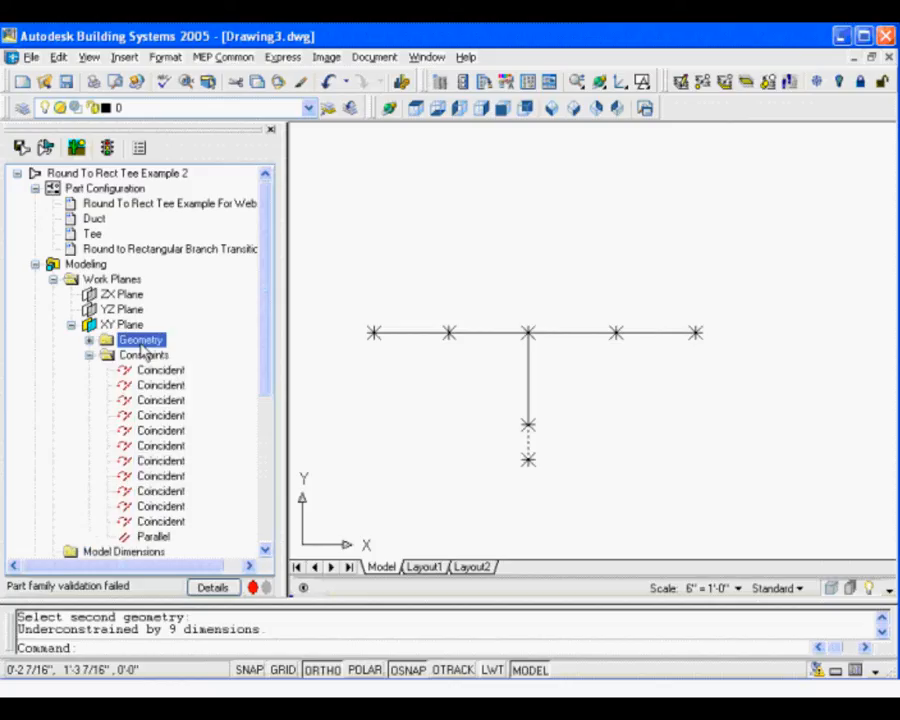
Examine the Parallel constraint and the last Coincident constraint, highlighting the sketch geometry each one controls.
click(156, 541)
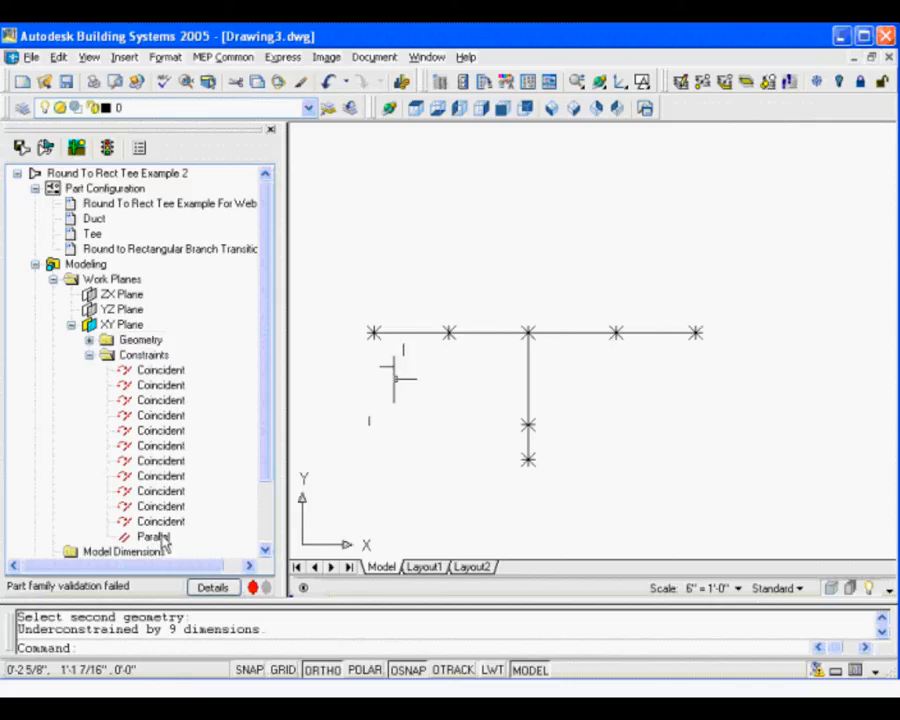
click(158, 539)
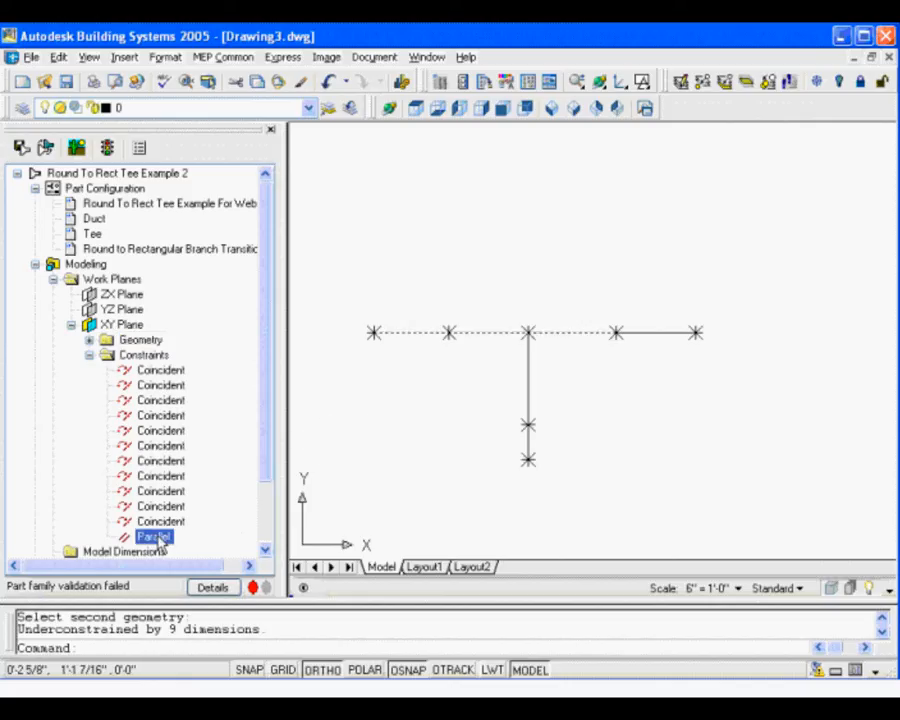
click(160, 521)
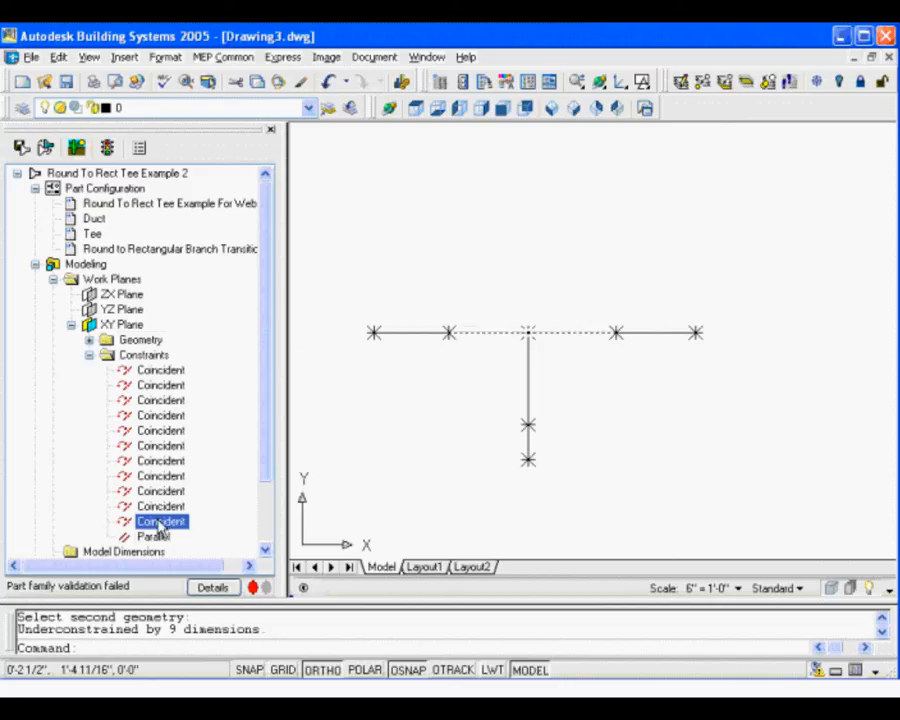
click(89, 355)
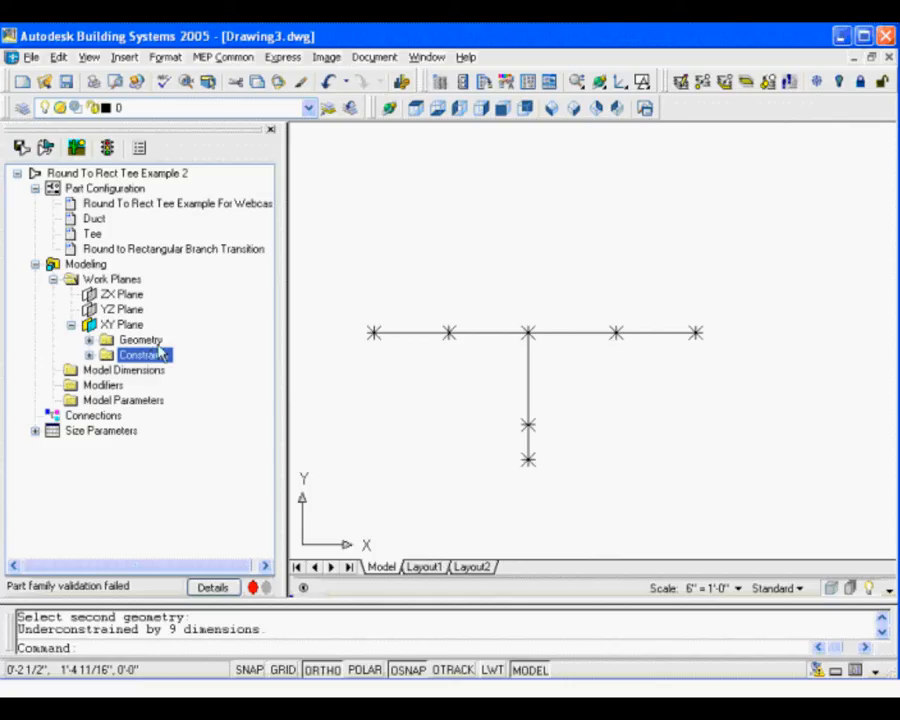
Add a Parallel constraint between the middle and right horizontal segments on the XY plane.
right_click(134, 326)
mouse_move(193, 464)
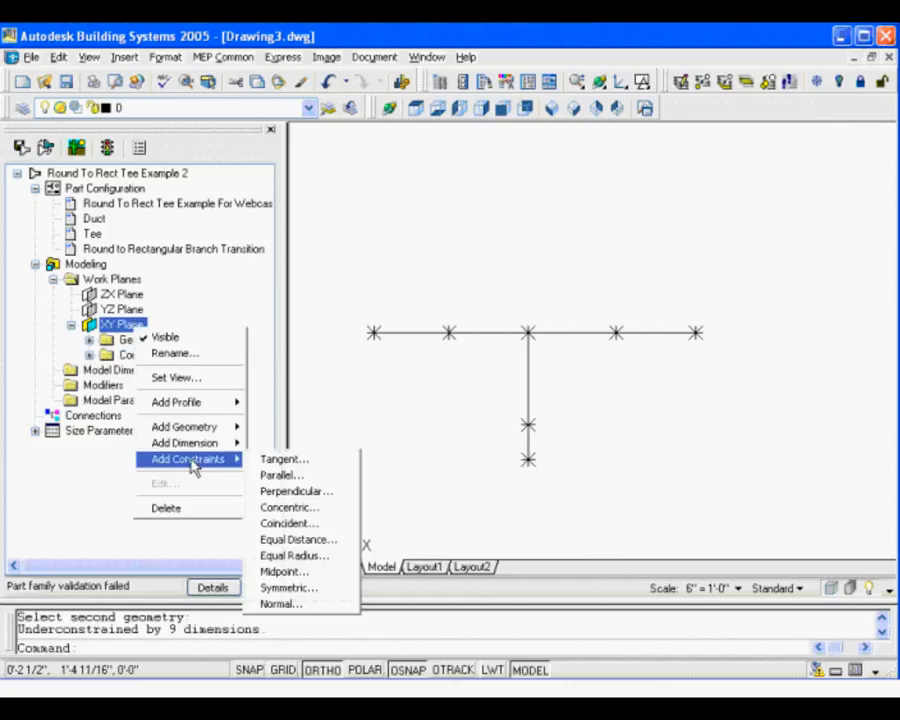
click(301, 478)
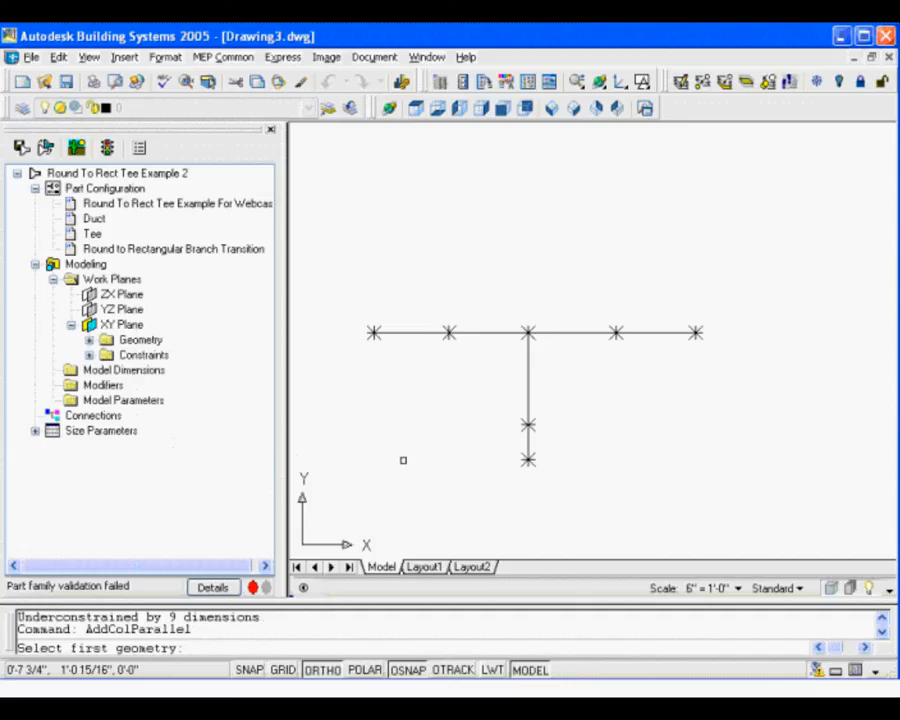
click(588, 331)
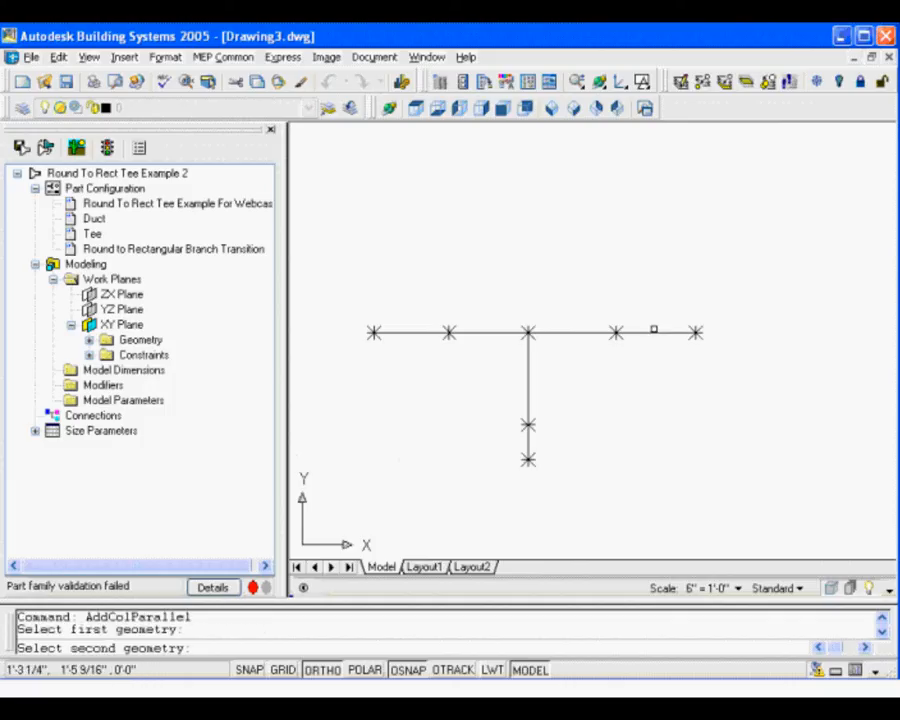
click(654, 331)
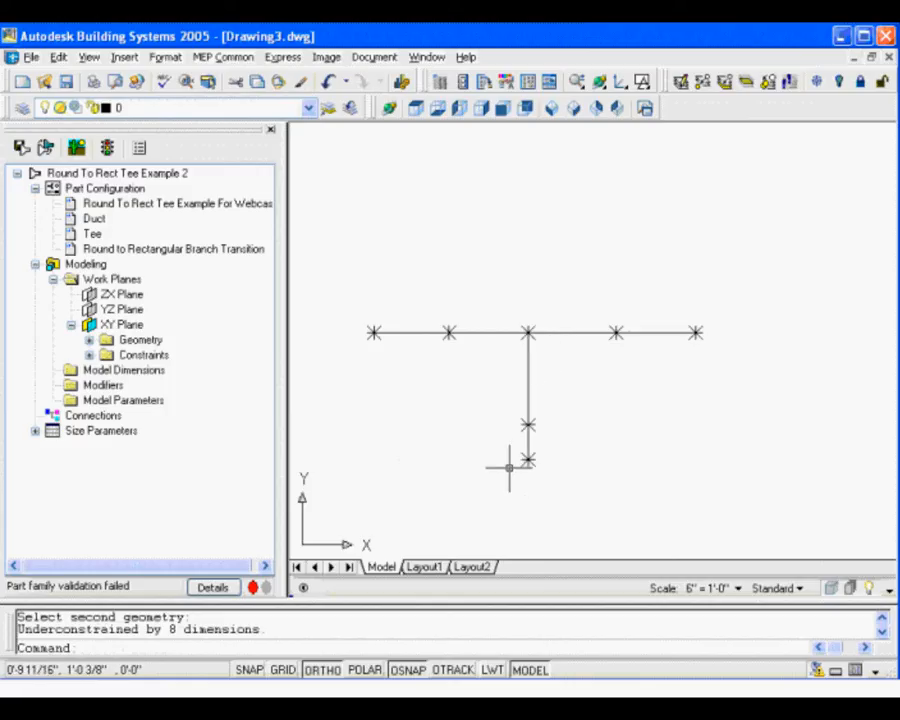
Add a Perpendicular constraint between the upper vertical segment and the middle horizontal segment.
right_click(127, 325)
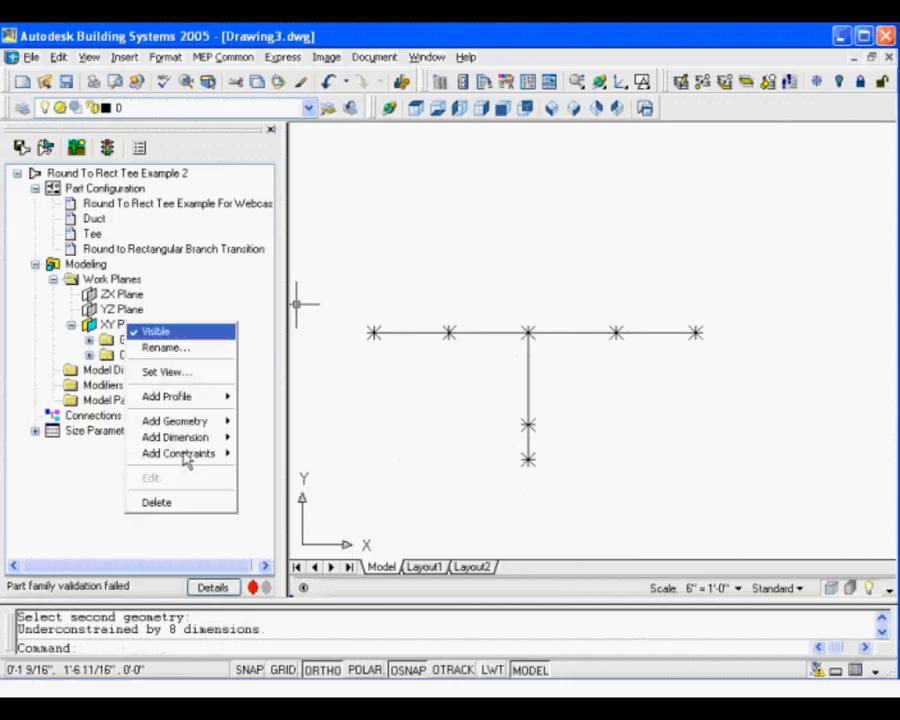
mouse_move(185, 458)
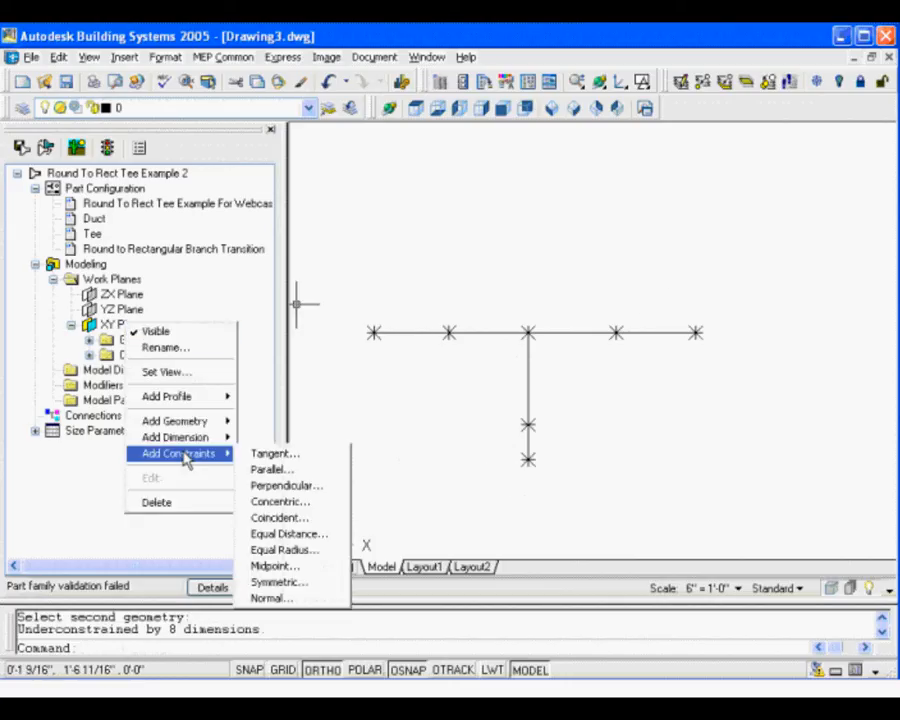
click(285, 485)
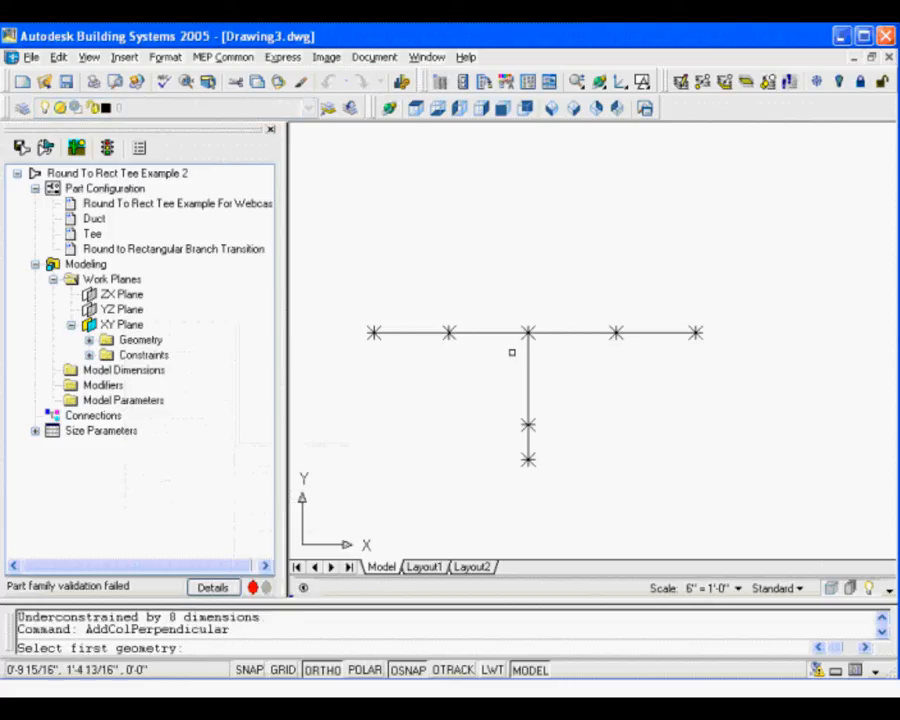
click(527, 366)
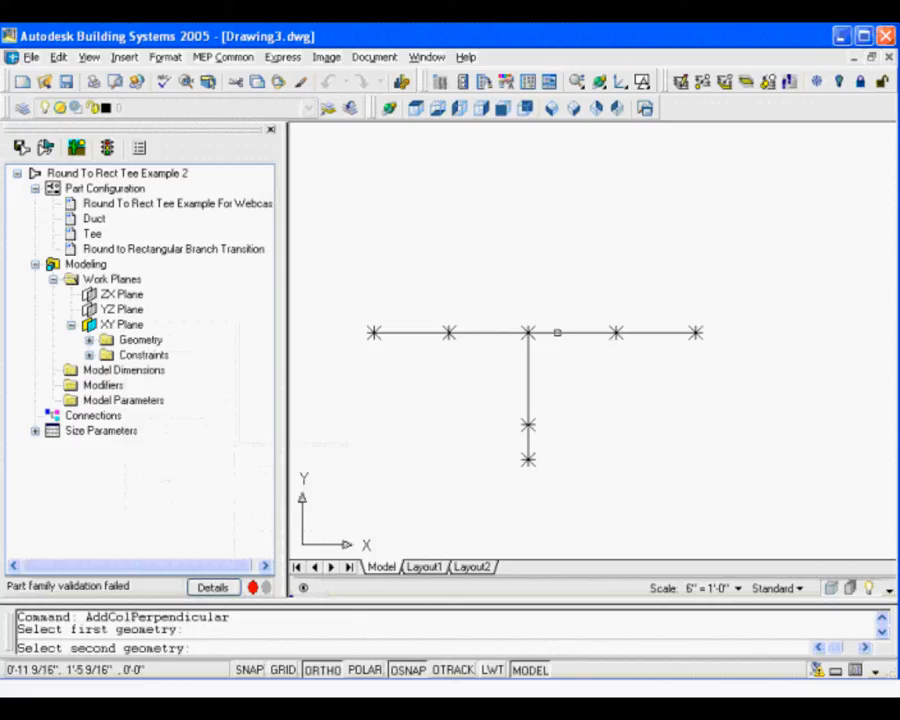
click(557, 332)
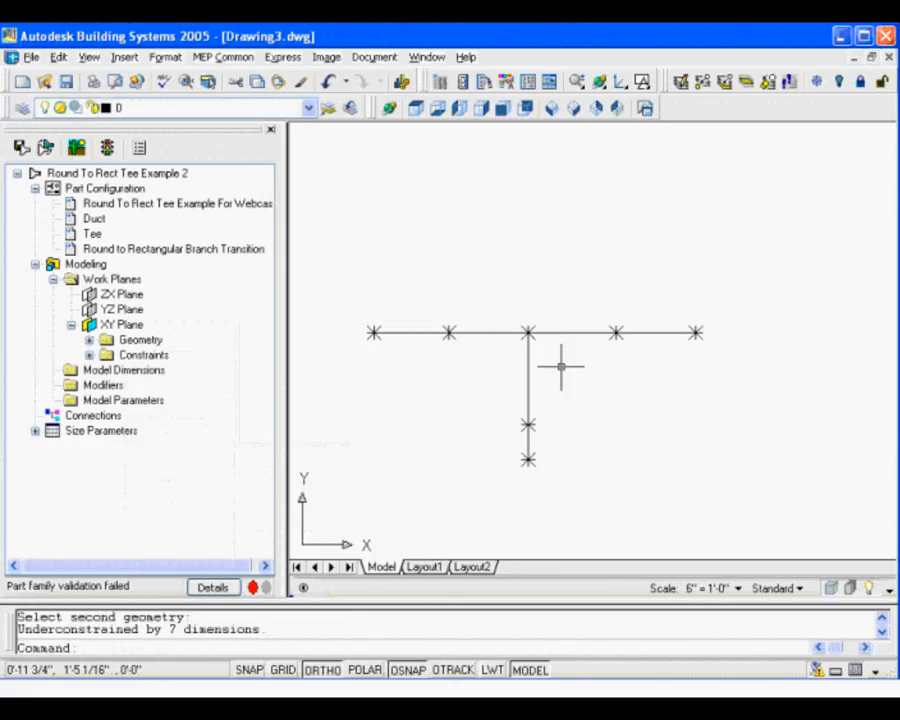
Examine the Perpendicular constraint in the XY plane's constraints, highlighting the two lines it relates.
click(89, 355)
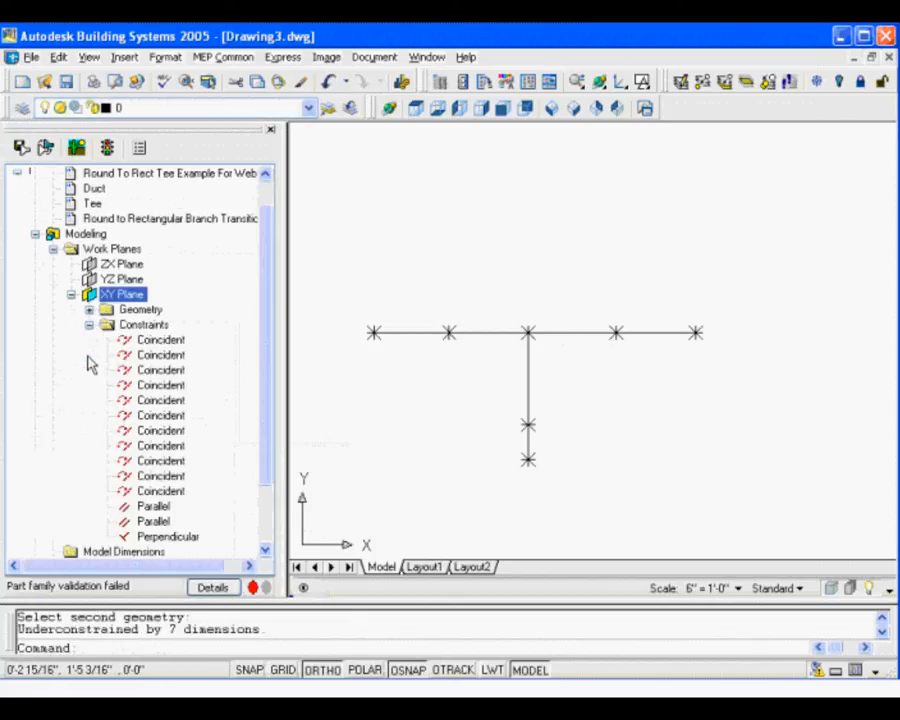
click(166, 536)
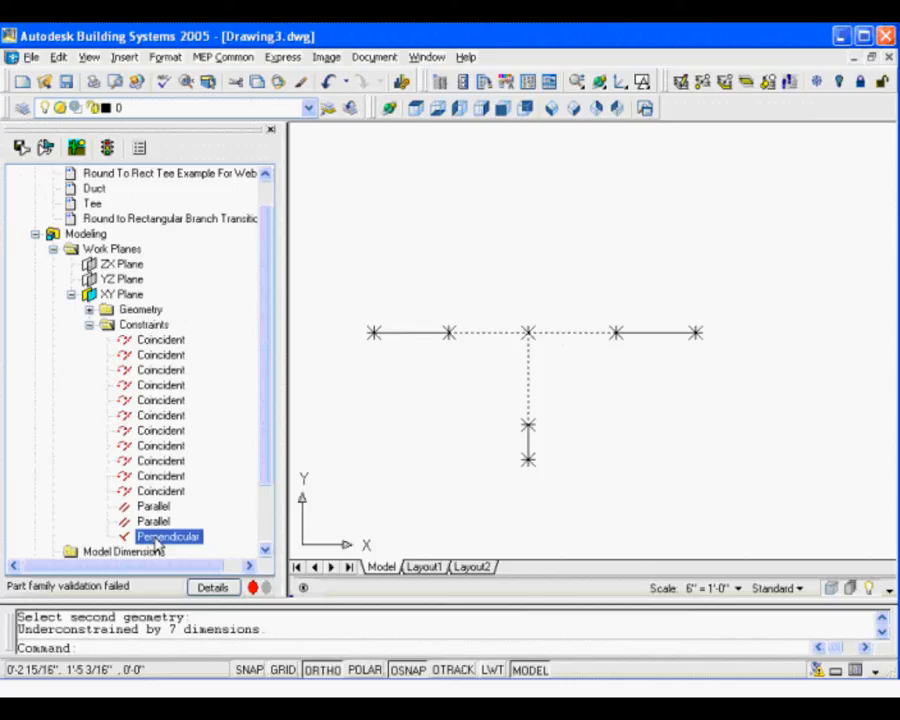
click(90, 325)
Add a Parallel constraint between the lower and upper vertical segments on the XY plane.
right_click(128, 324)
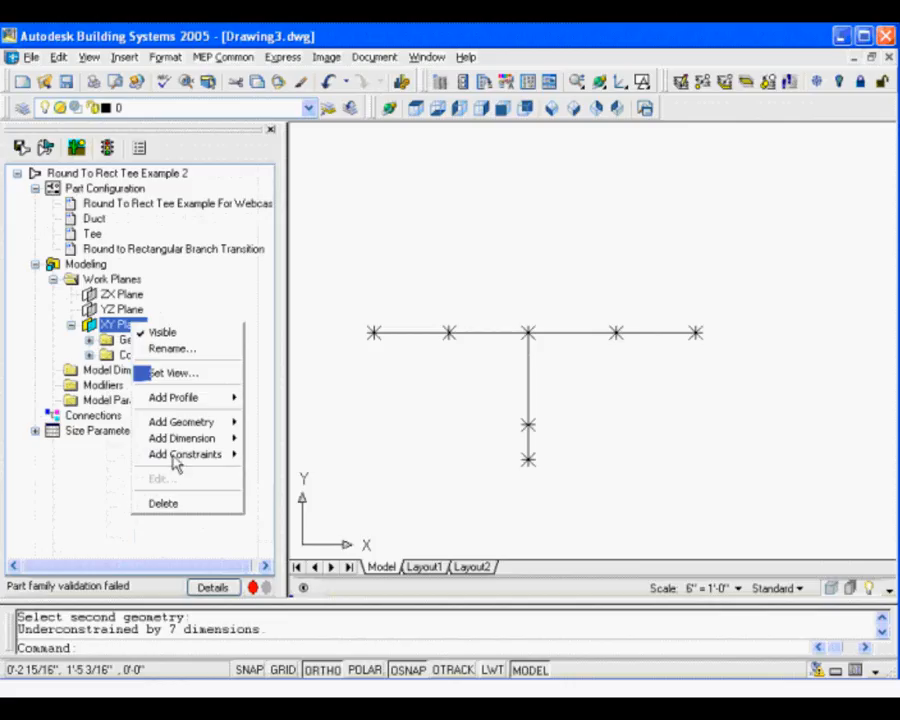
mouse_move(236, 455)
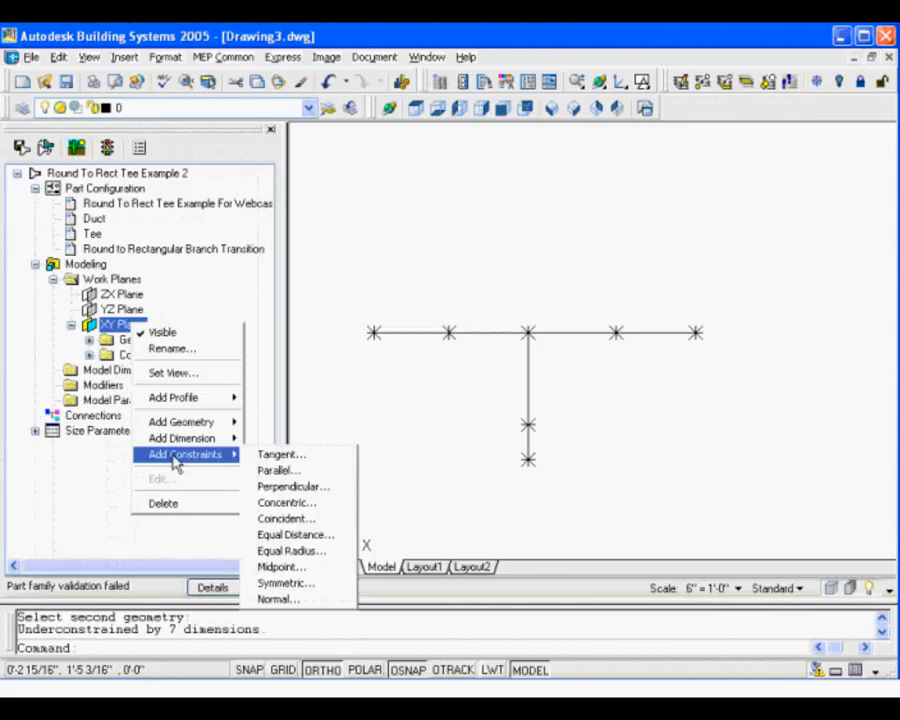
click(315, 476)
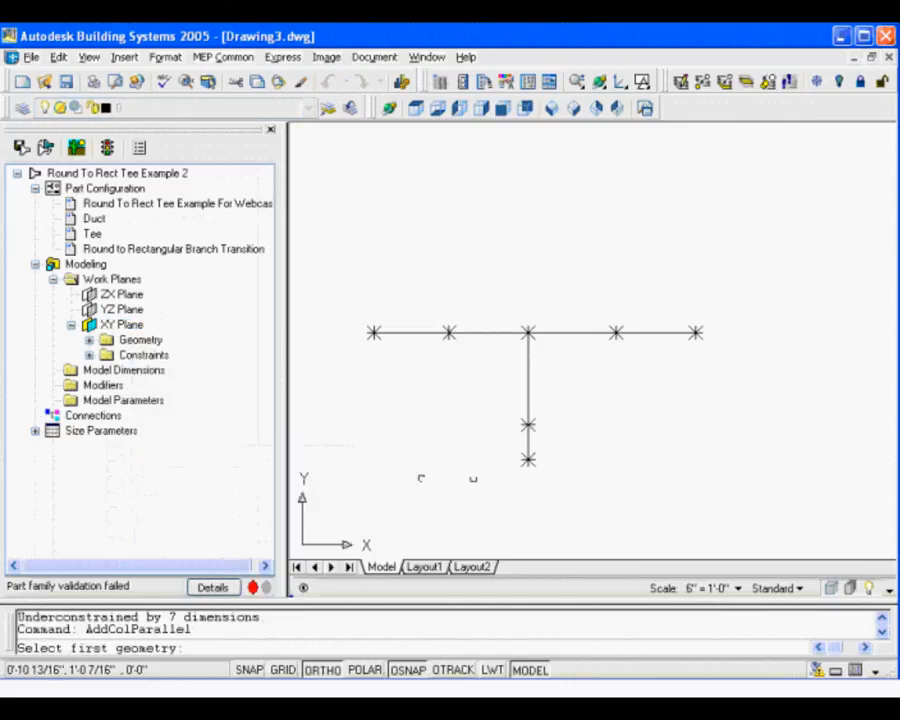
click(528, 438)
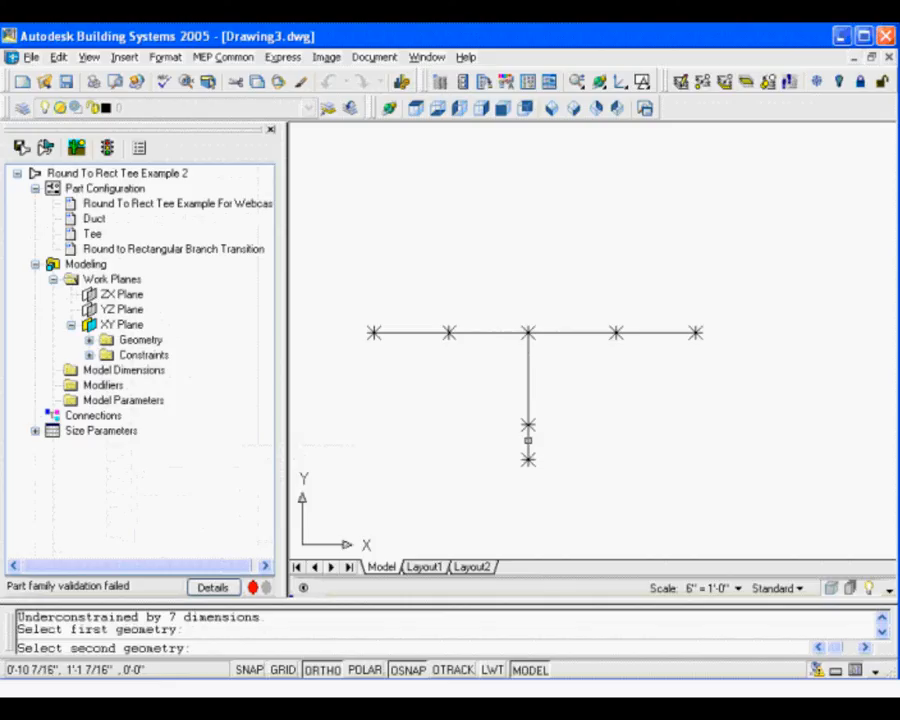
click(526, 376)
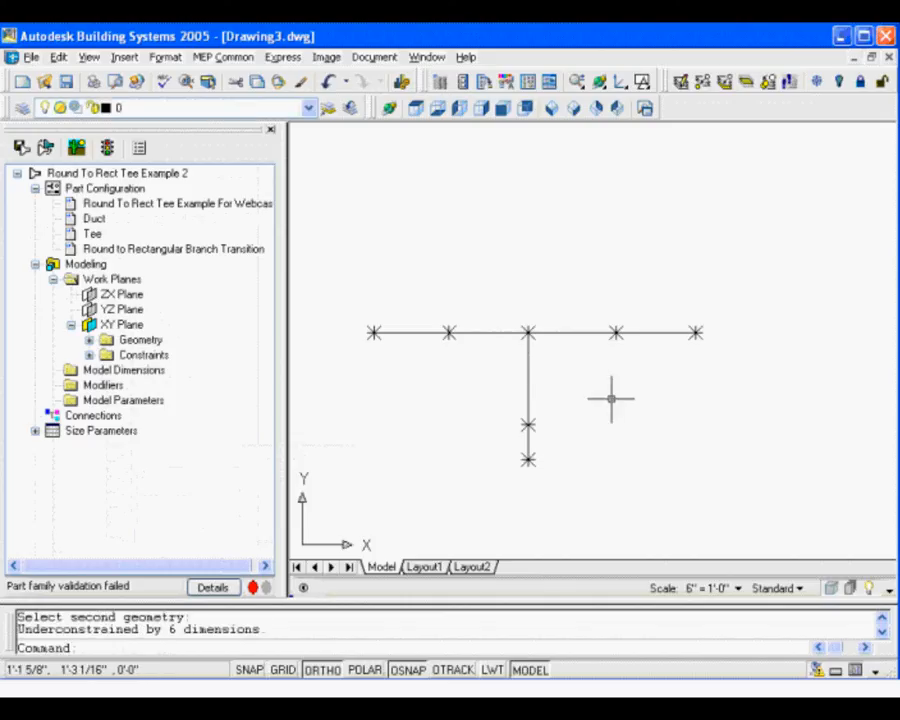
Examine the Parallel and Perpendicular constraints of the XY plane, highlighting the line pairs each one relates.
click(89, 355)
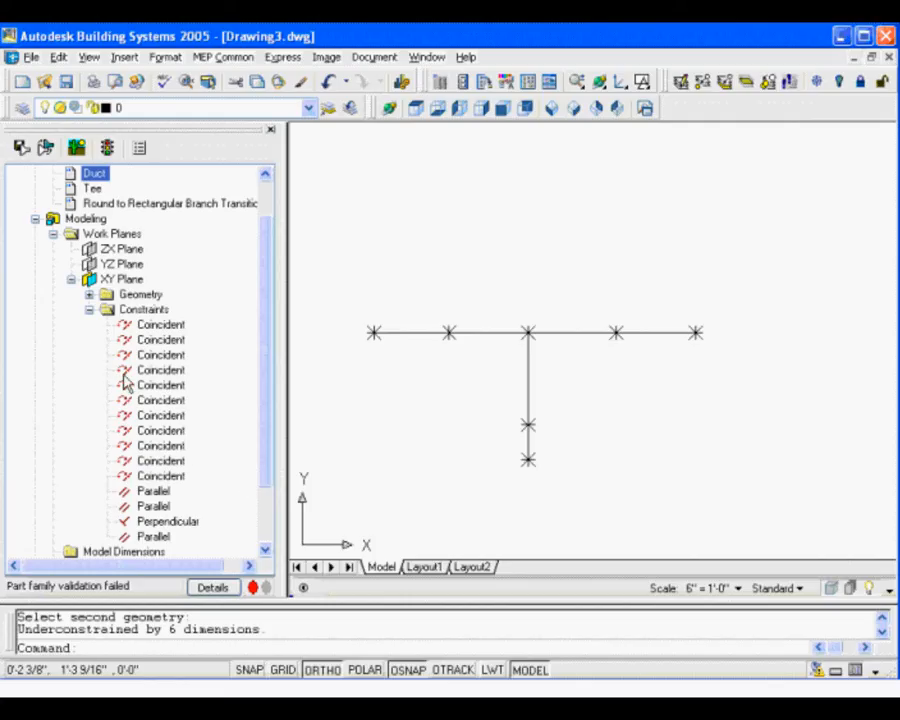
click(157, 478)
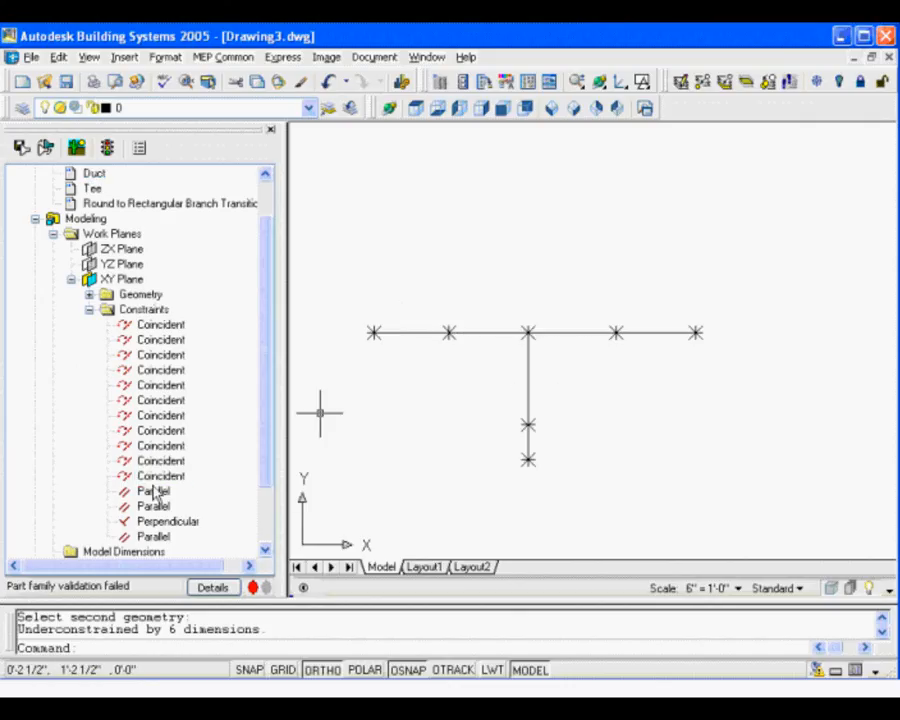
click(155, 492)
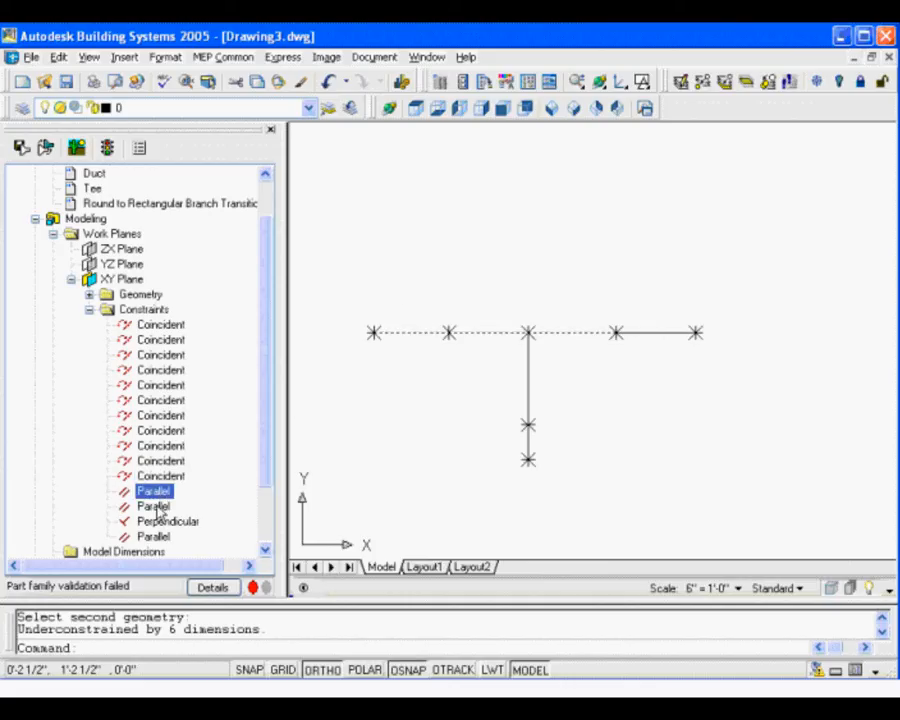
click(155, 507)
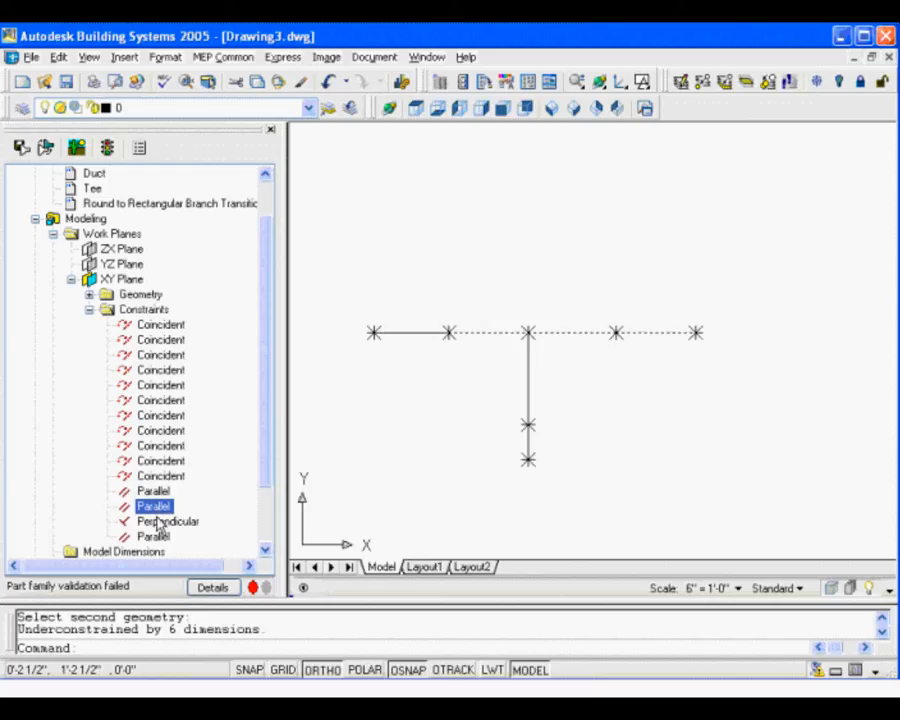
click(157, 526)
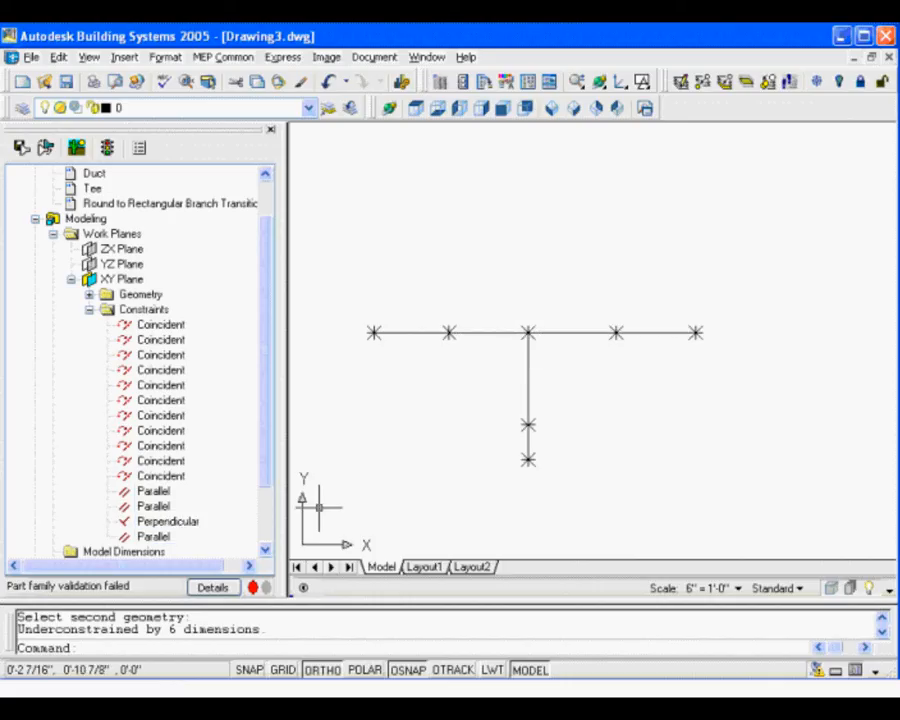
click(158, 537)
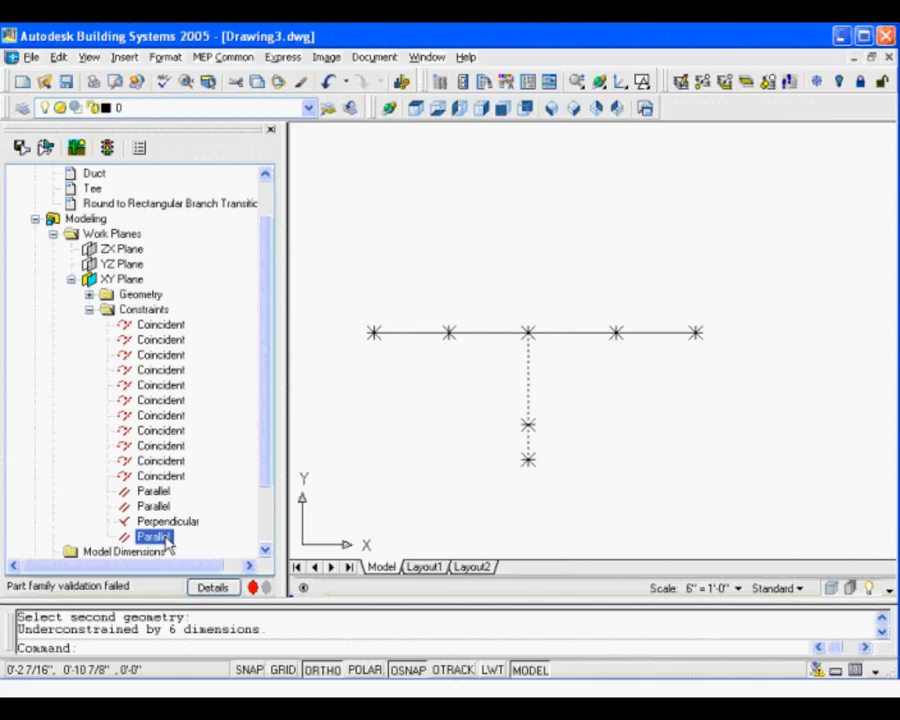
click(90, 311)
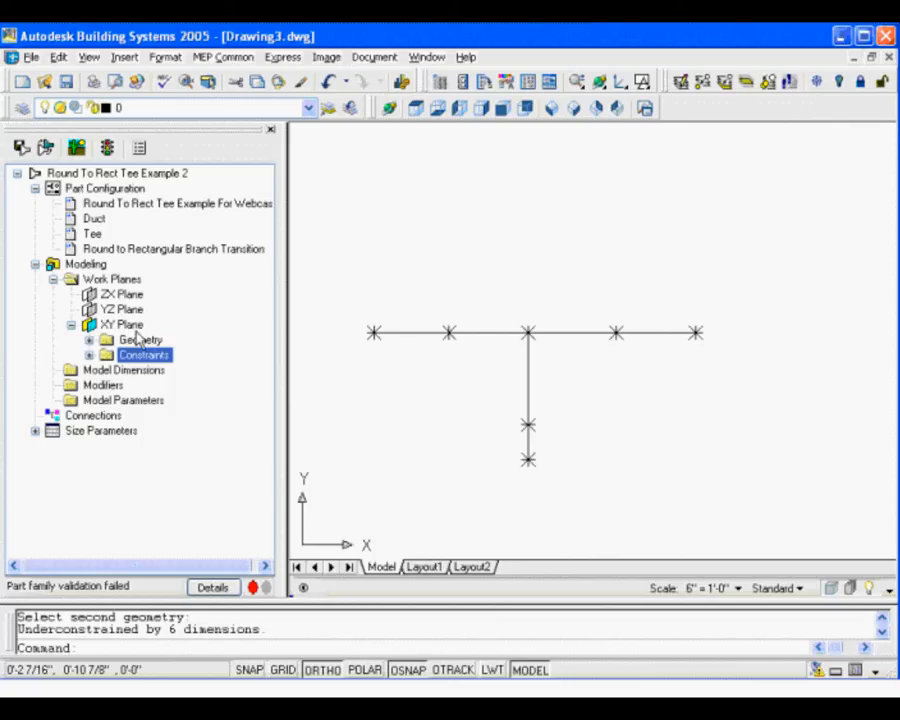
right_click(130, 326)
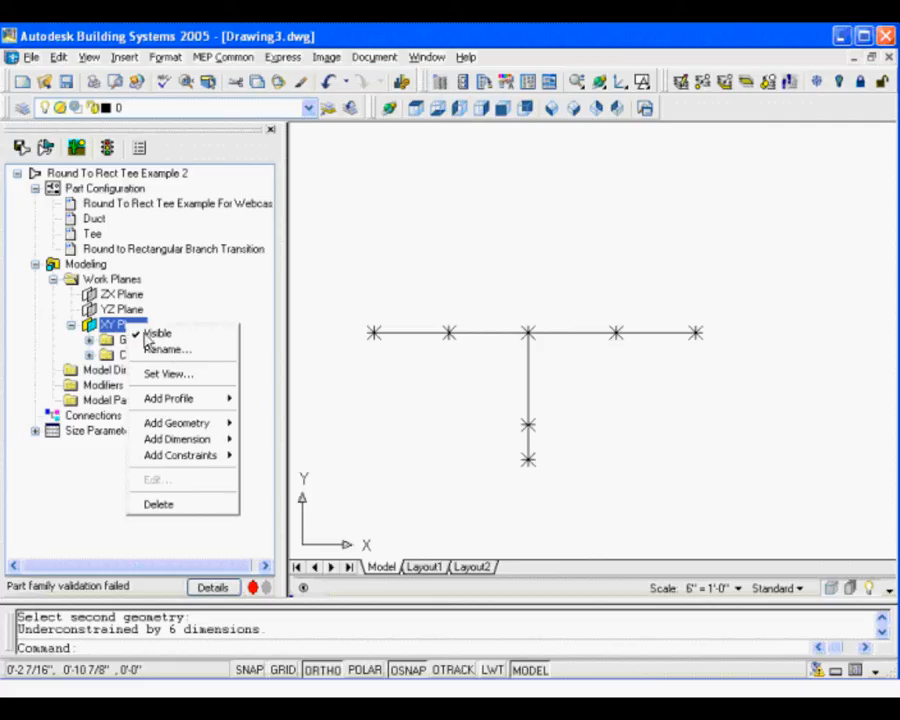
Examine the XY plane's Coincident constraints one after another, highlighting the point and line each one ties together.
mouse_move(178, 453)
mouse_move(176, 423)
click(89, 355)
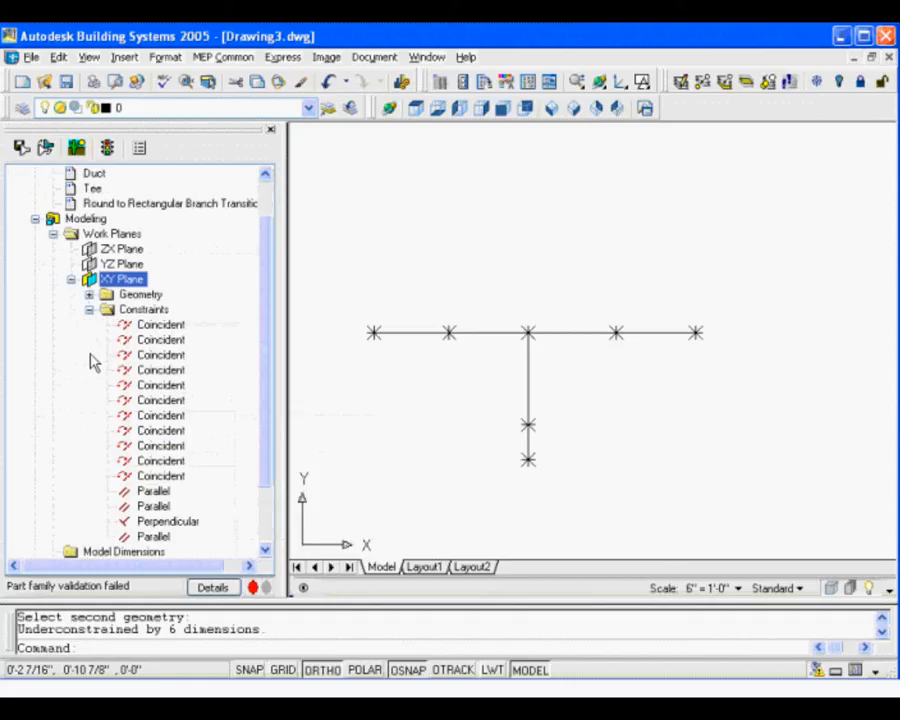
click(159, 327)
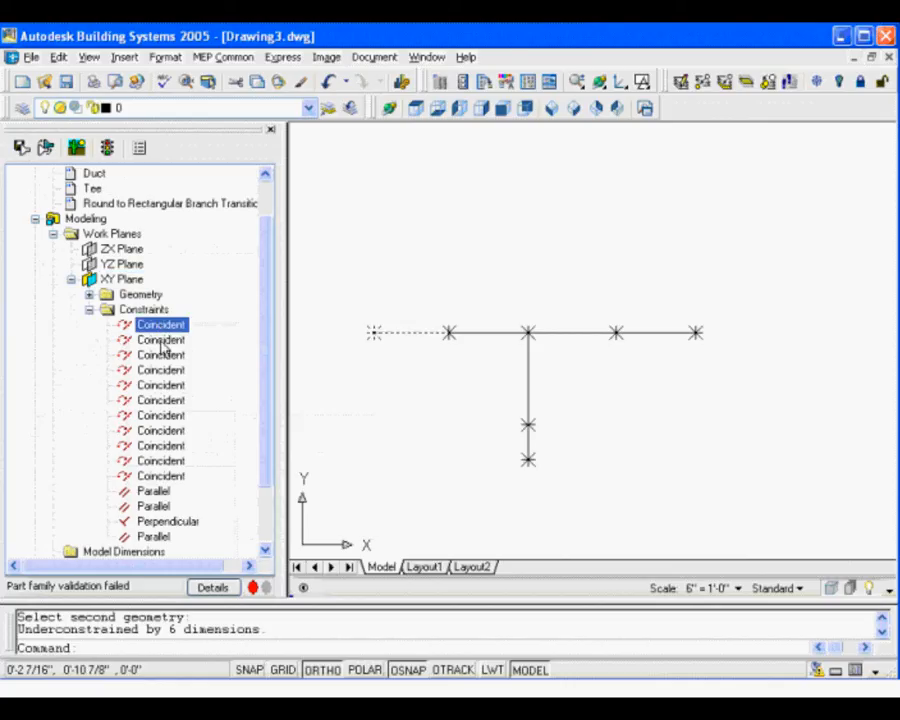
click(160, 341)
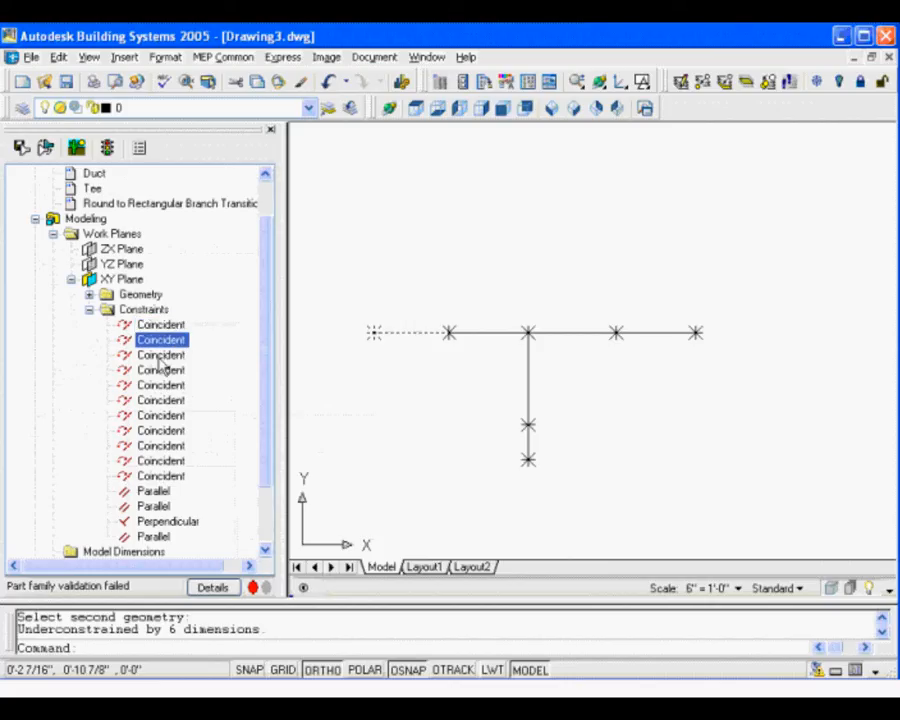
click(160, 356)
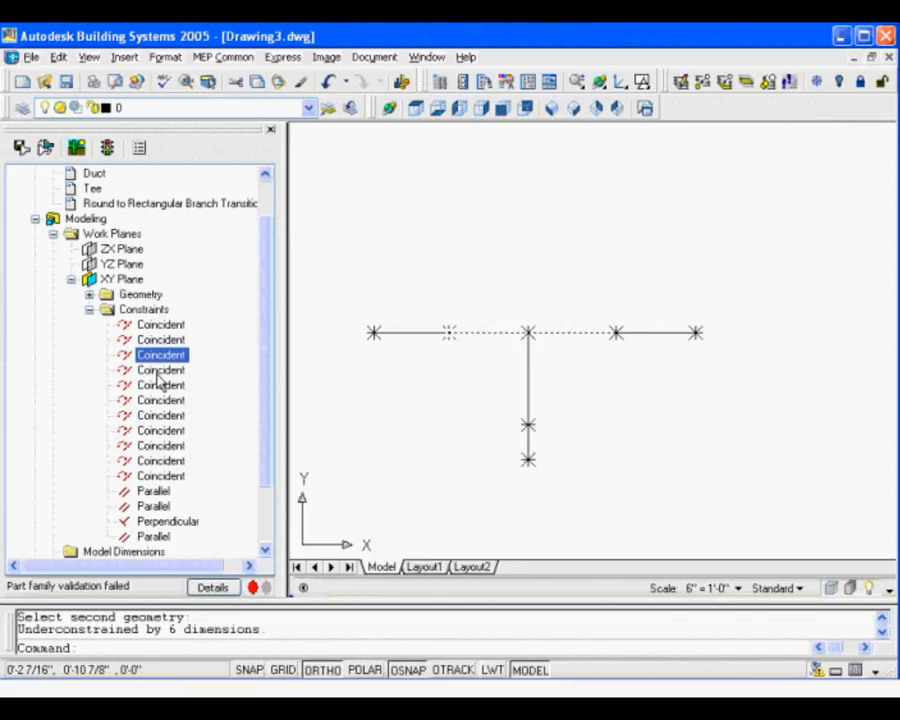
click(157, 372)
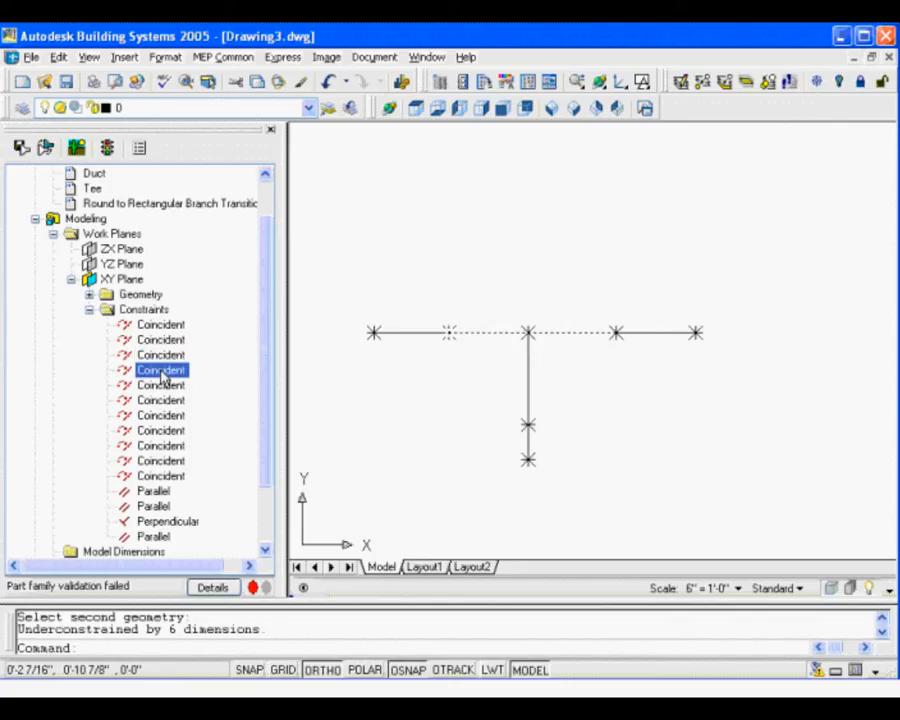
click(161, 386)
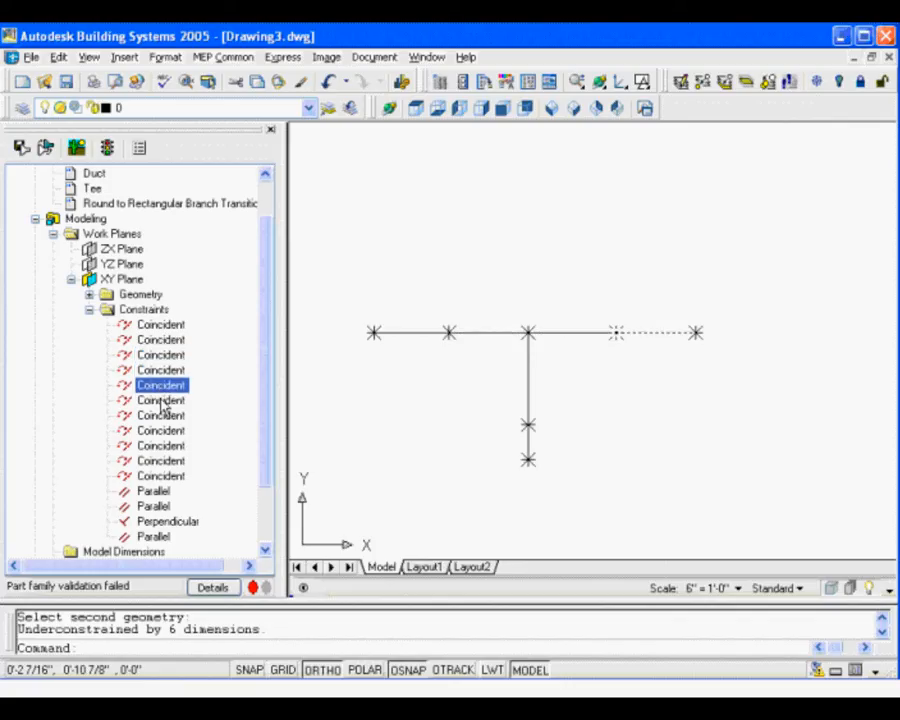
click(163, 401)
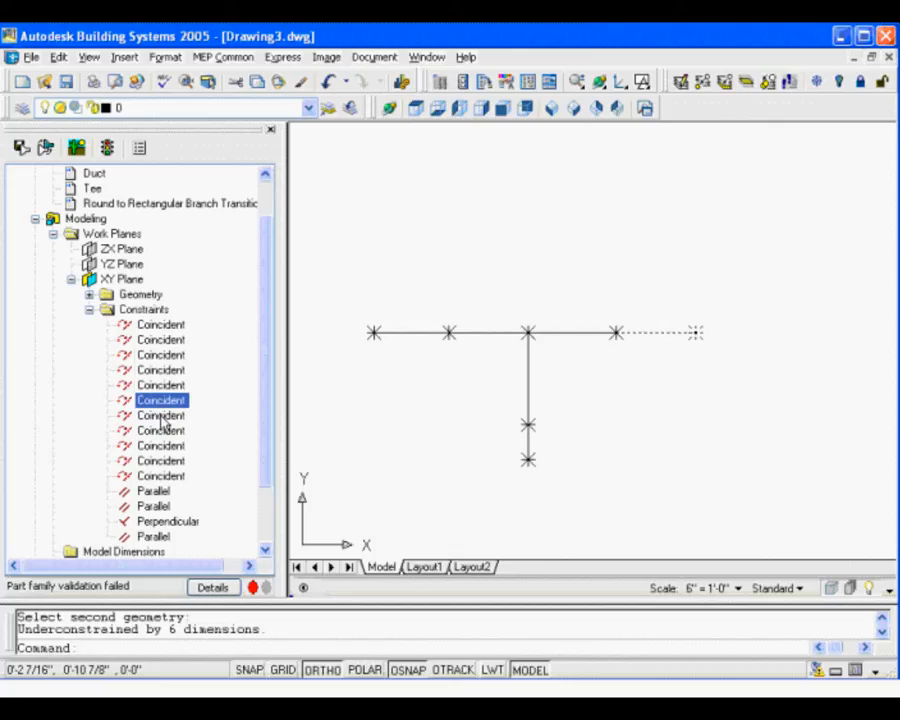
click(163, 416)
click(166, 431)
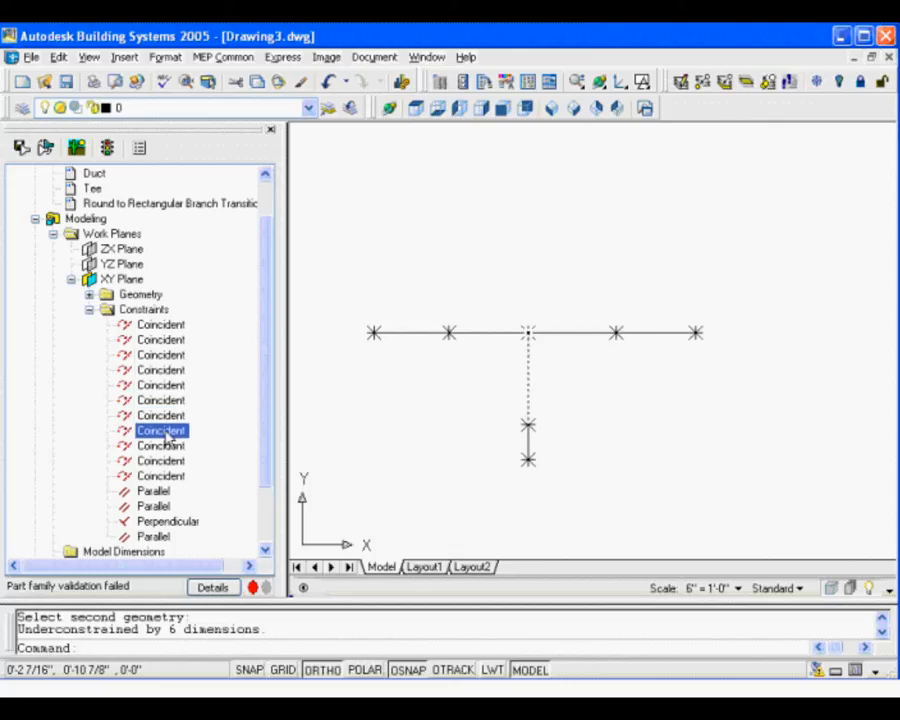
click(167, 447)
click(171, 462)
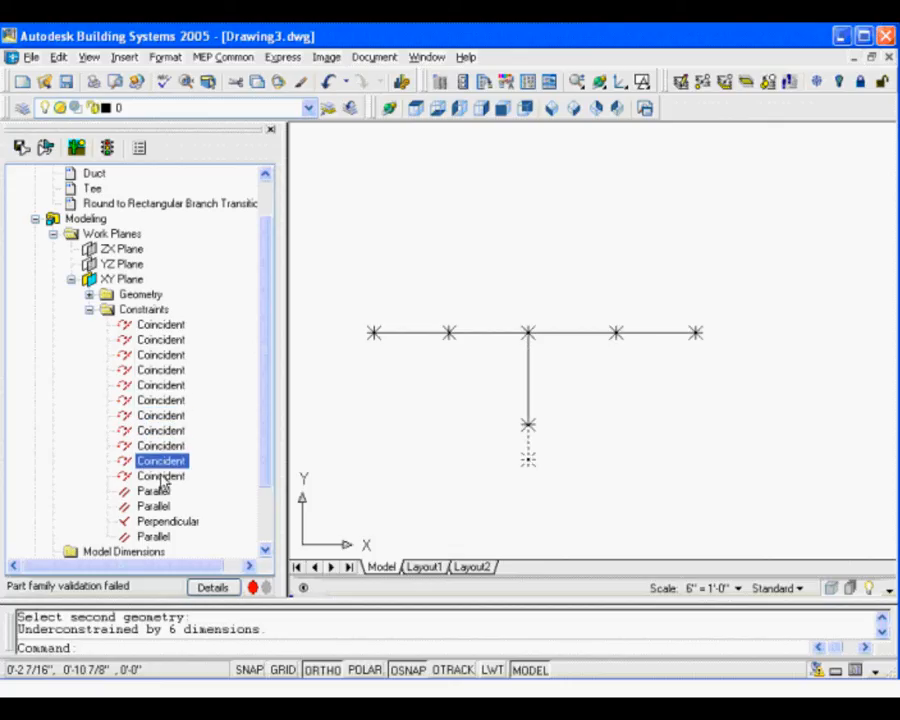
click(90, 311)
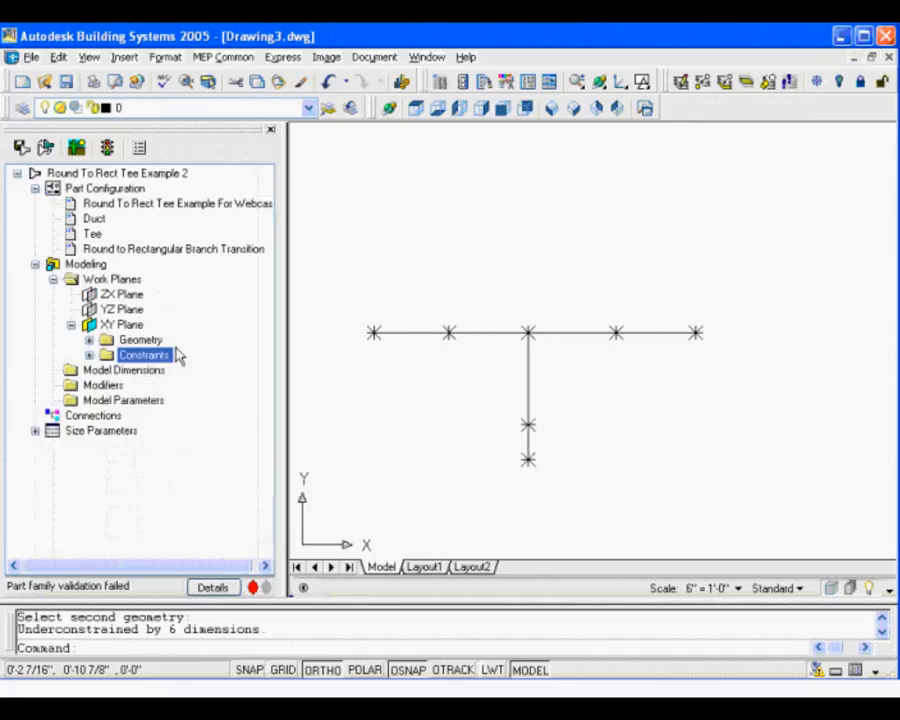
Review the full list of XY plane constraints again, highlighting the geometry of several Coincident and Parallel entries.
click(89, 355)
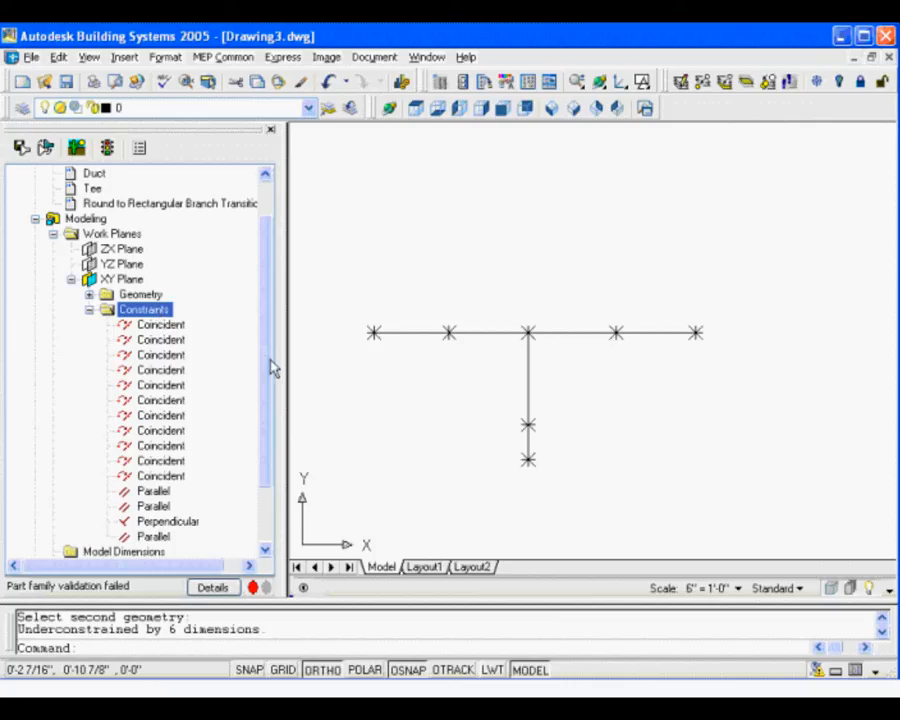
drag(270, 368, 275, 408)
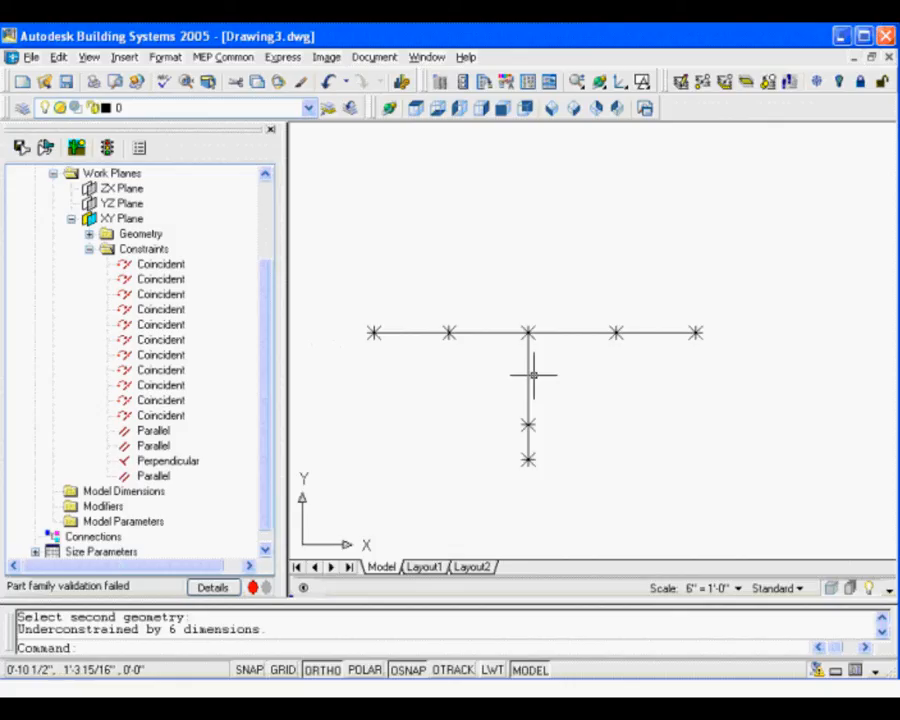
click(161, 281)
click(163, 294)
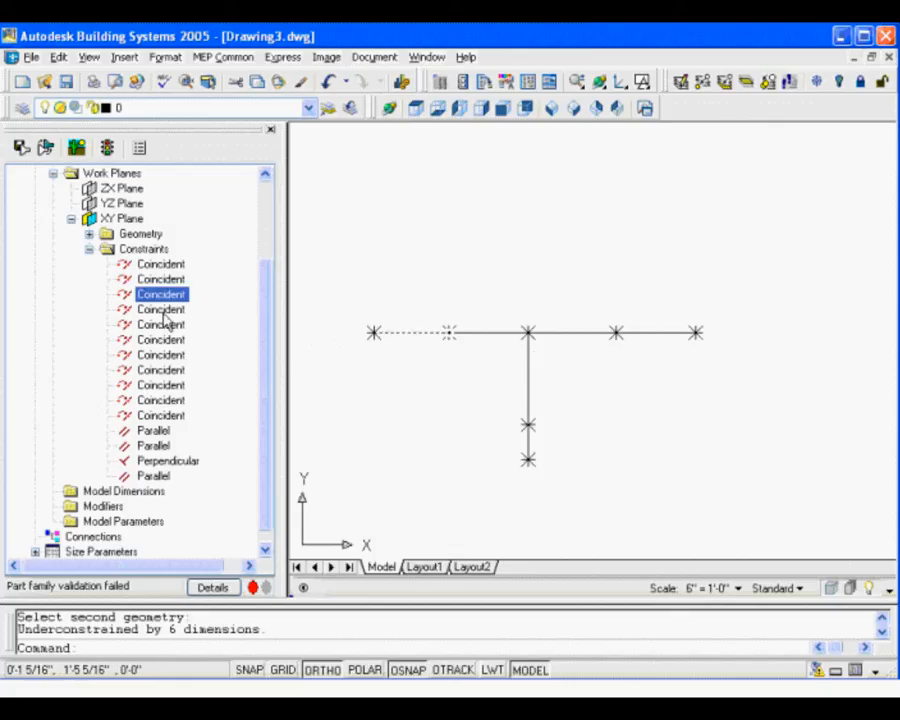
key(Down)
key(Down)
key(Down)
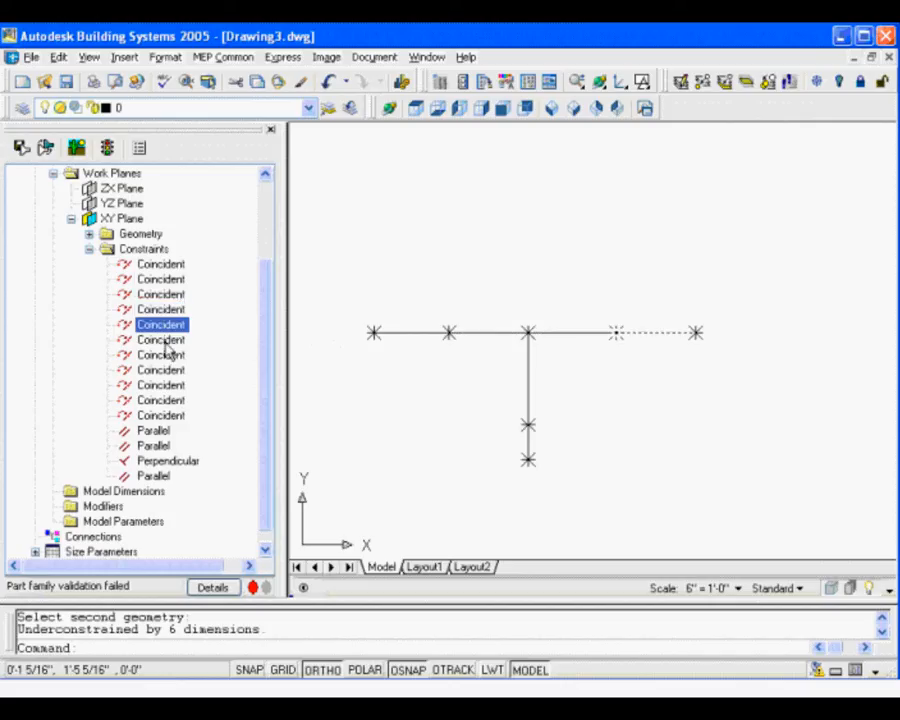
click(160, 384)
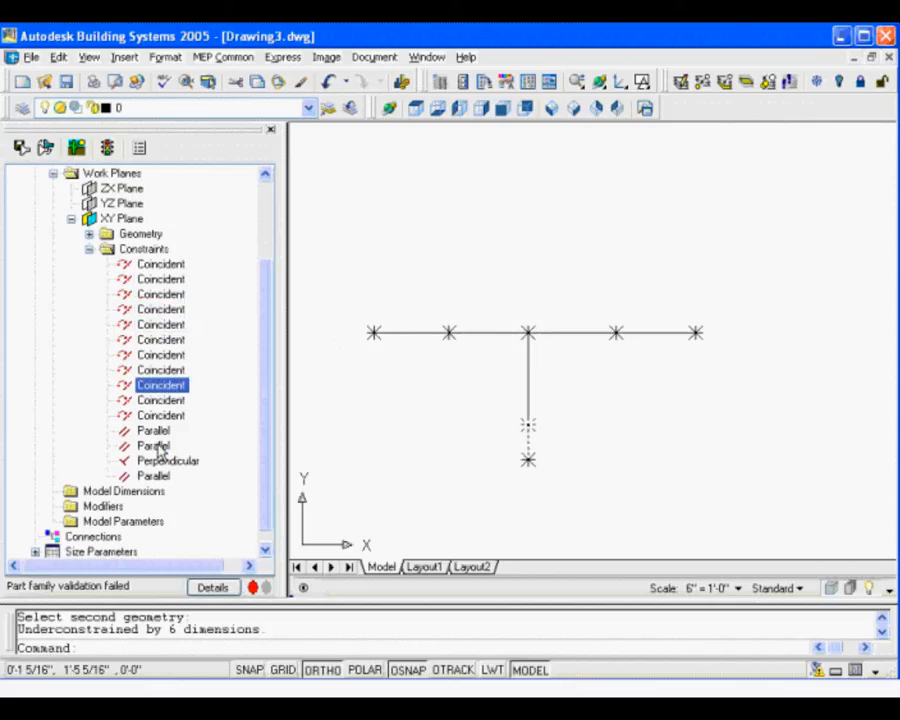
click(156, 446)
click(155, 430)
click(157, 399)
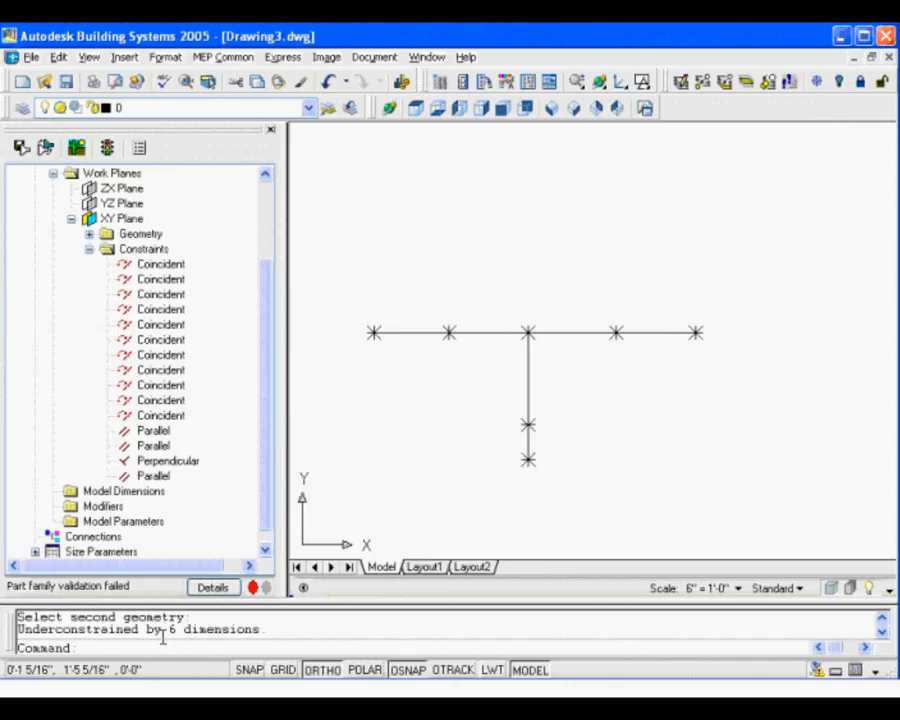
click(89, 250)
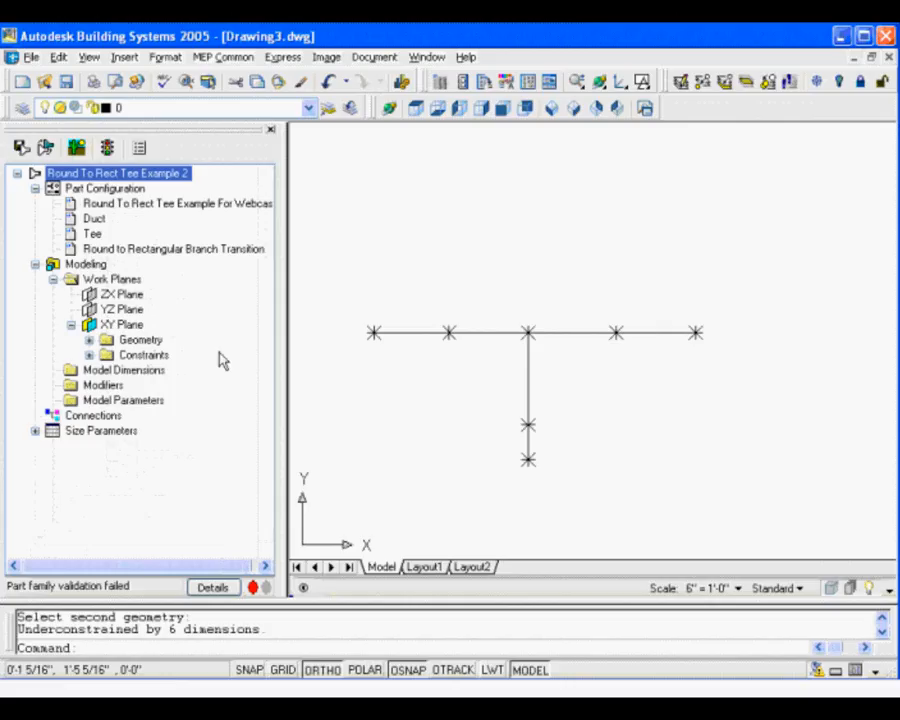
click(89, 356)
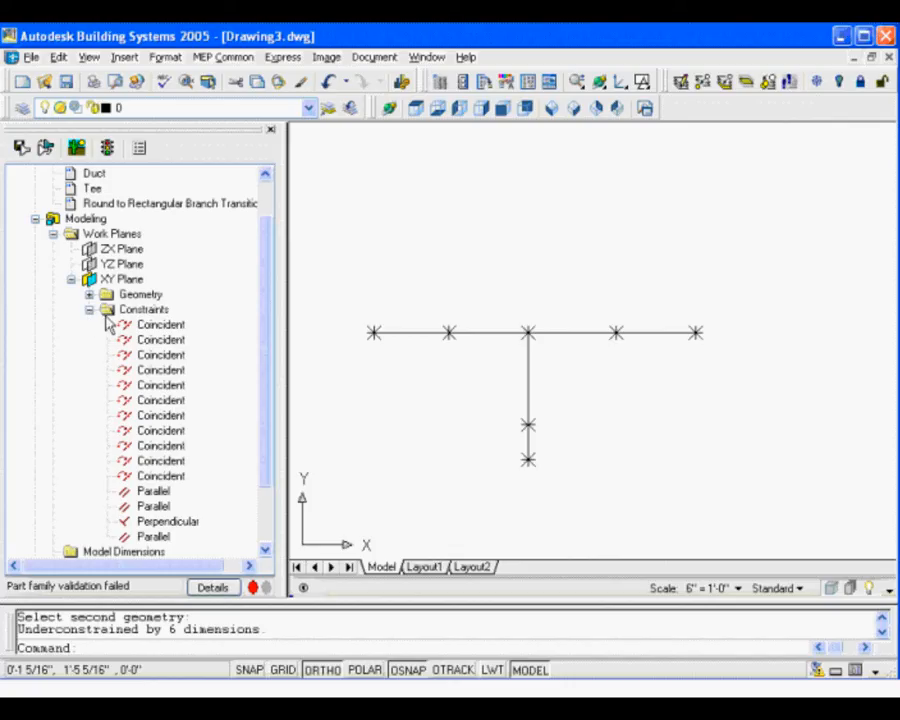
click(89, 310)
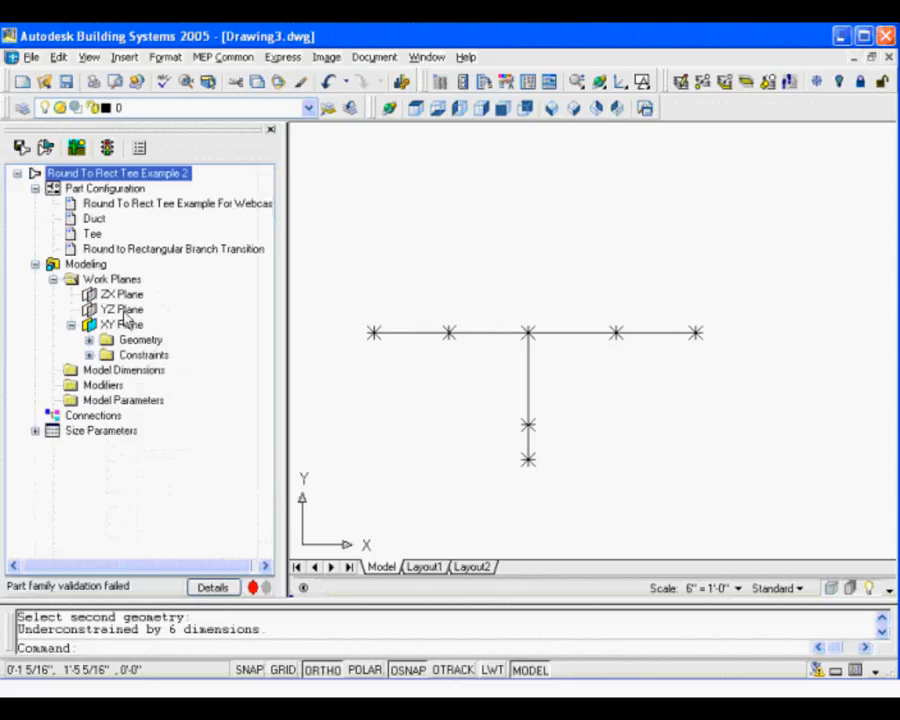
Add an Equal Distance constraint on the XY plane between the two inner horizontal segments, pairing each inner point with the tee's center point.
right_click(122, 326)
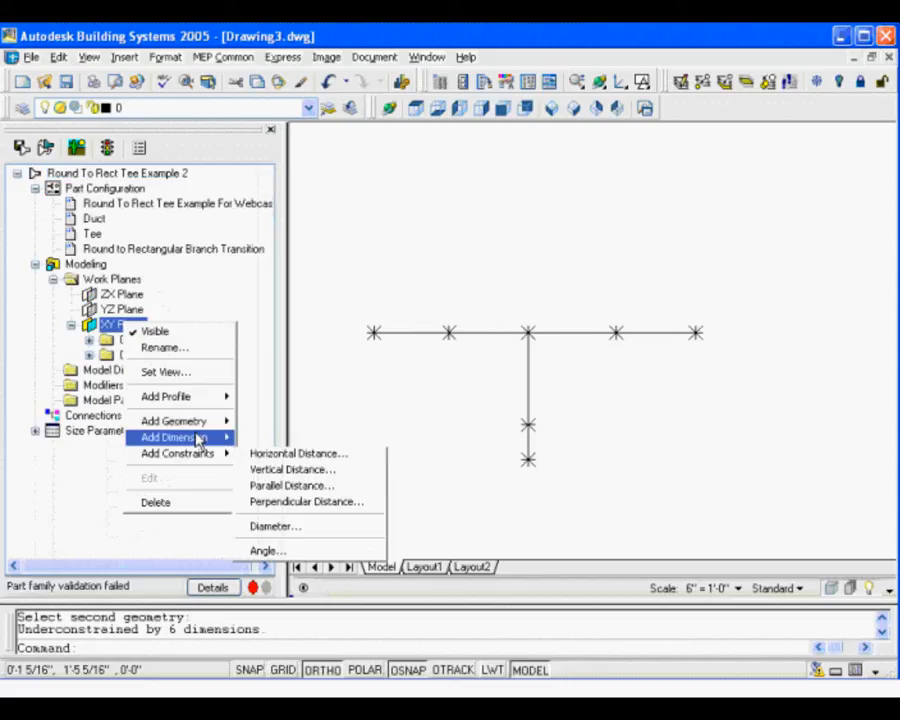
mouse_move(201, 457)
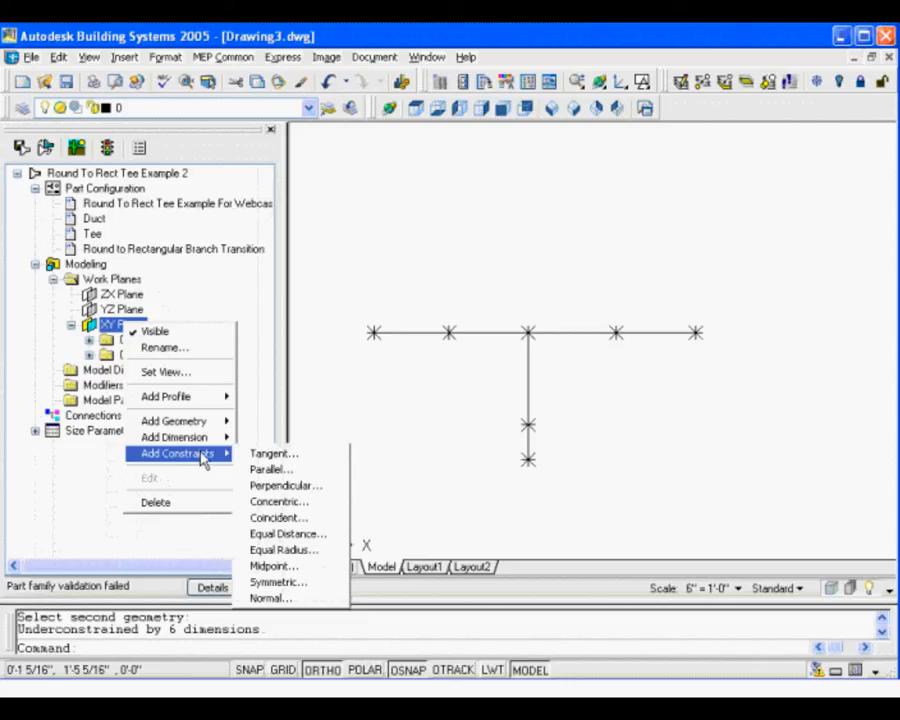
click(290, 534)
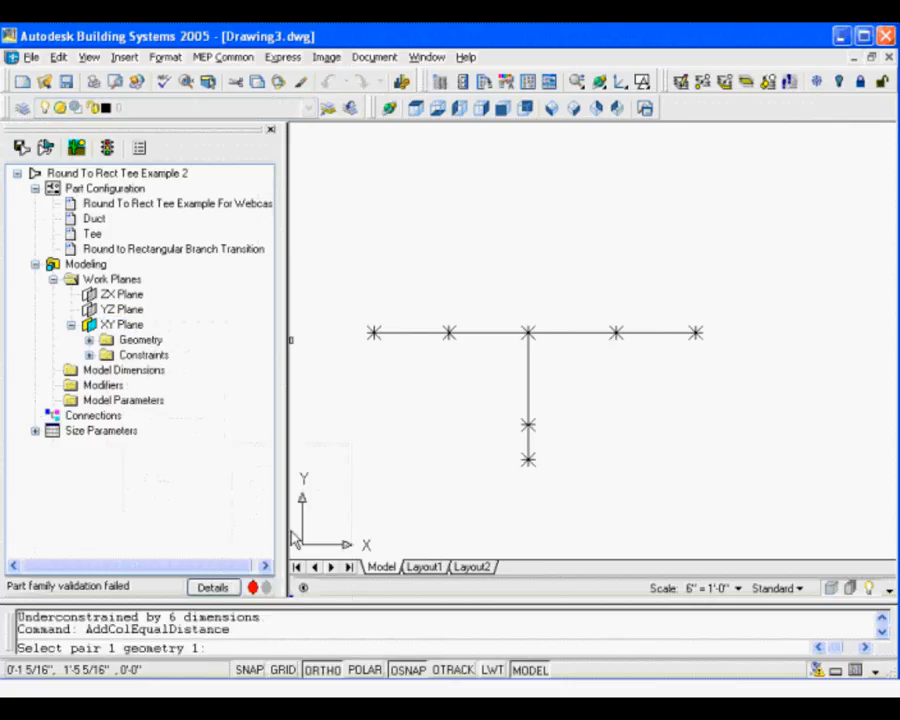
click(449, 331)
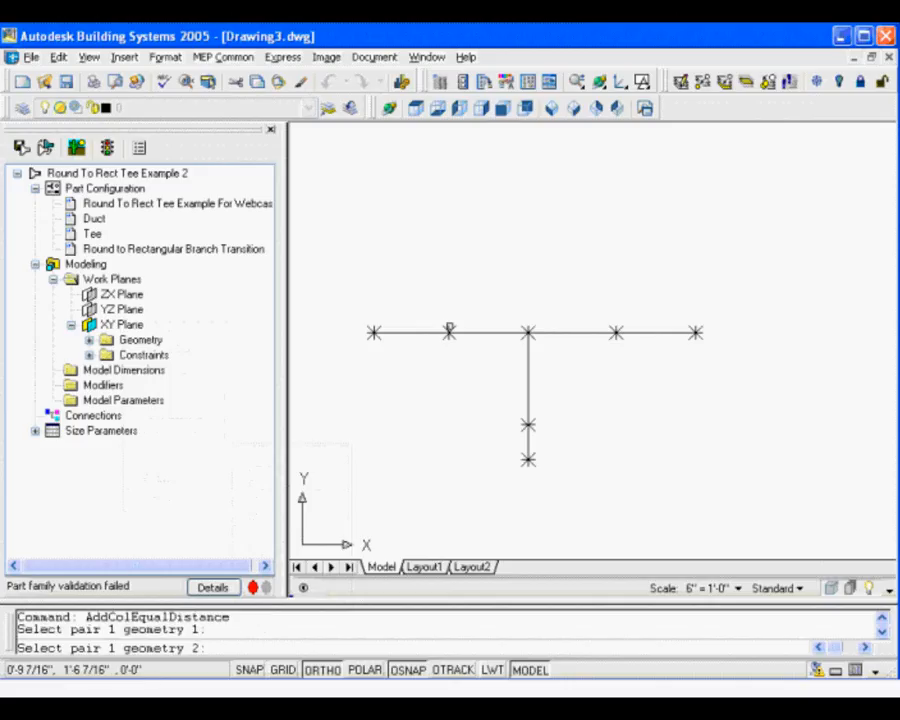
click(527, 329)
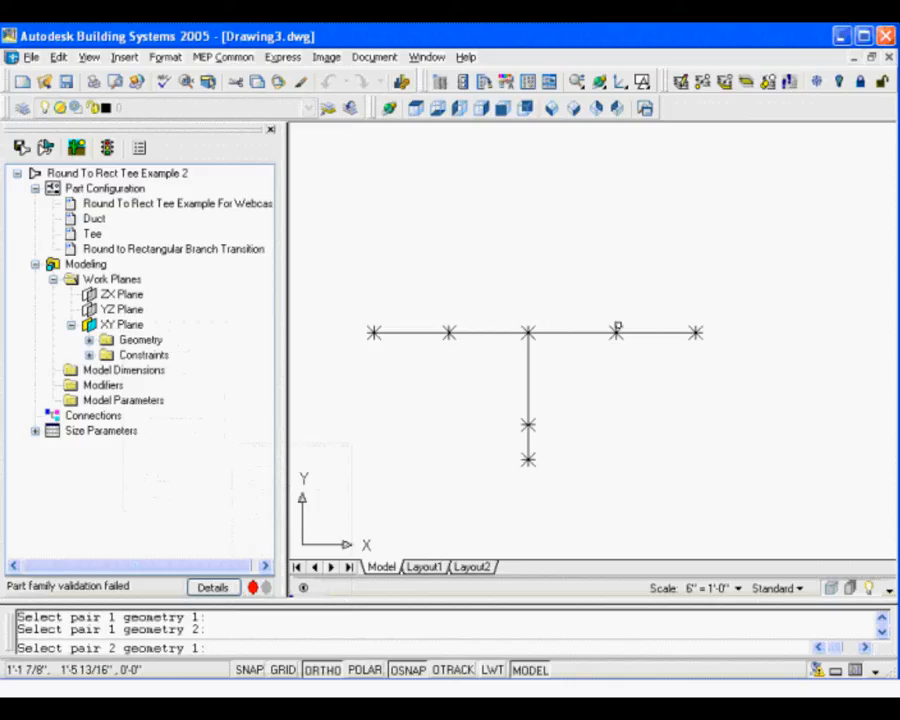
click(616, 330)
click(527, 330)
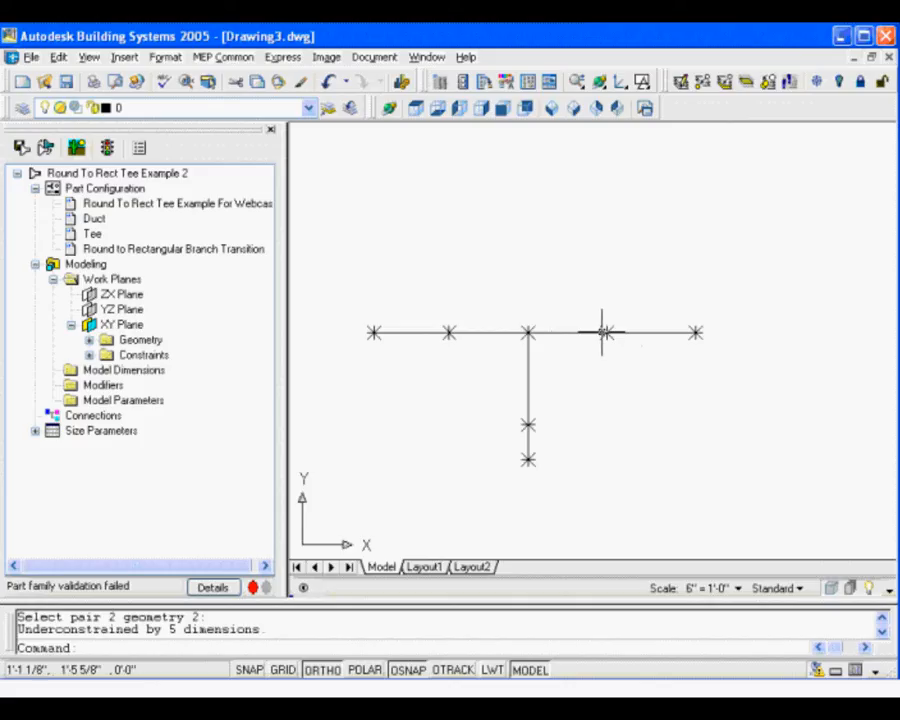
Add an Equal Distance constraint on the XY plane between the two outer horizontal segments, from each end point to its neighboring inner point.
right_click(128, 324)
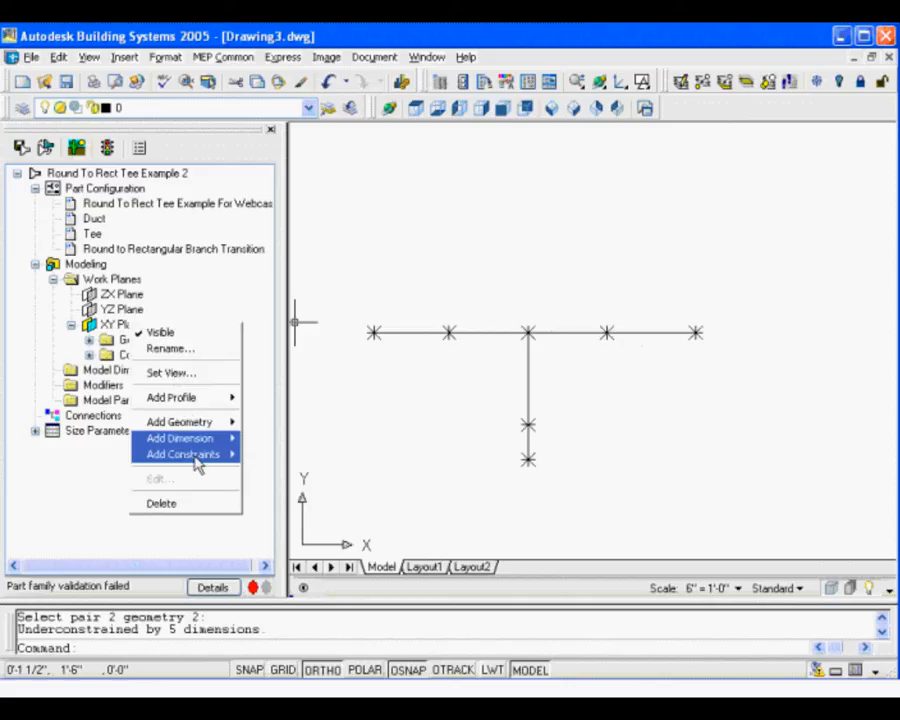
click(292, 535)
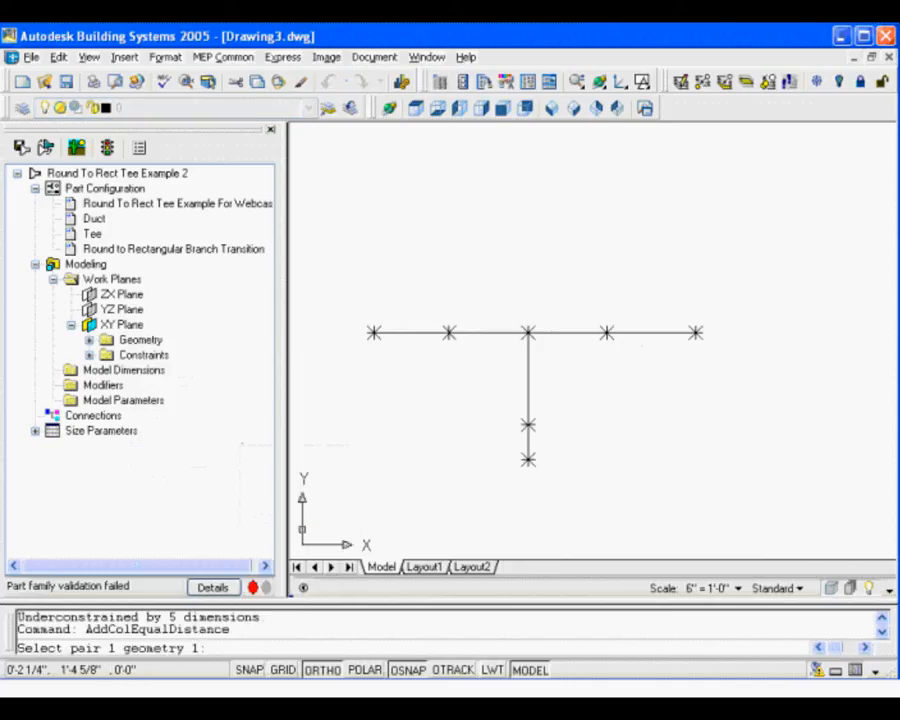
click(373, 330)
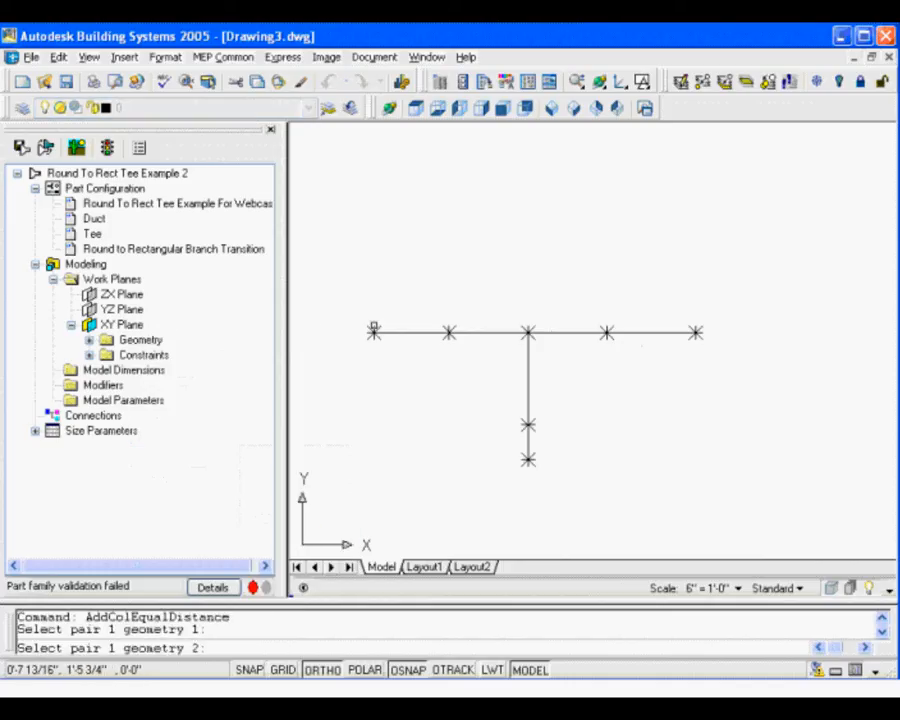
click(449, 330)
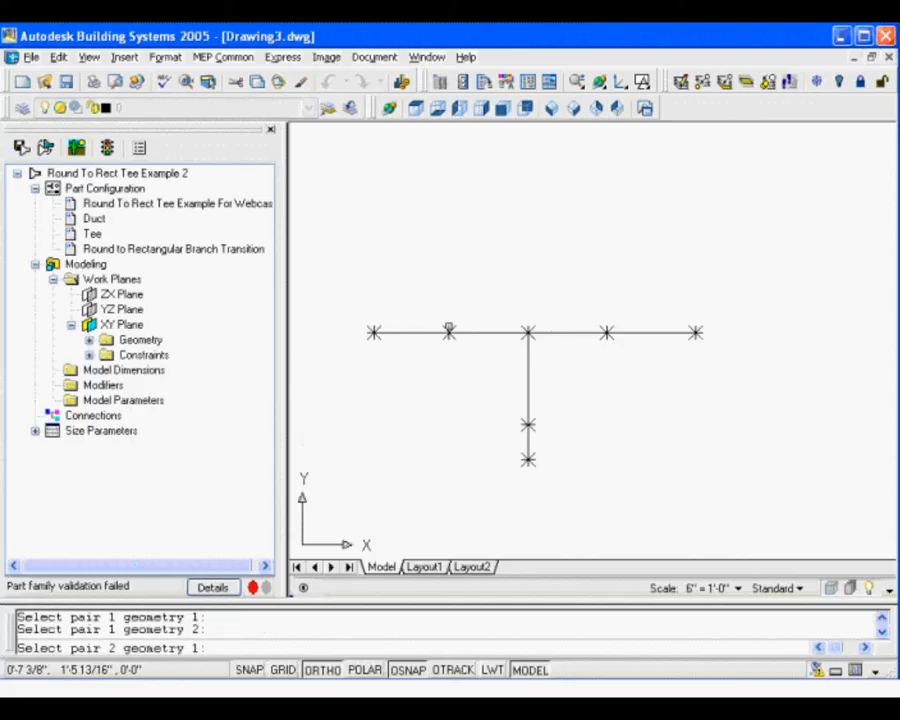
click(606, 330)
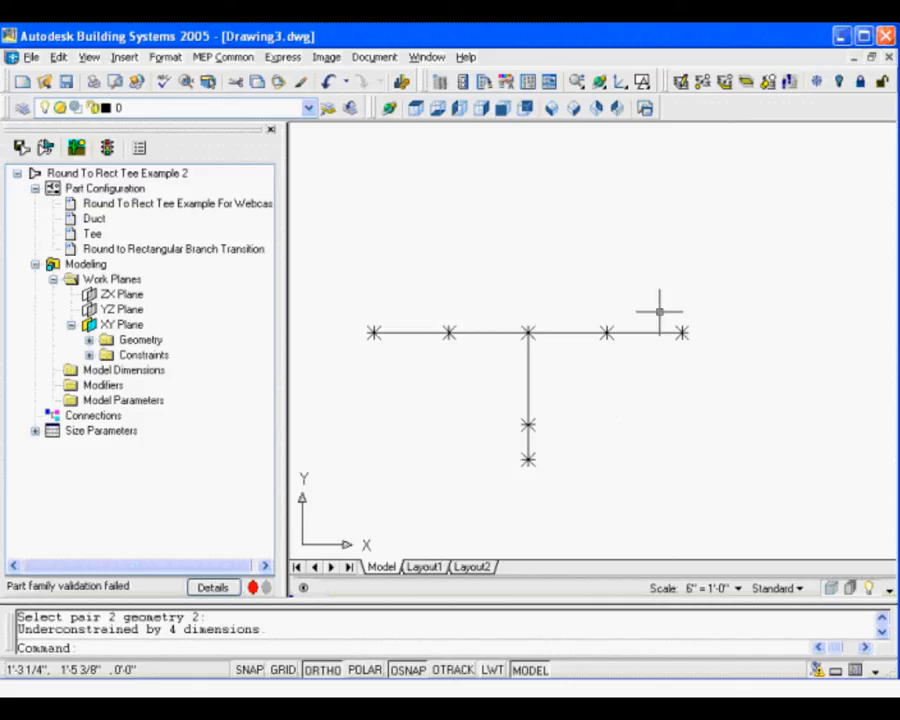
Add an Equal Distance constraint on the XY plane between the left outer horizontal segment and the lower segment of the vertical branch.
right_click(122, 324)
mouse_move(190, 456)
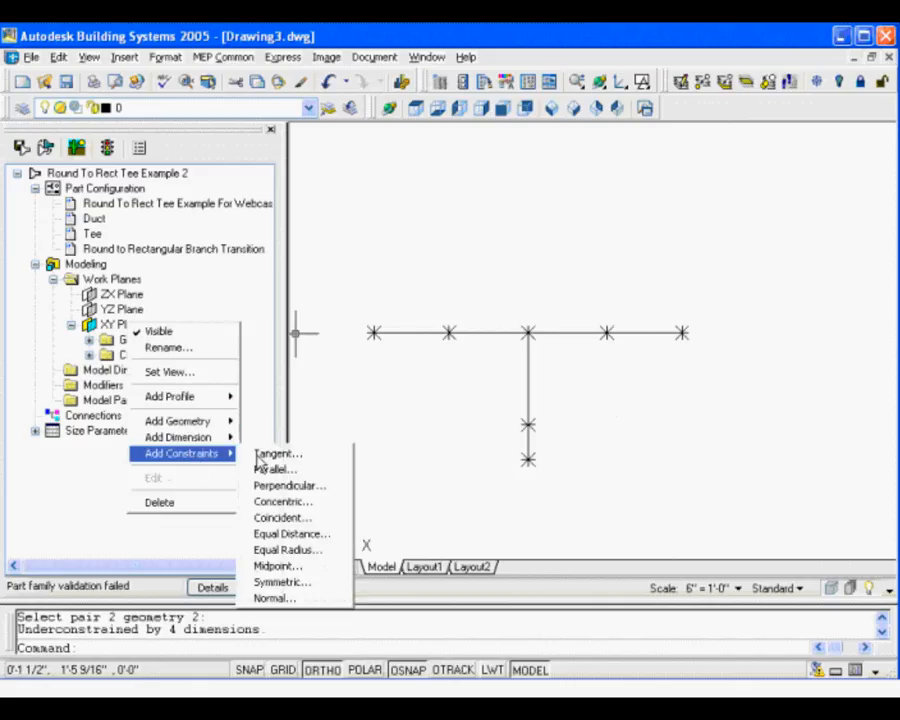
click(292, 534)
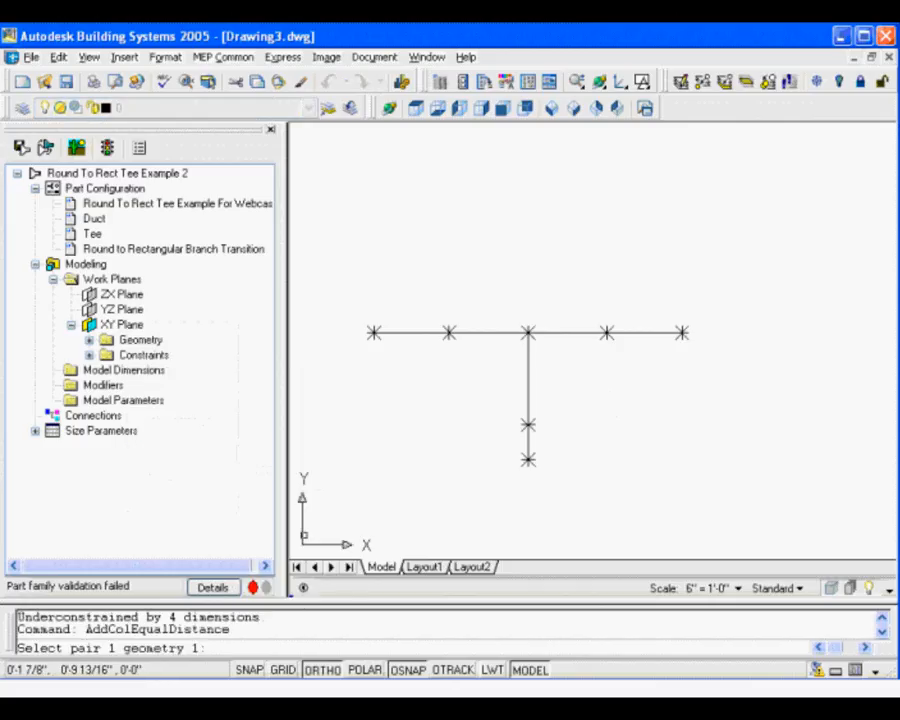
click(374, 328)
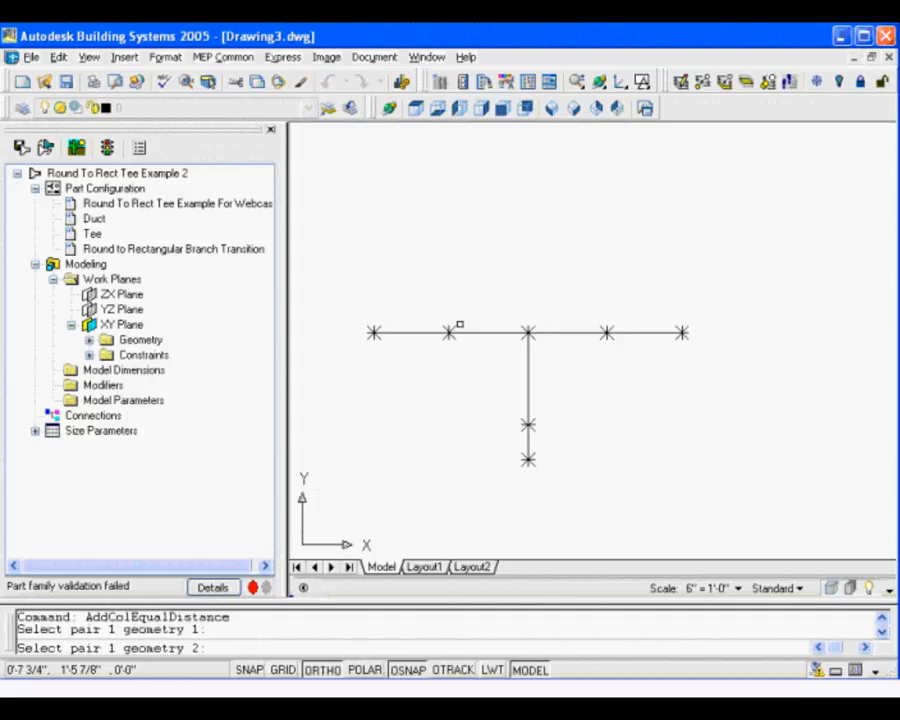
click(459, 325)
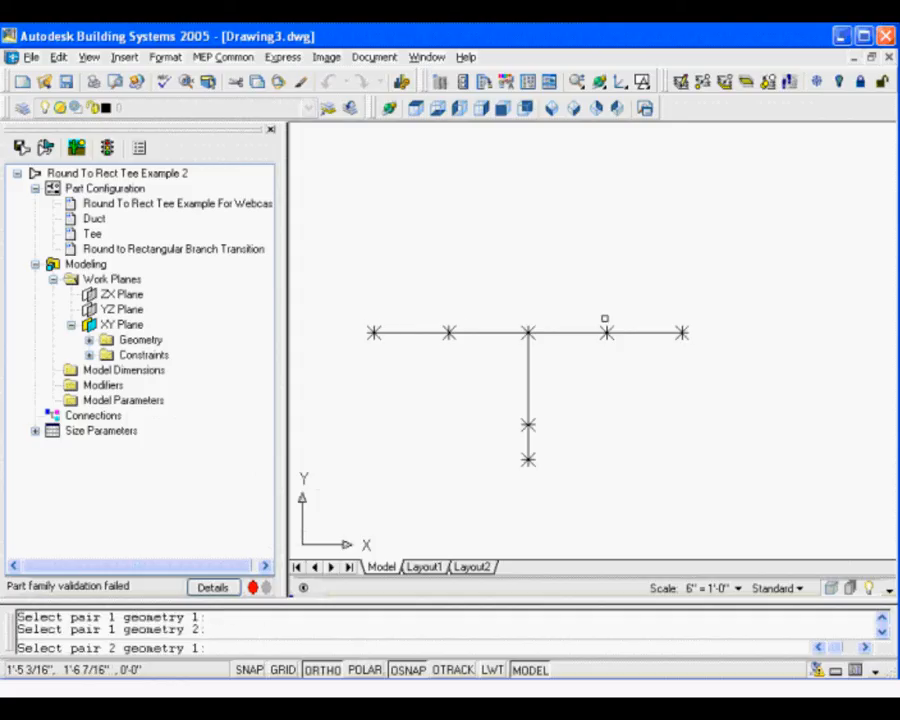
click(532, 425)
click(529, 459)
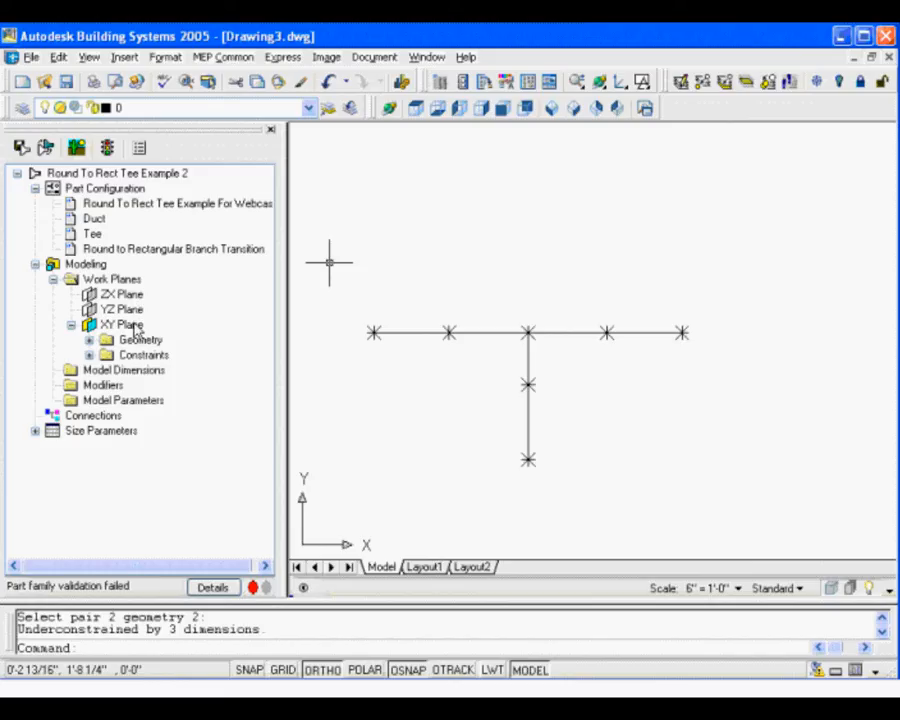
Add a circular profile to the XY plane, placed freehand above the left half of the tee's horizontal centerline.
right_click(136, 330)
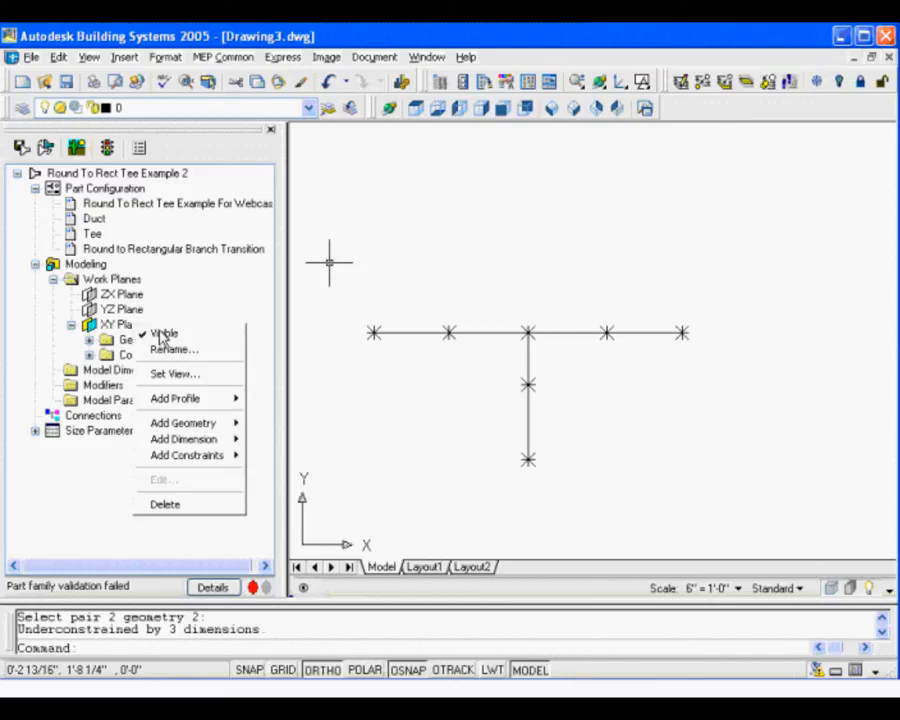
mouse_move(193, 410)
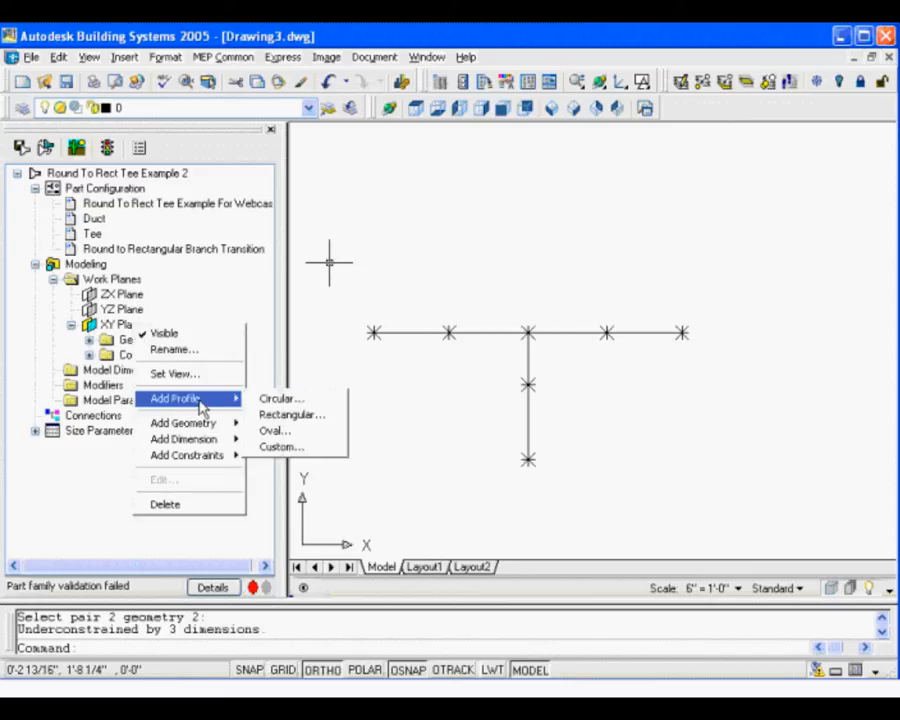
click(318, 401)
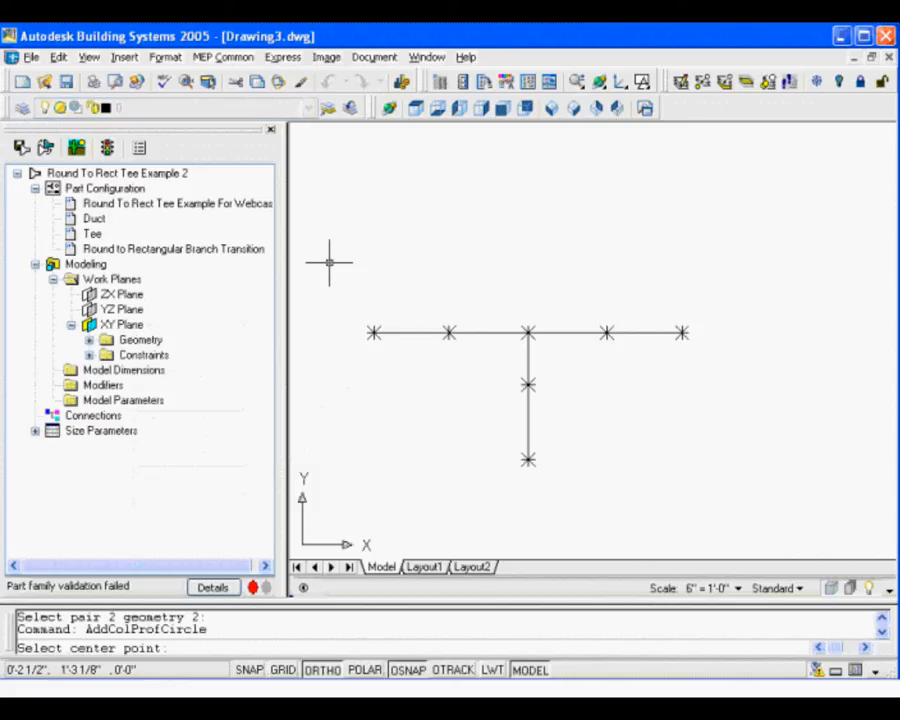
click(329, 263)
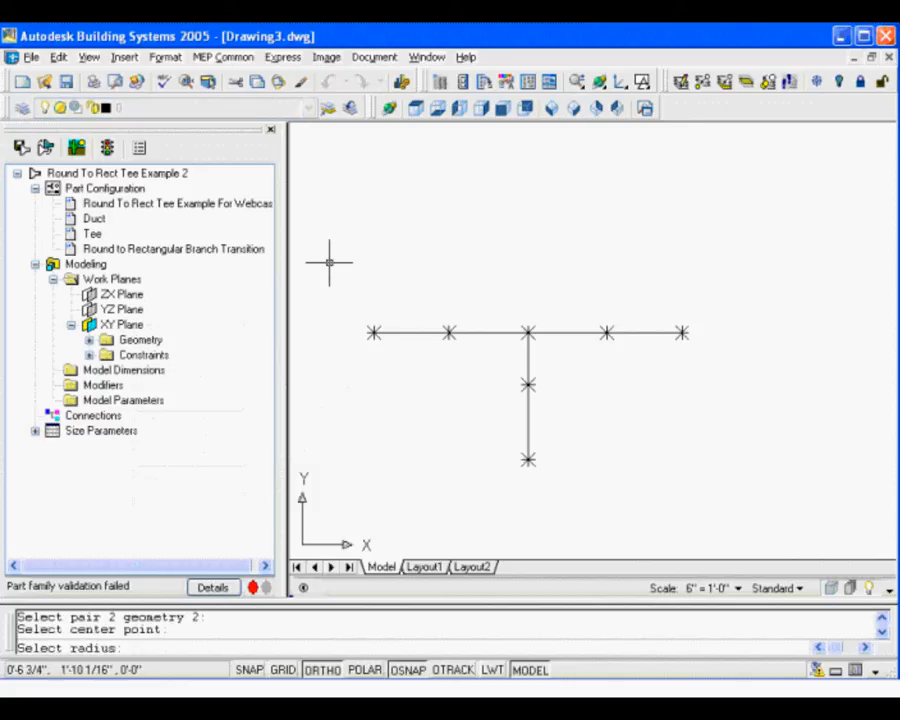
click(455, 196)
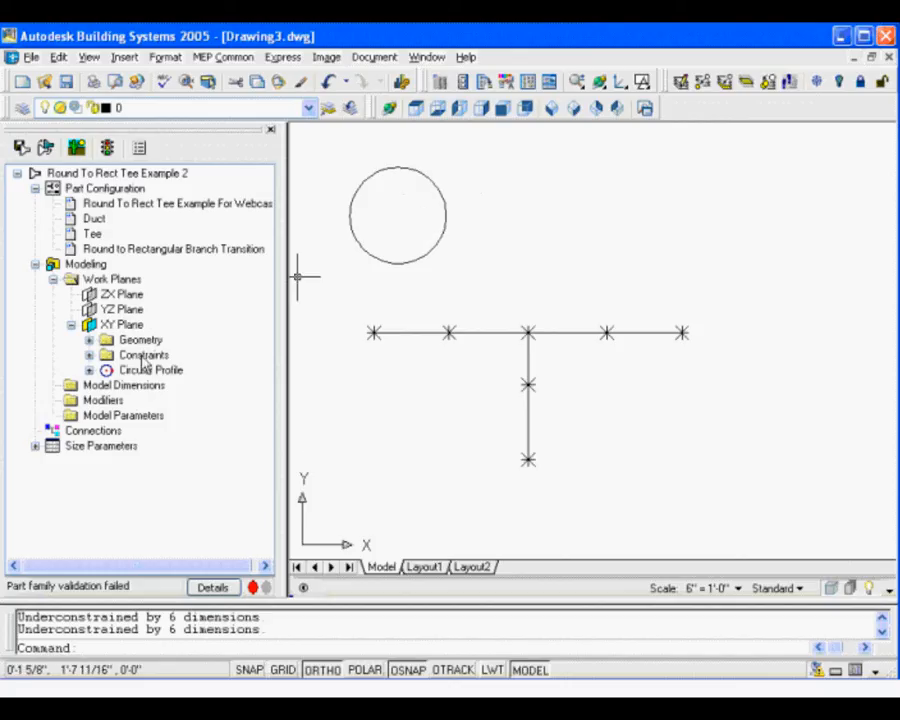
Add a rectangular profile to the XY plane, placed freehand beside the circle and above the right half of the horizontal centerline.
right_click(132, 325)
mouse_move(173, 447)
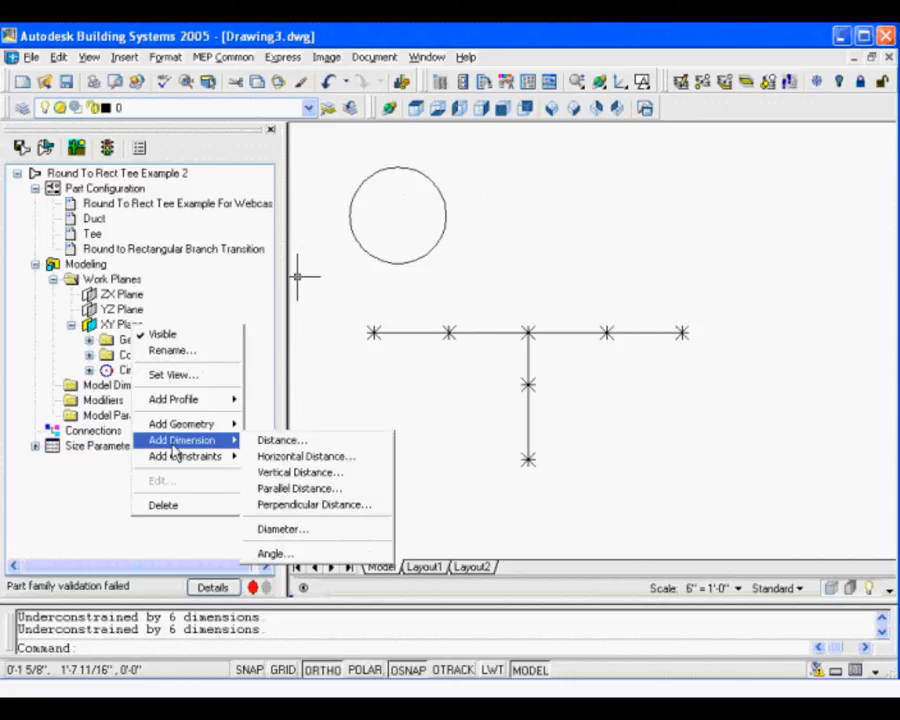
mouse_move(238, 404)
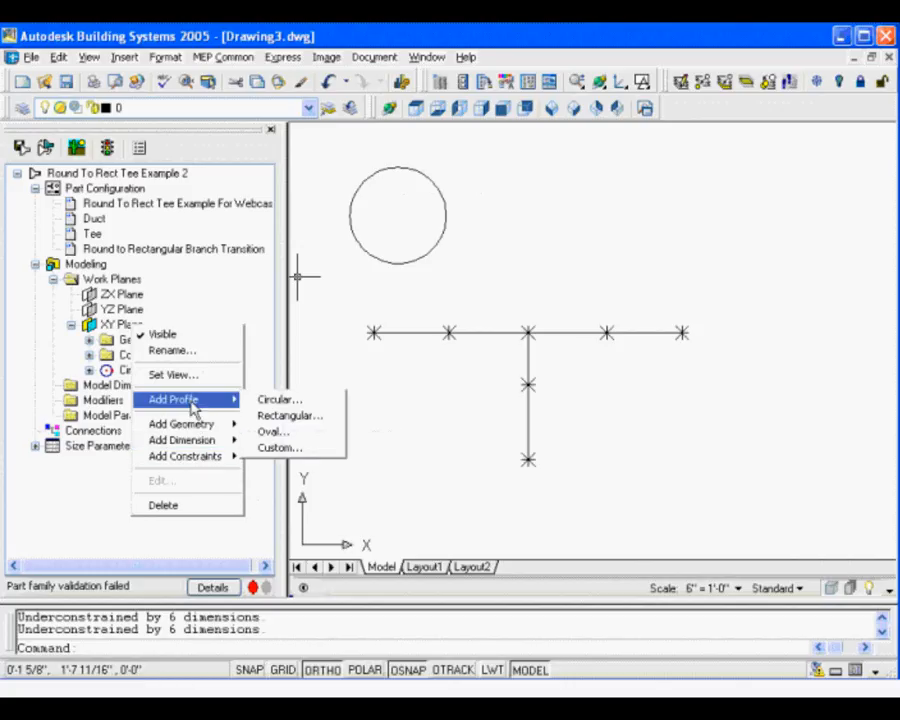
click(270, 415)
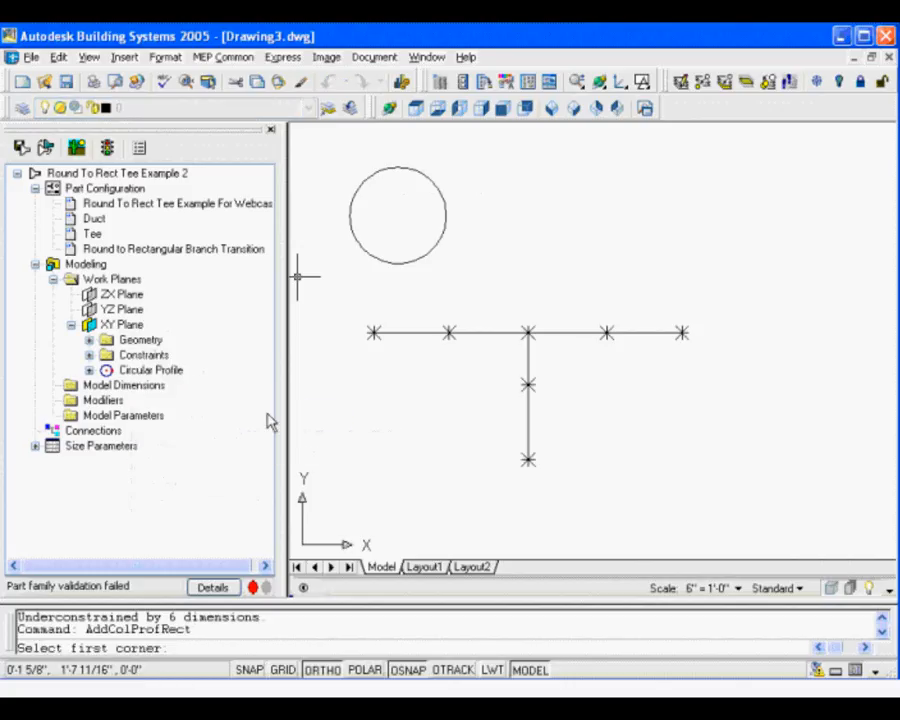
click(512, 177)
click(635, 258)
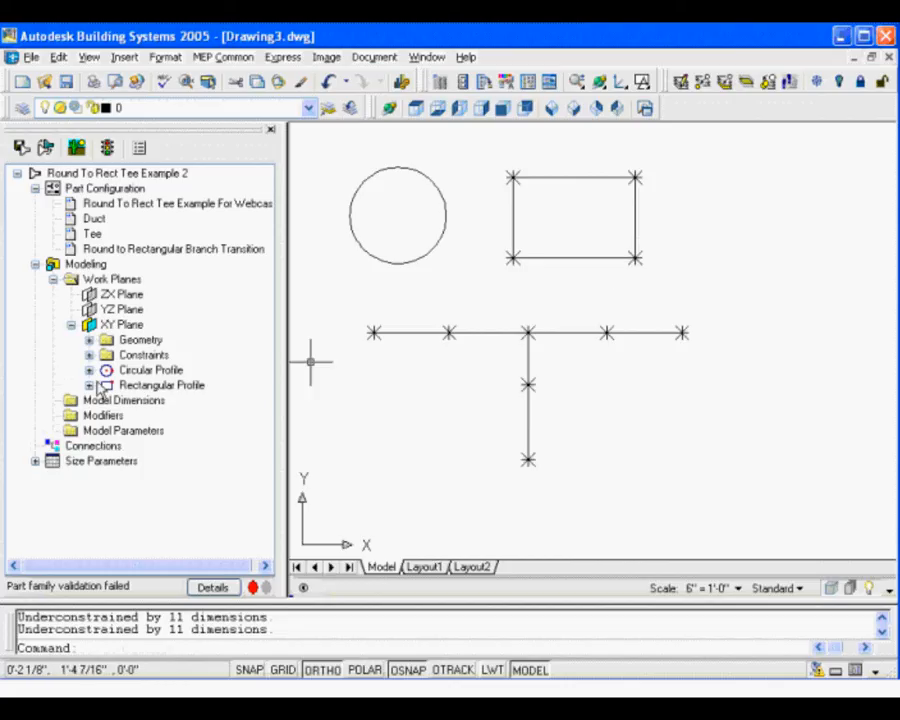
Examine the rectangular profile's points and lines and the circular profile's circle, highlighting each element in the sketch.
click(89, 385)
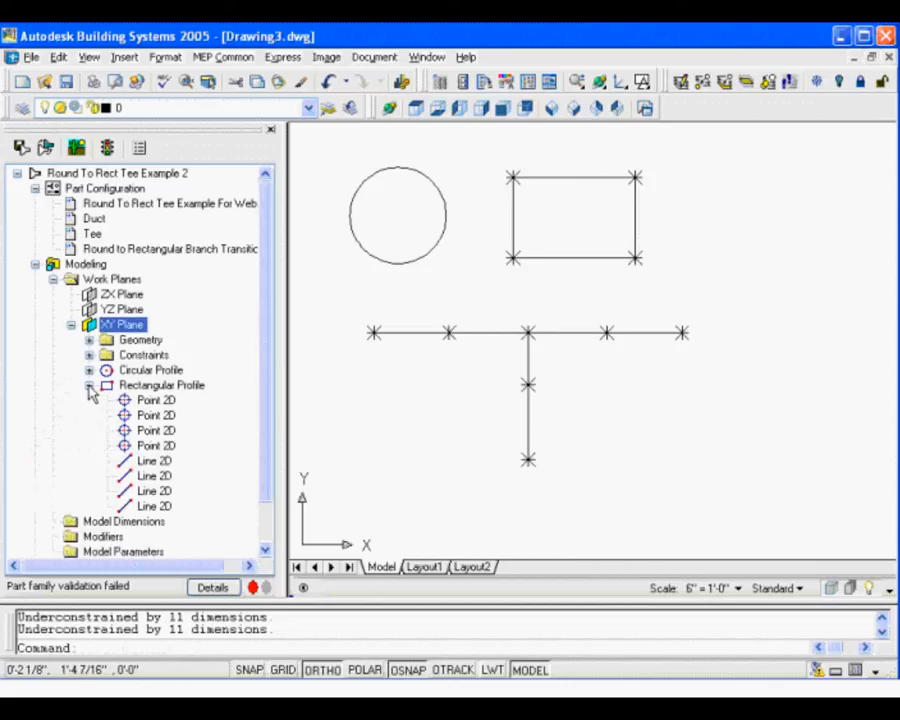
click(165, 400)
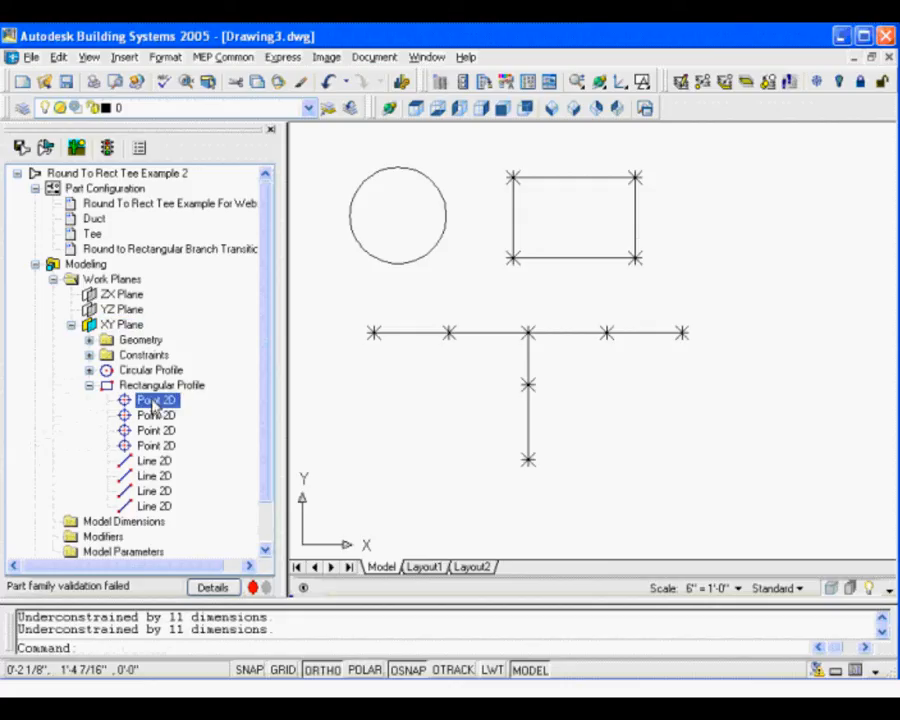
click(158, 415)
click(152, 430)
click(155, 446)
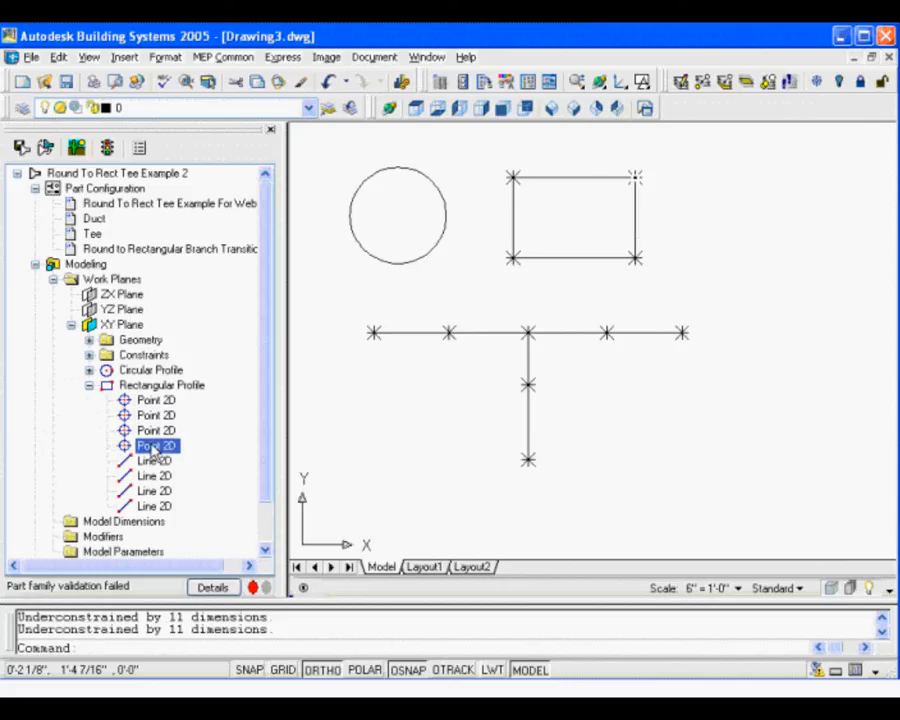
click(153, 461)
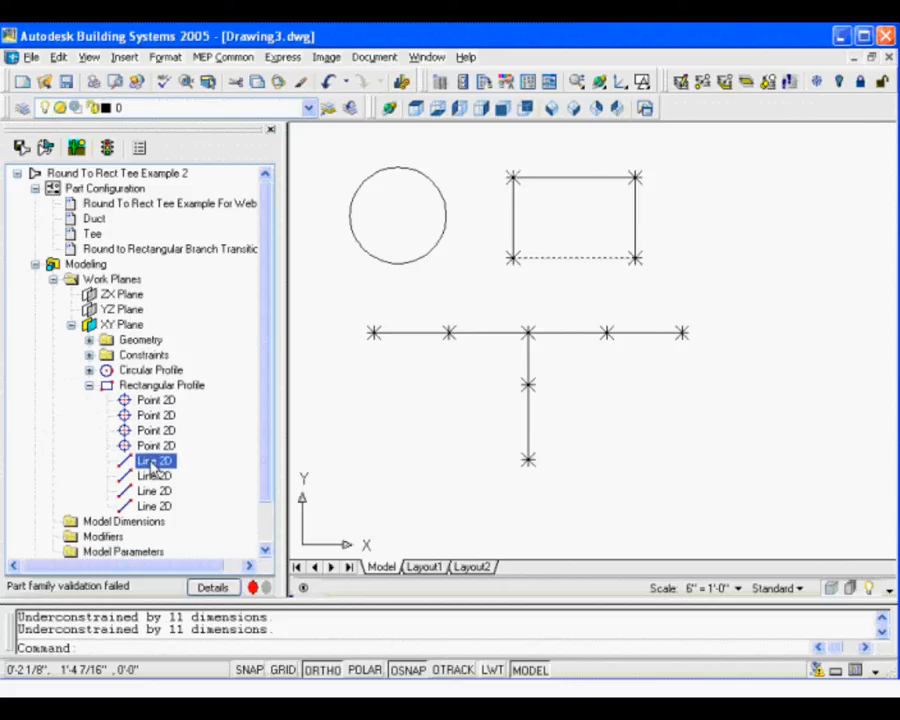
click(153, 476)
click(153, 491)
click(153, 507)
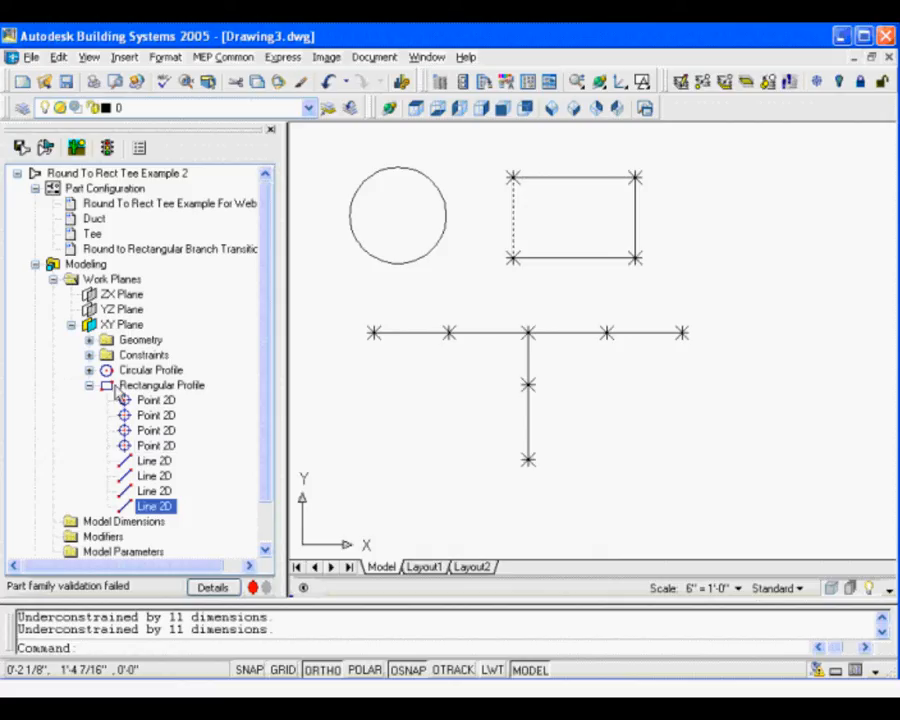
click(89, 370)
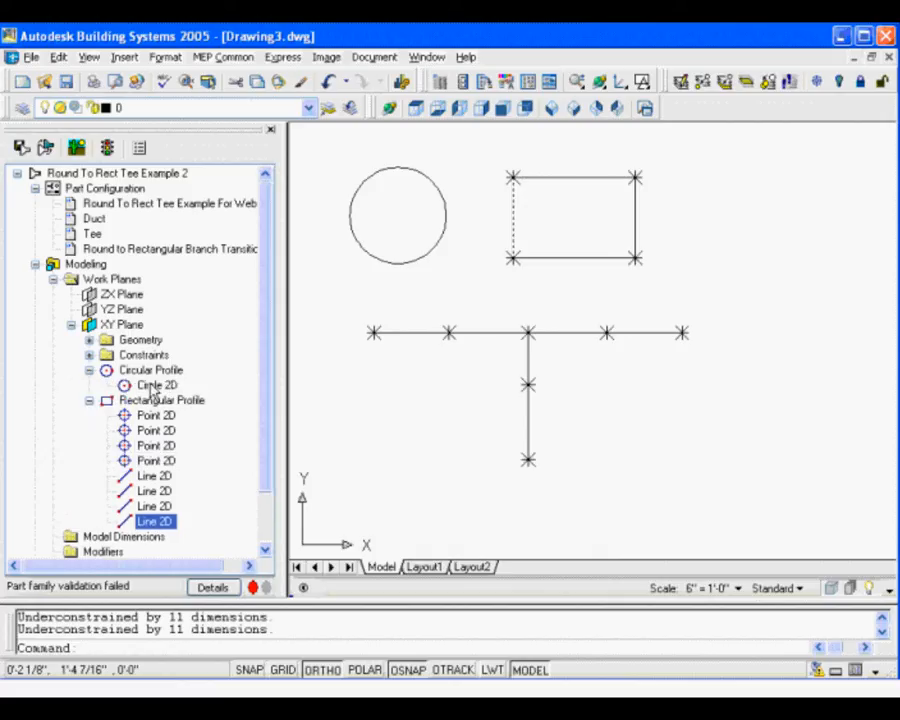
click(154, 388)
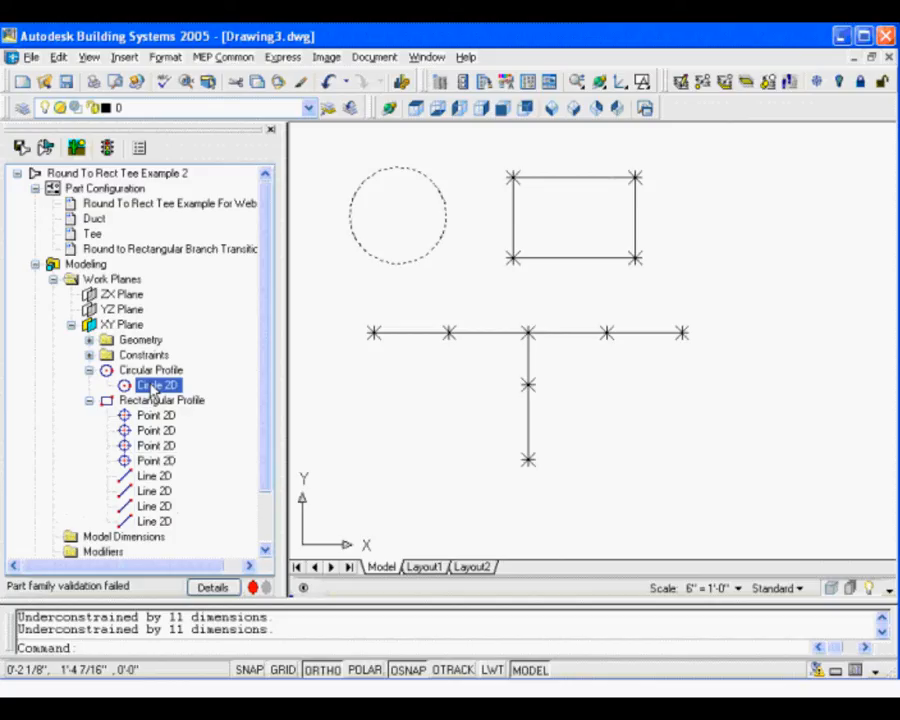
click(89, 370)
click(89, 385)
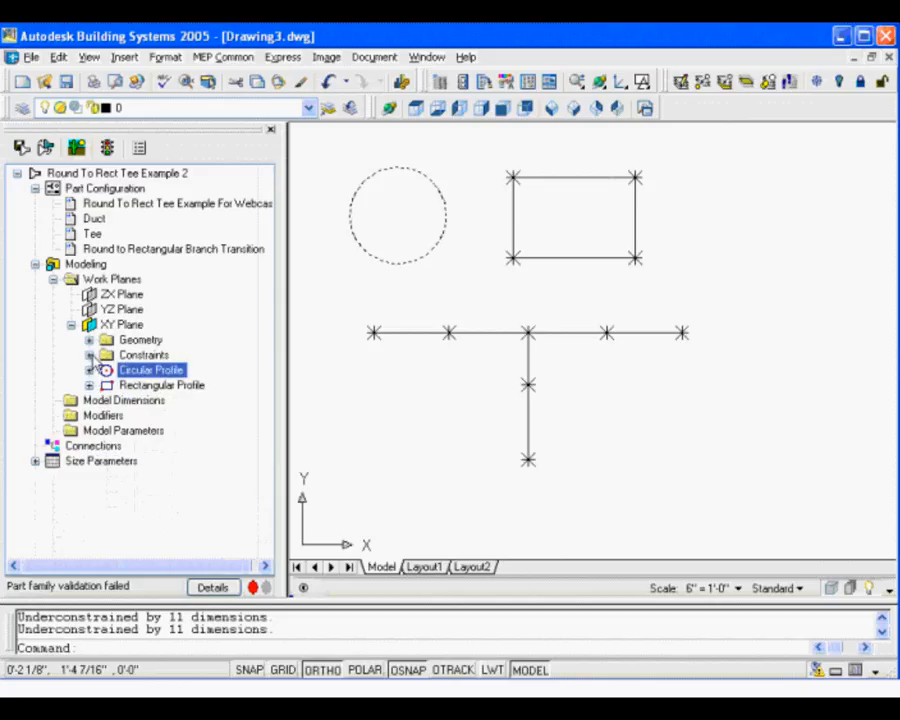
Examine the rectangular profile's Coincident and Perpendicular constraints on the XY plane, highlighting the points and lines each one links.
click(89, 355)
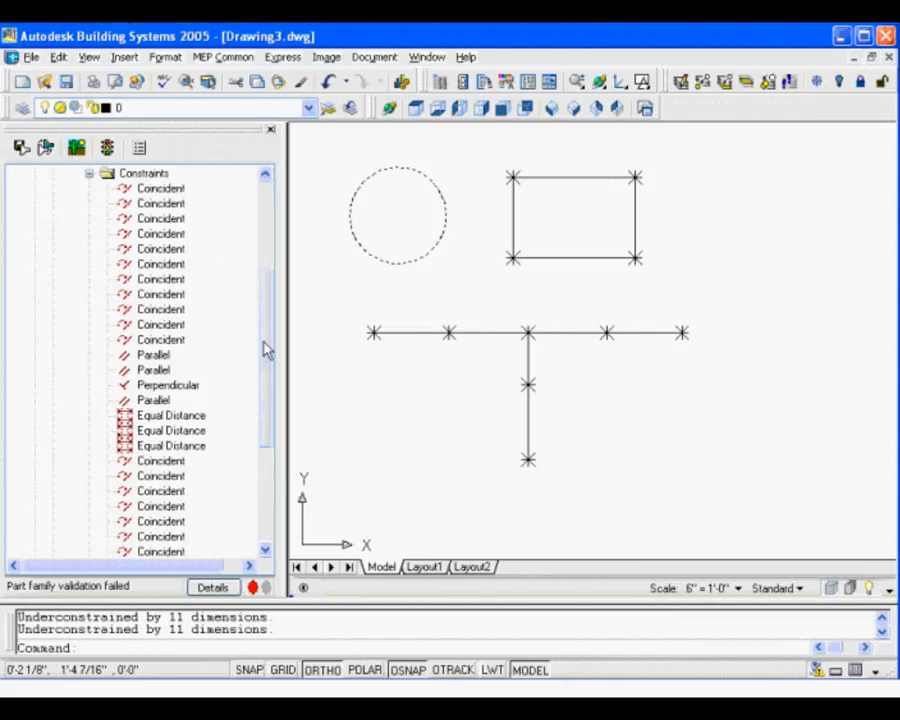
drag(266, 348, 282, 411)
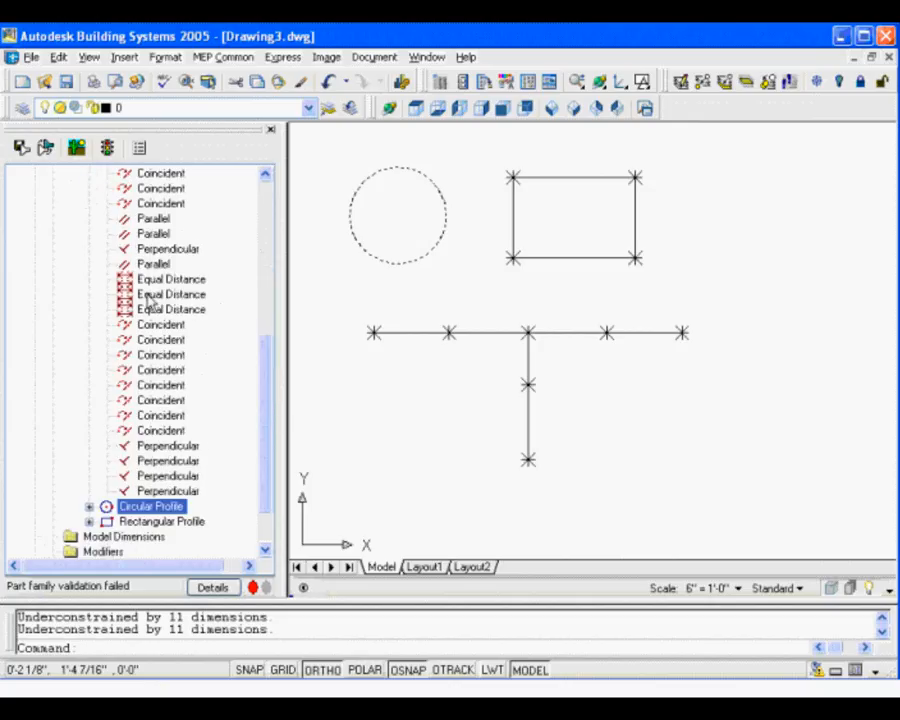
click(155, 340)
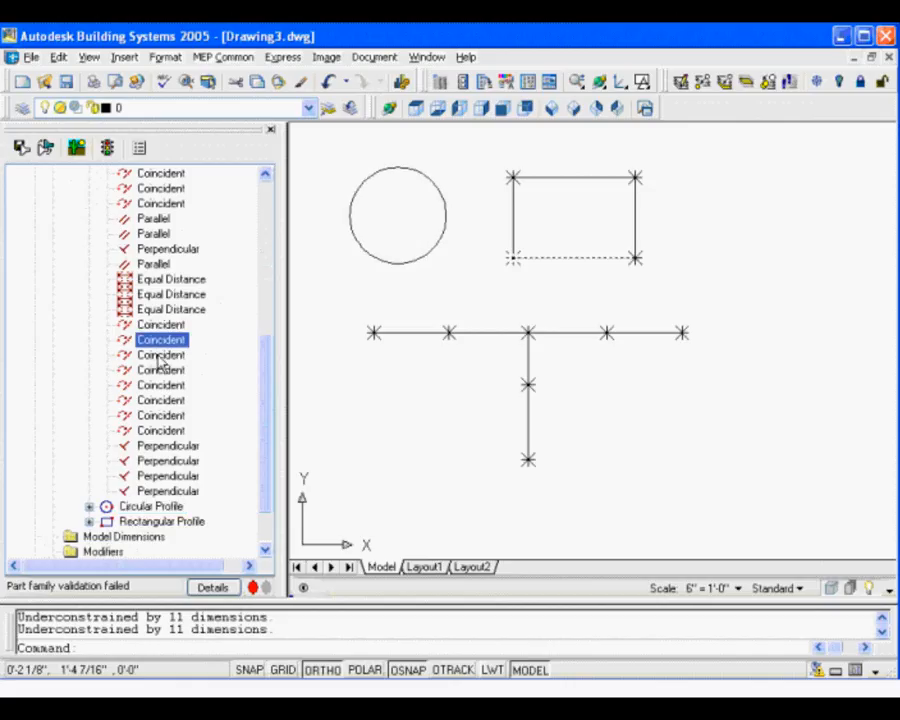
click(158, 357)
click(160, 370)
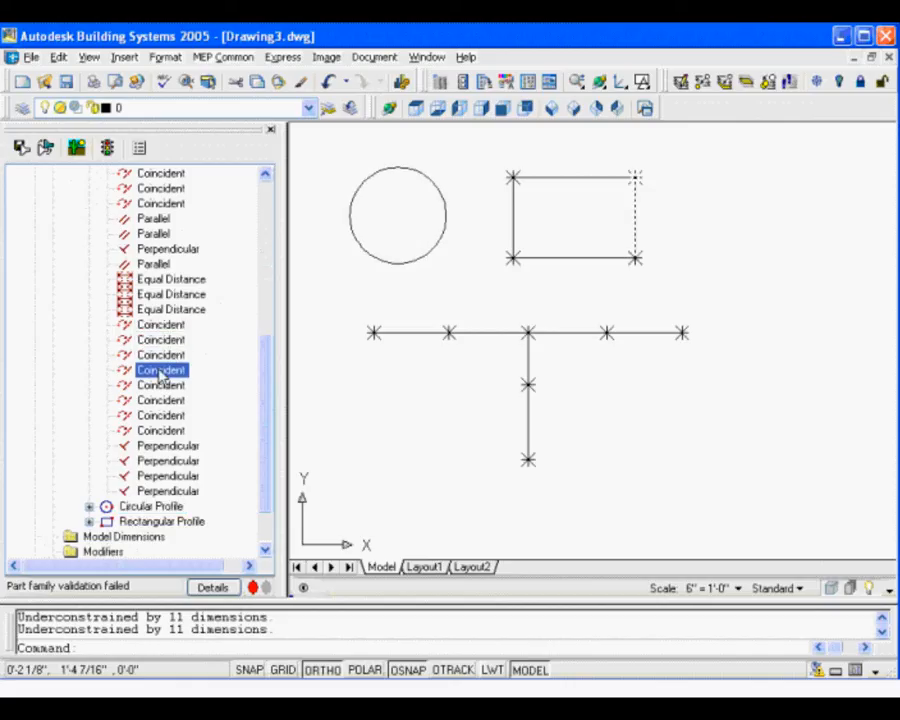
click(160, 386)
click(160, 401)
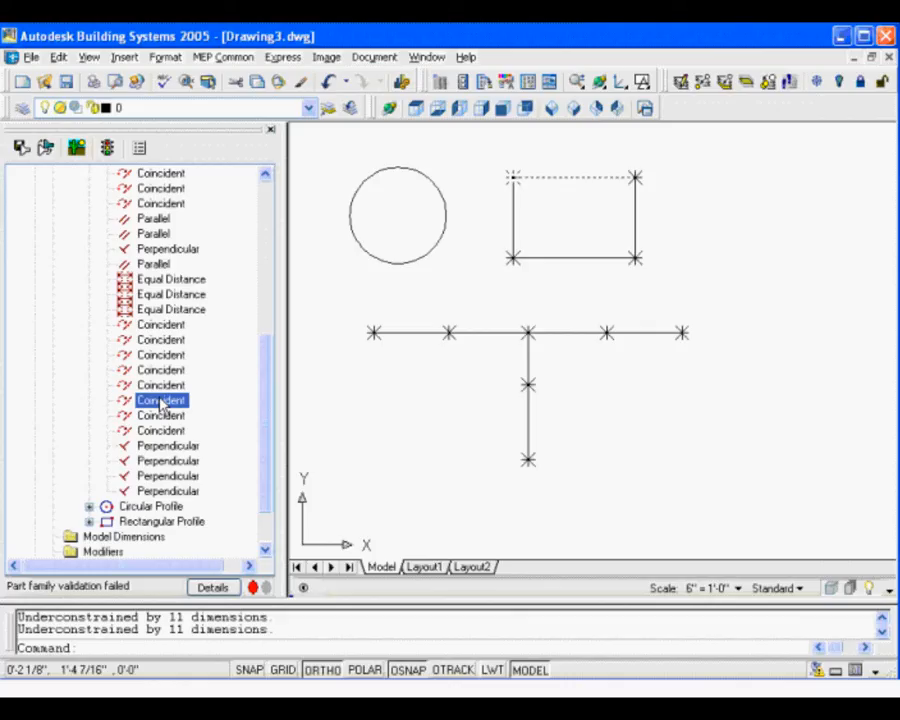
click(160, 415)
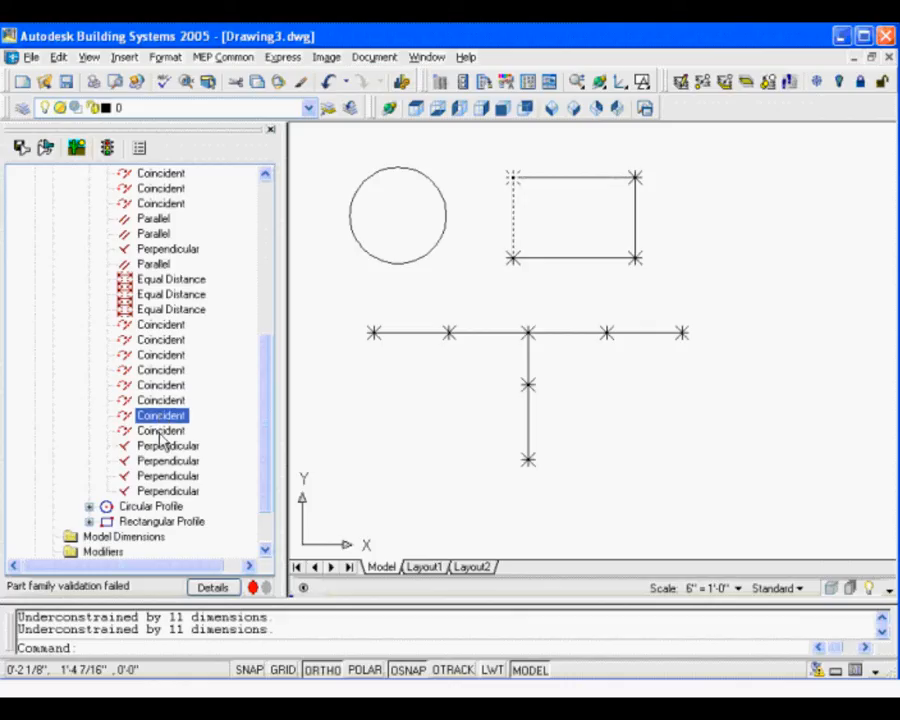
click(160, 430)
click(164, 447)
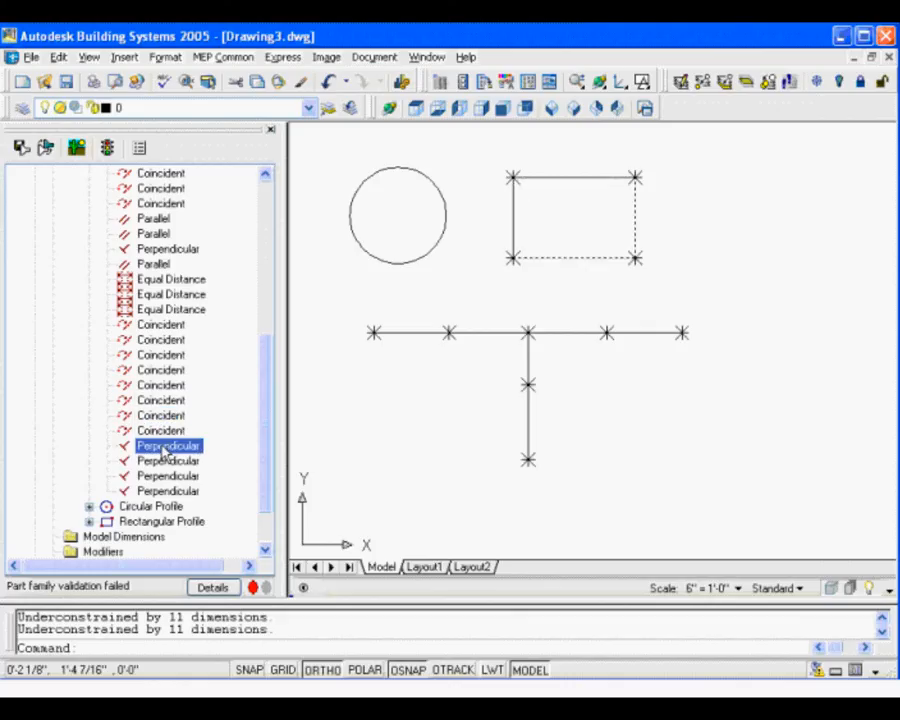
click(166, 462)
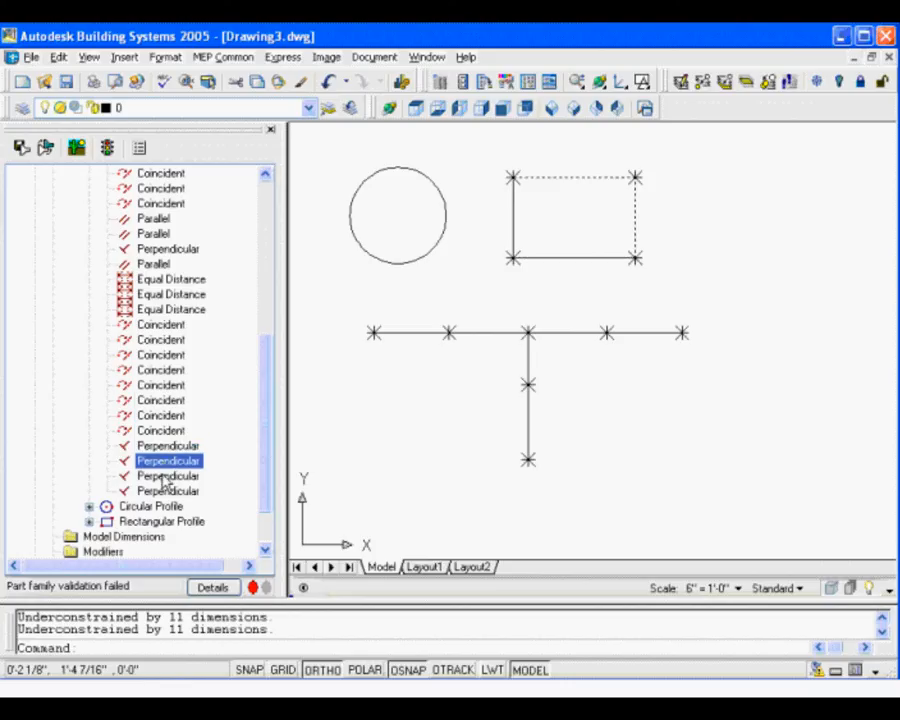
drag(261, 422, 268, 295)
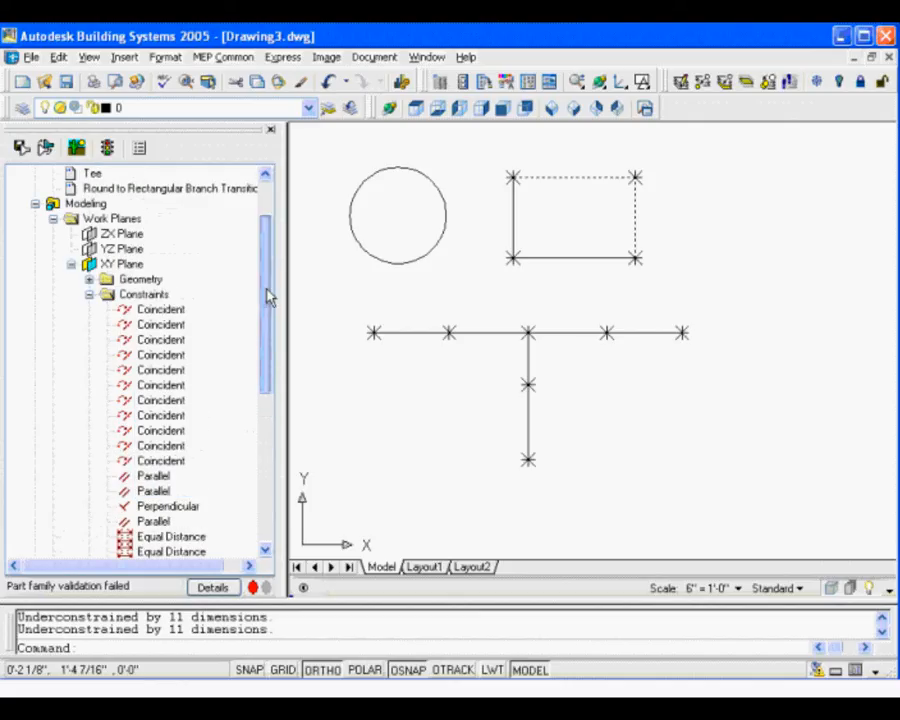
click(89, 295)
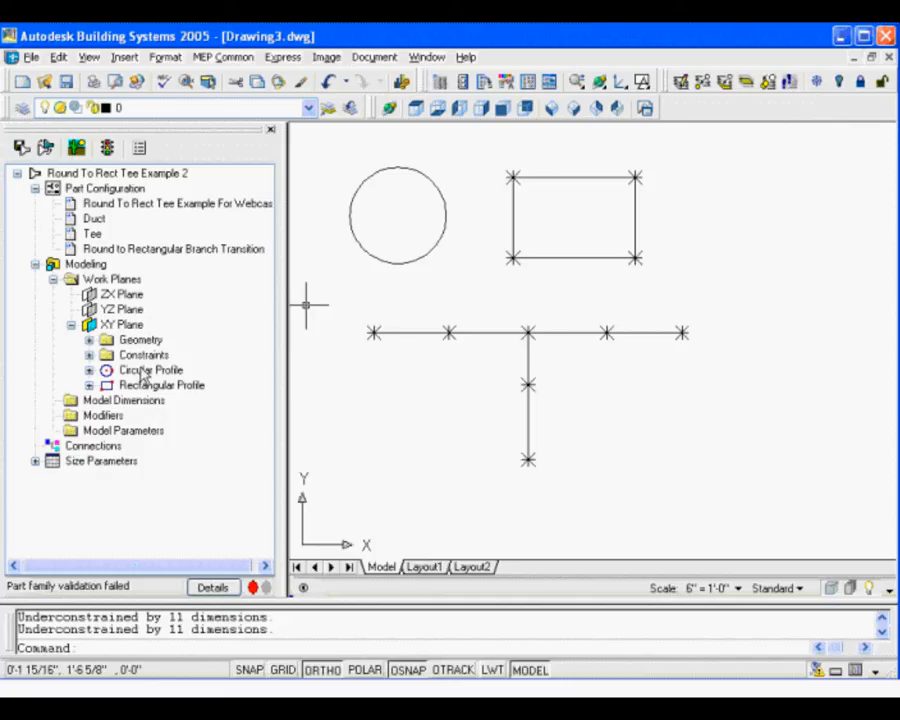
Add a path for the circular profile along the left outer segment of the tee's horizontal centerline and inspect it in southwest isometric view.
right_click(144, 374)
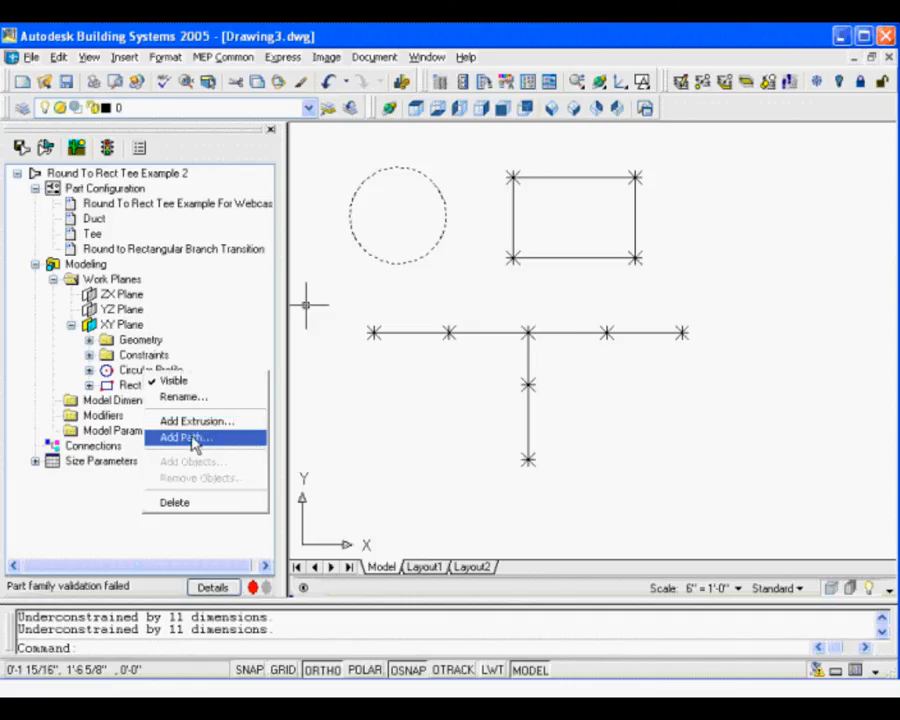
click(186, 438)
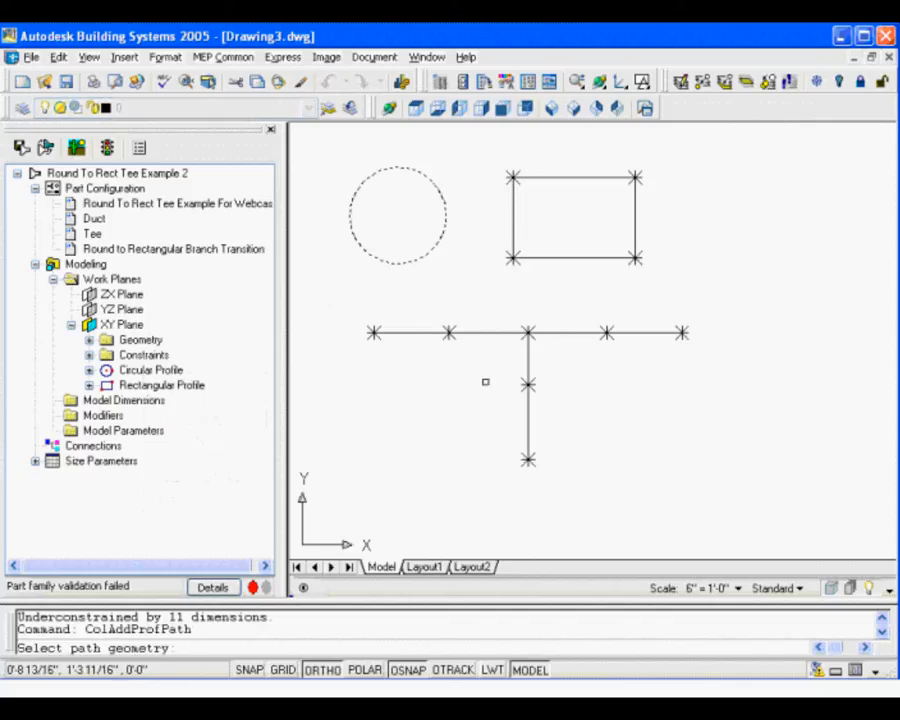
click(404, 332)
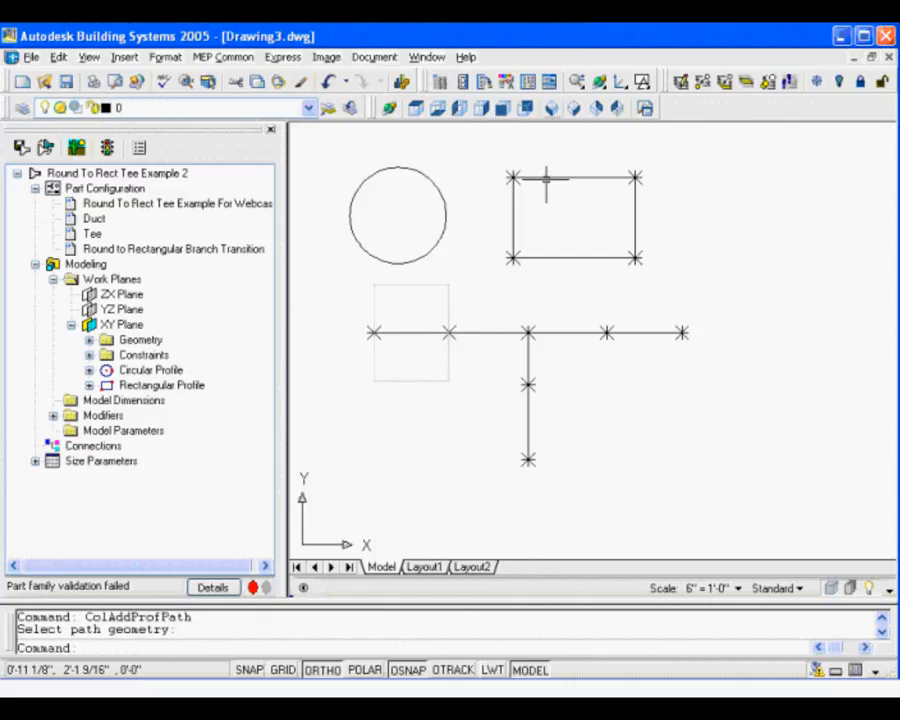
click(551, 108)
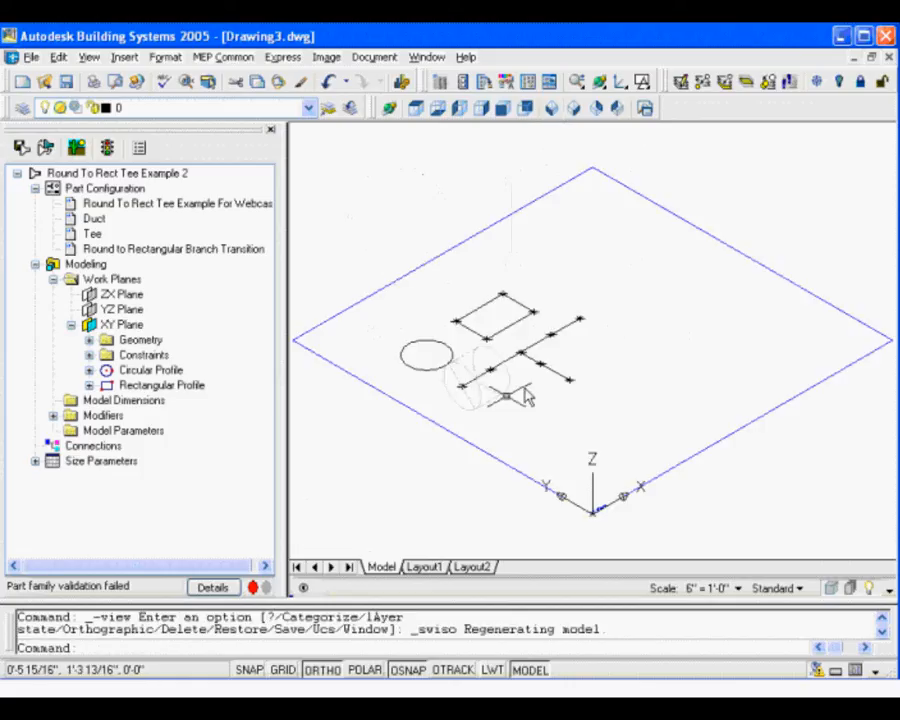
scroll(476, 355, up, 6)
middle_drag(476, 356, 547, 311)
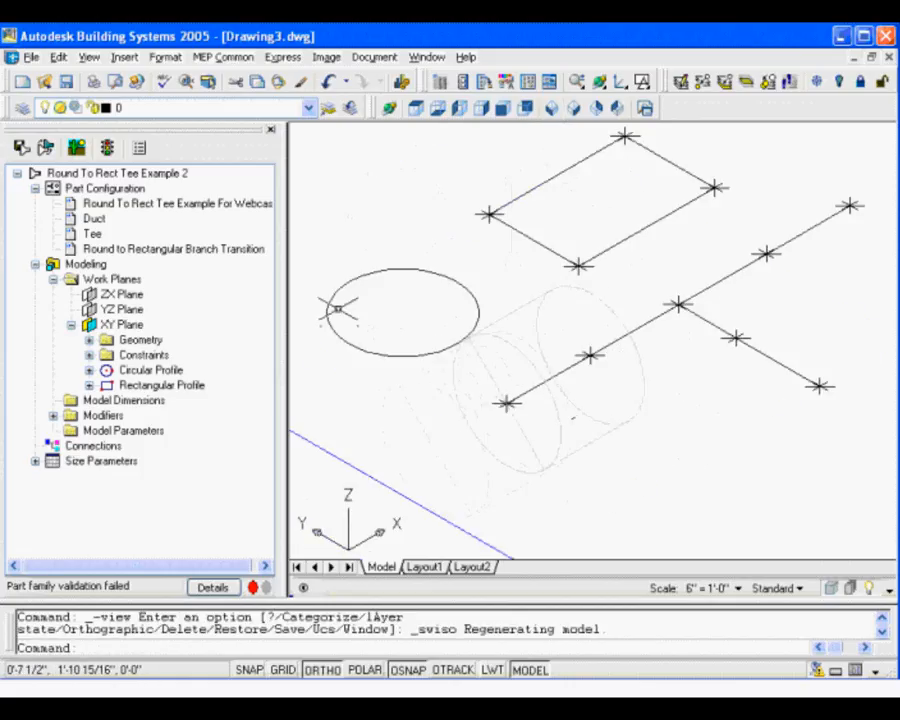
click(522, 348)
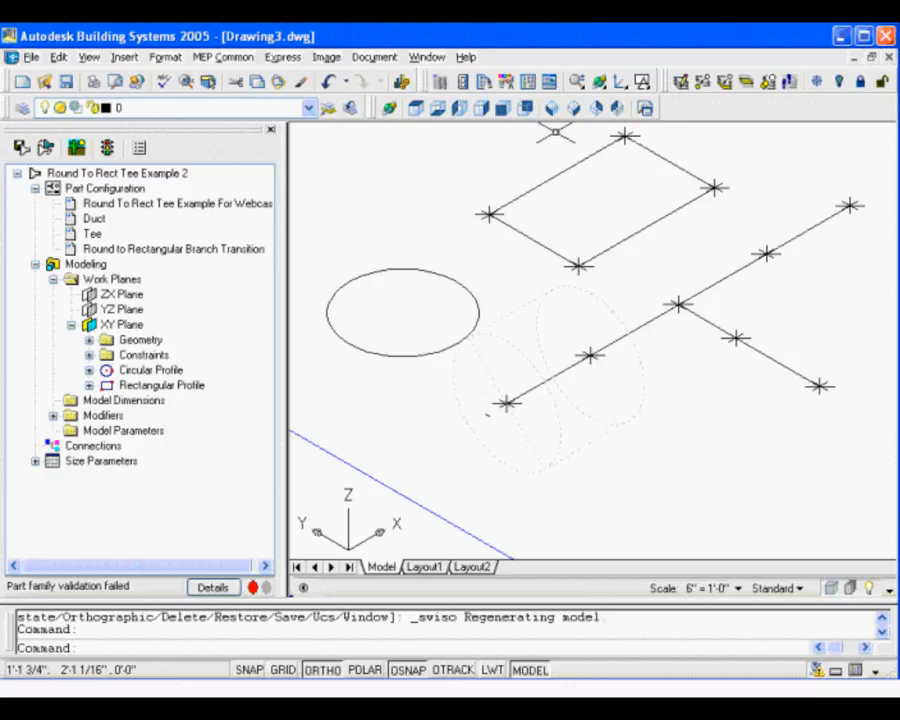
click(415, 108)
scroll(497, 256, up, 4)
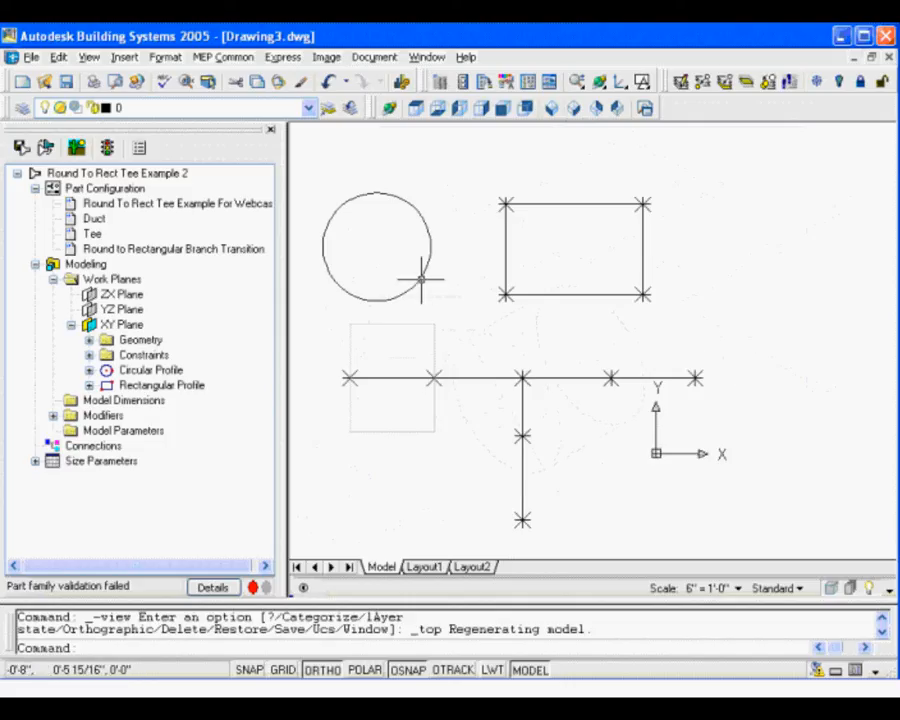
right_click(142, 382)
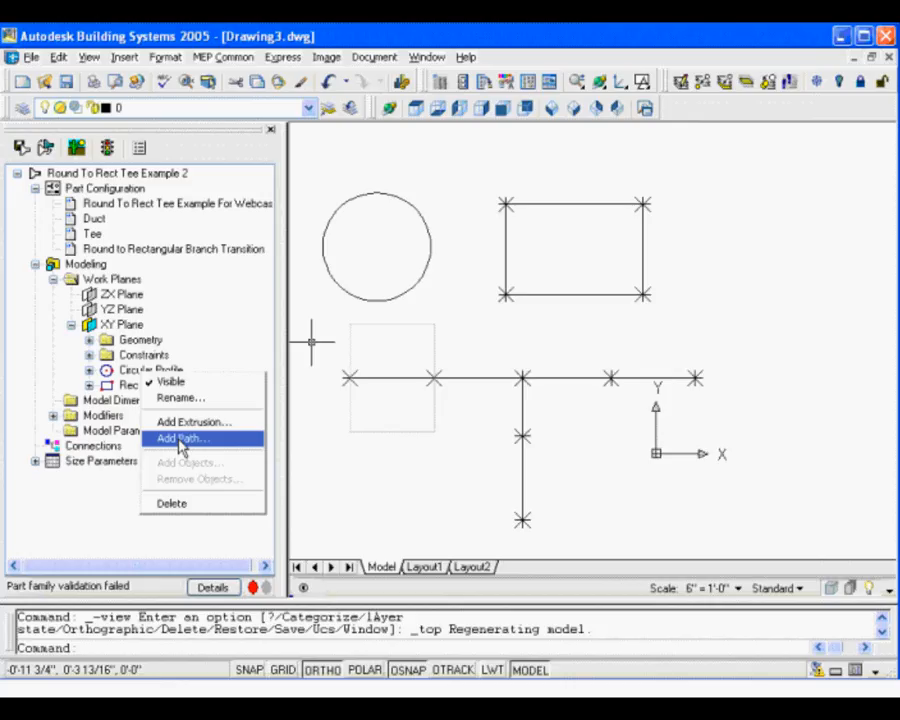
click(181, 440)
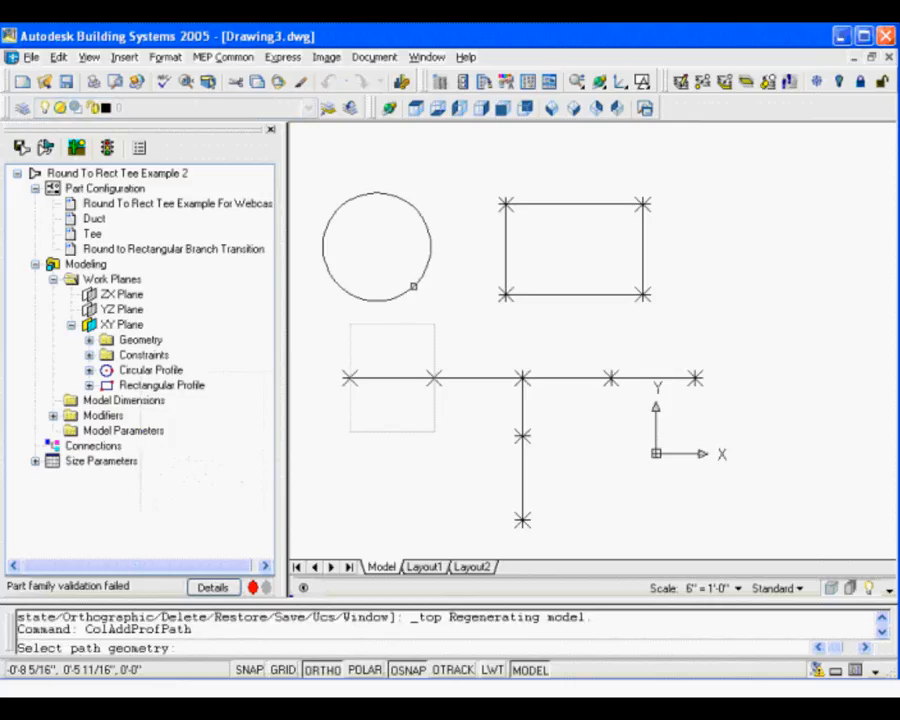
click(414, 286)
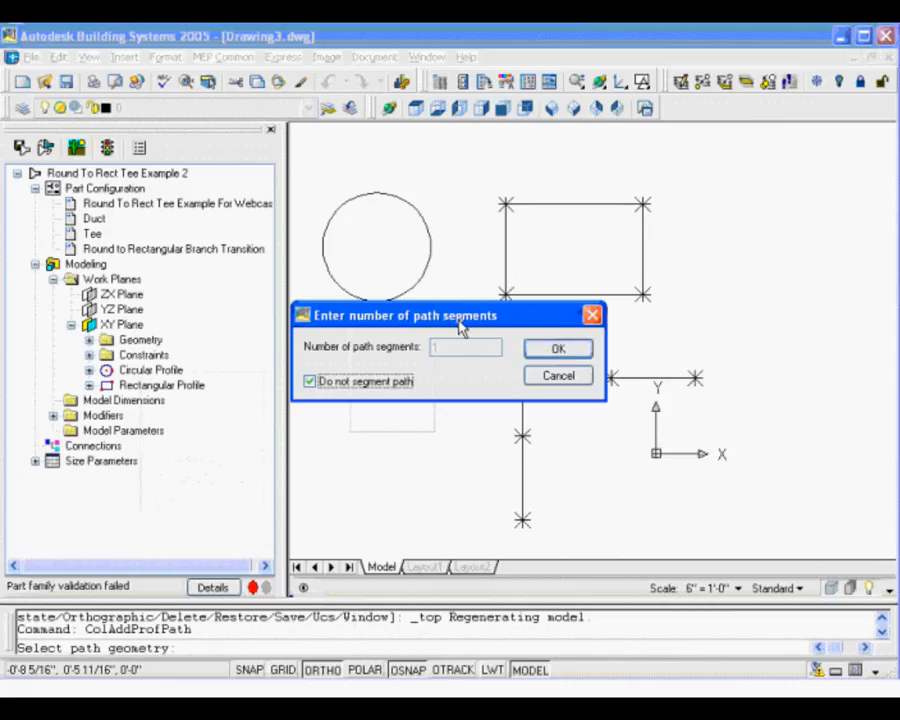
click(565, 350)
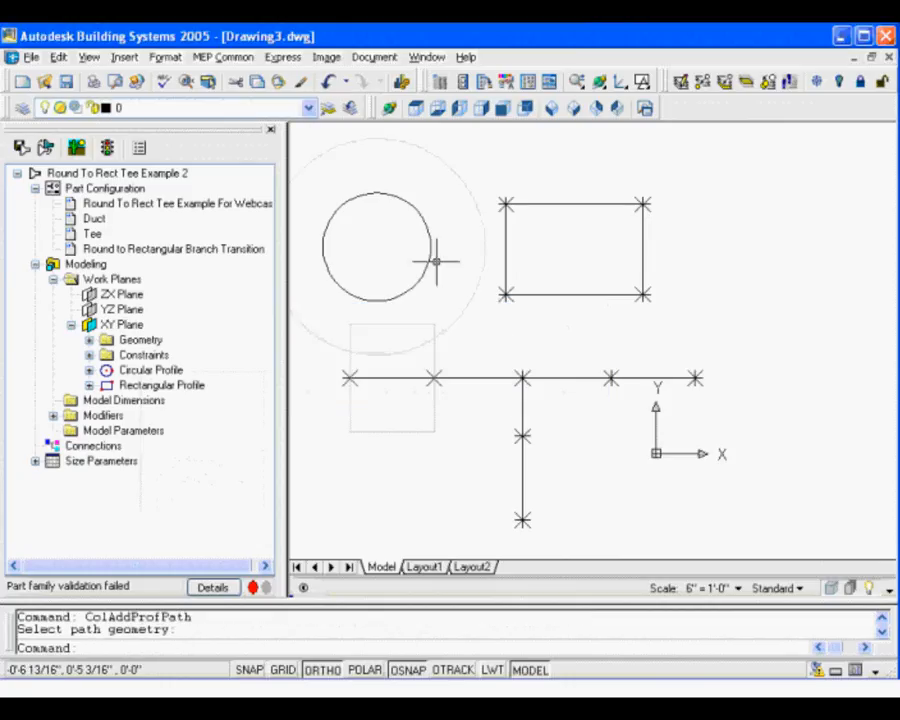
text(u)
key(Return)
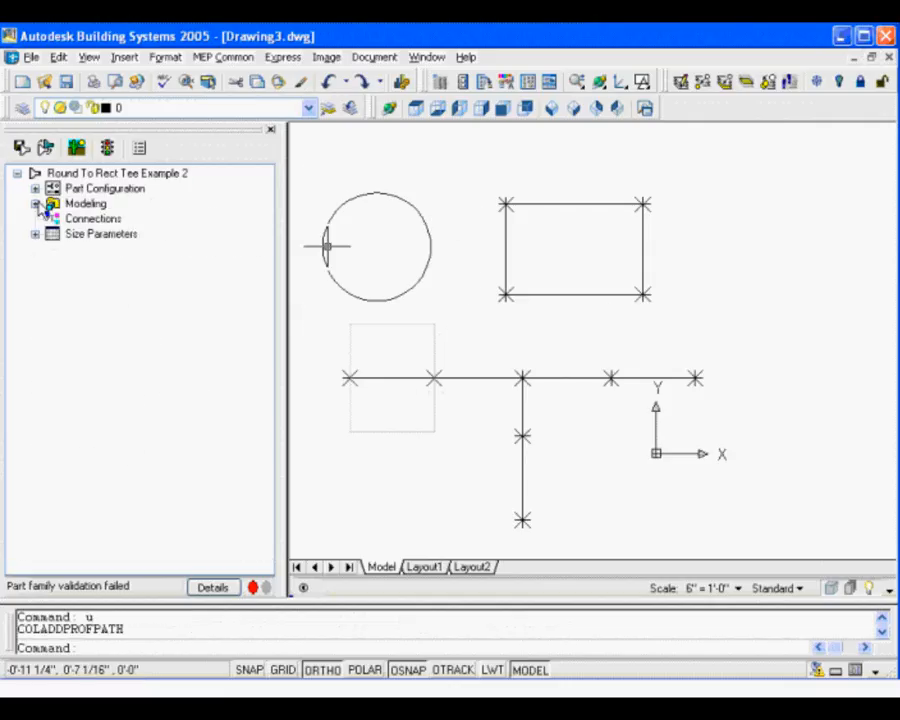
Add a path for the circular profile along the middle section of the tee's horizontal centerline.
click(36, 204)
click(54, 249)
click(54, 249)
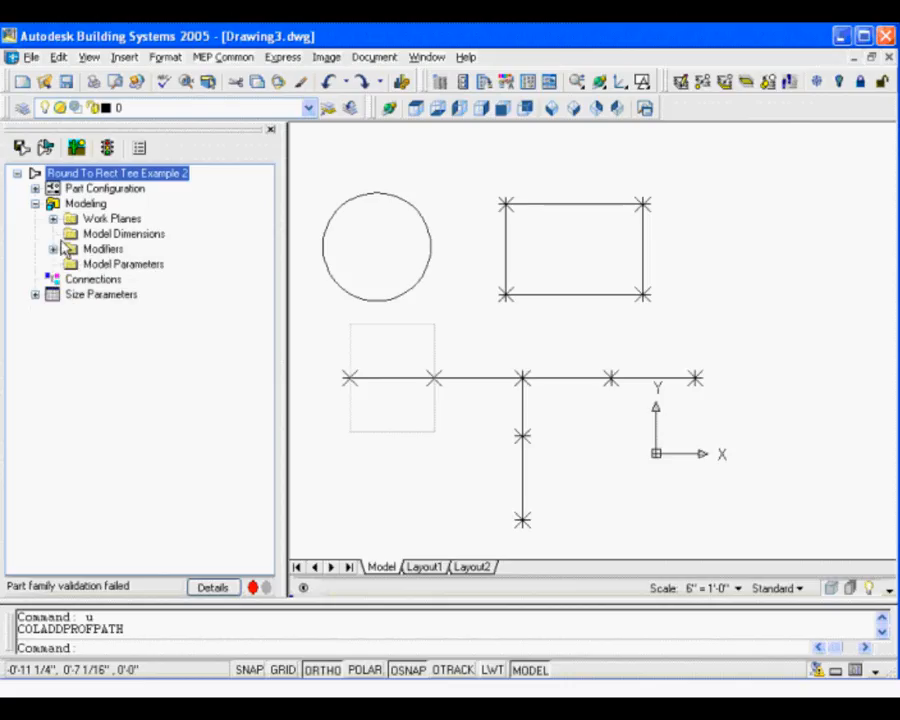
click(53, 218)
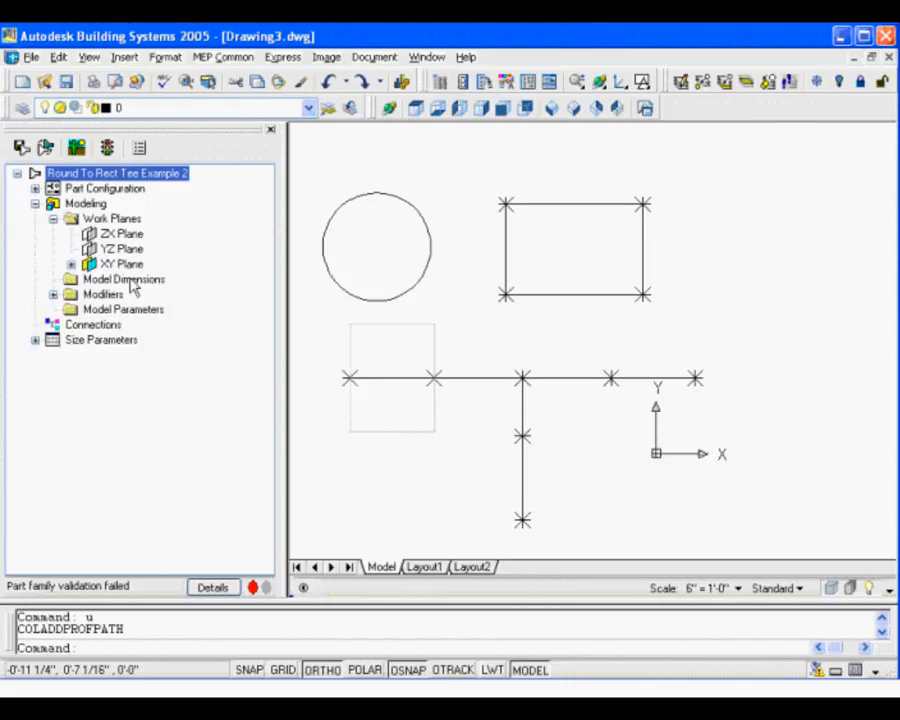
click(71, 264)
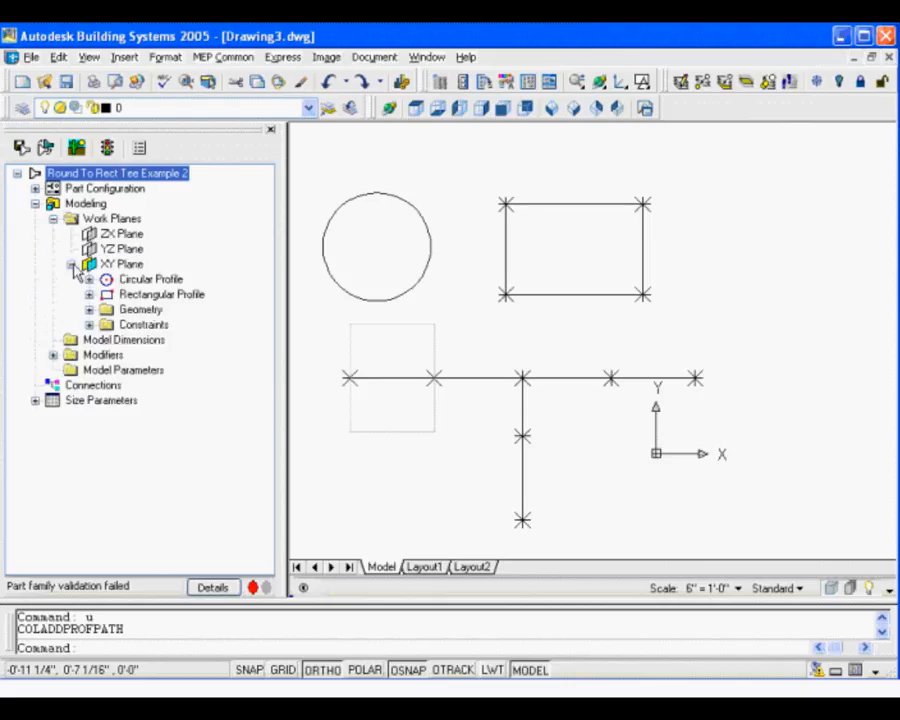
click(133, 283)
right_click(136, 279)
click(185, 341)
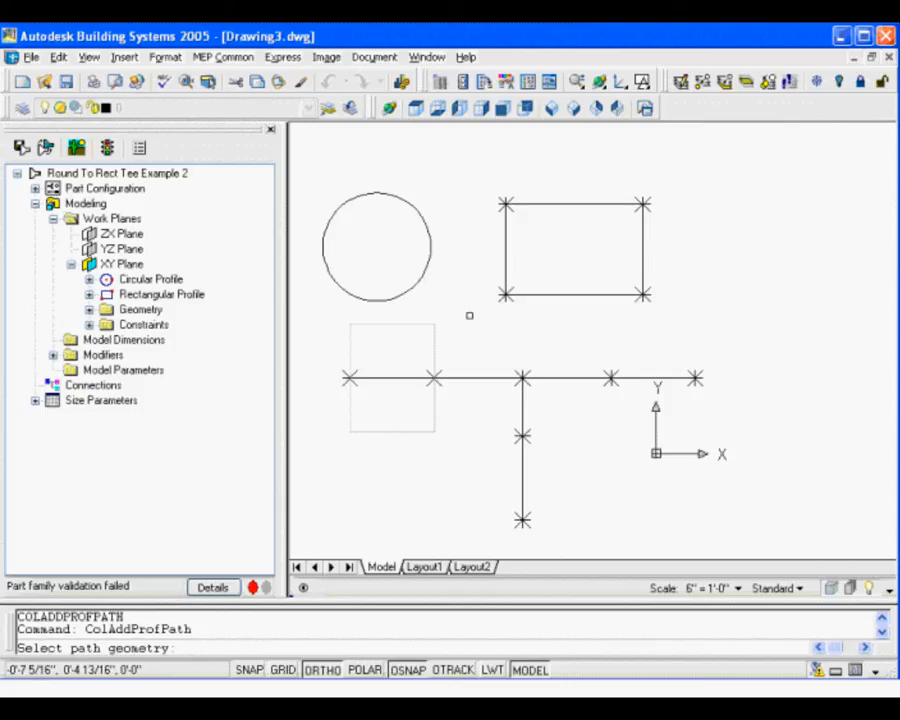
click(473, 380)
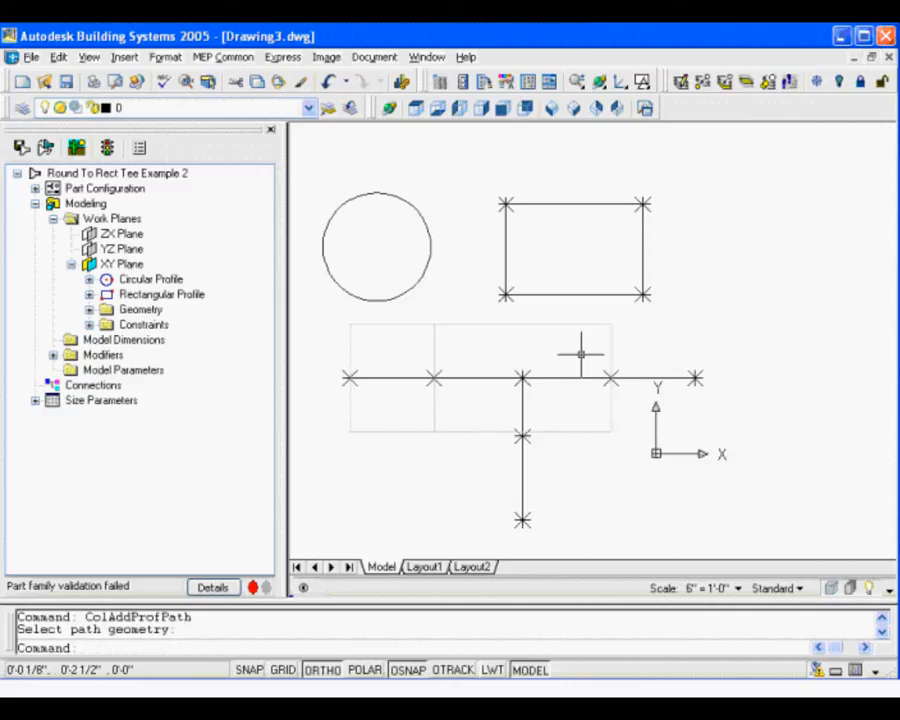
Add a path for the circular profile along the right outer horizontal centerline segment and inspect the run in southwest isometric view.
right_click(140, 281)
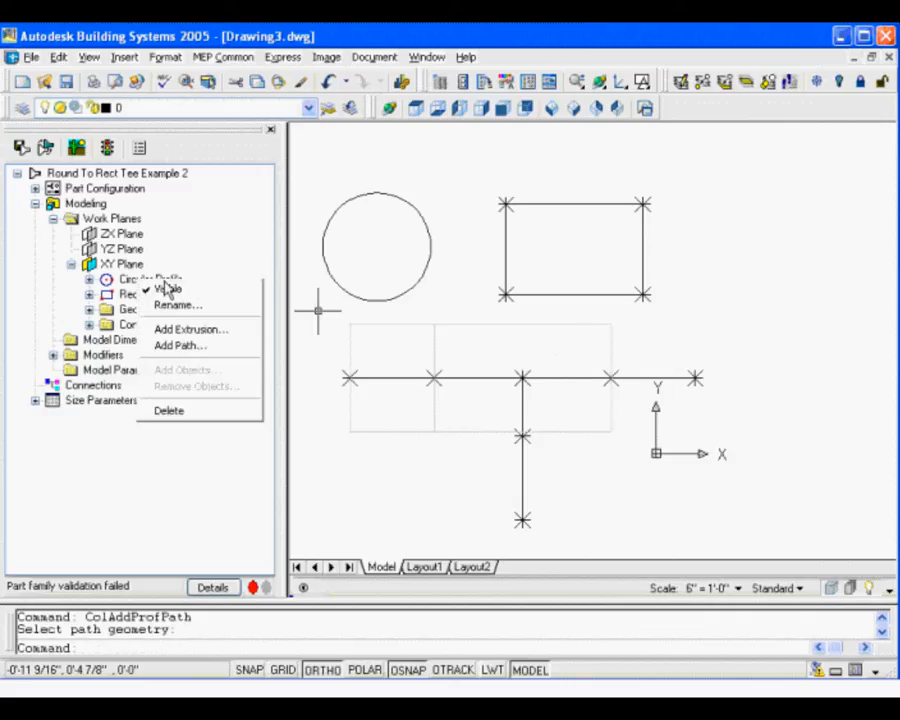
click(188, 345)
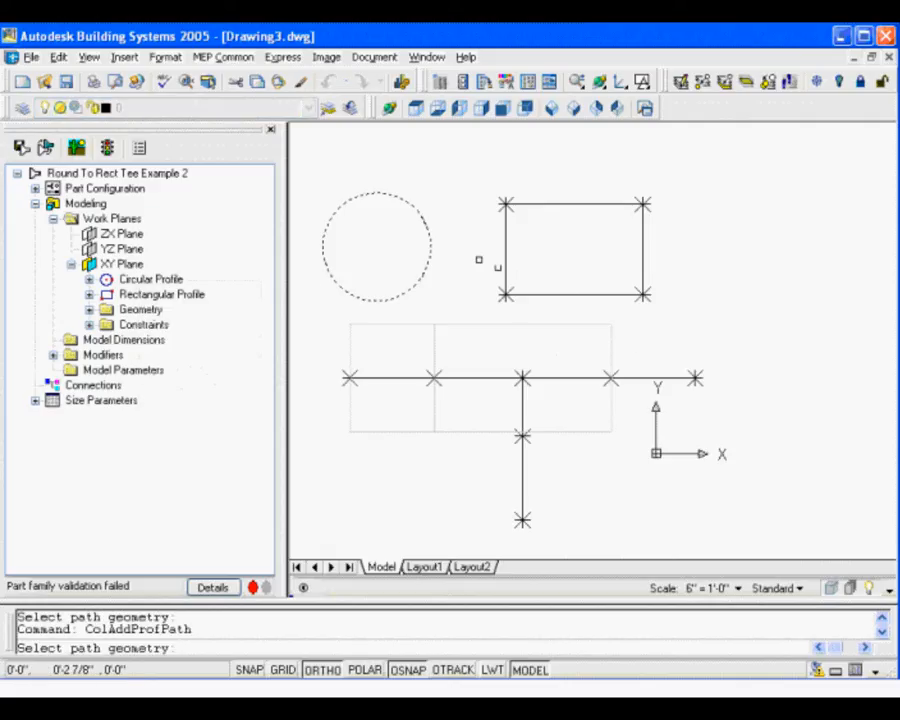
click(638, 377)
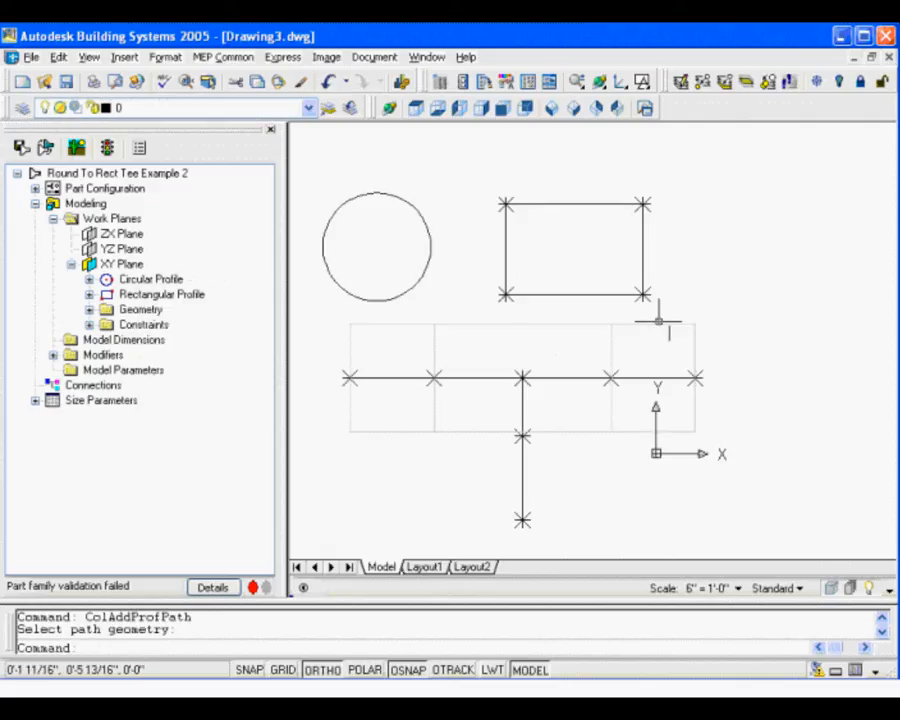
click(551, 107)
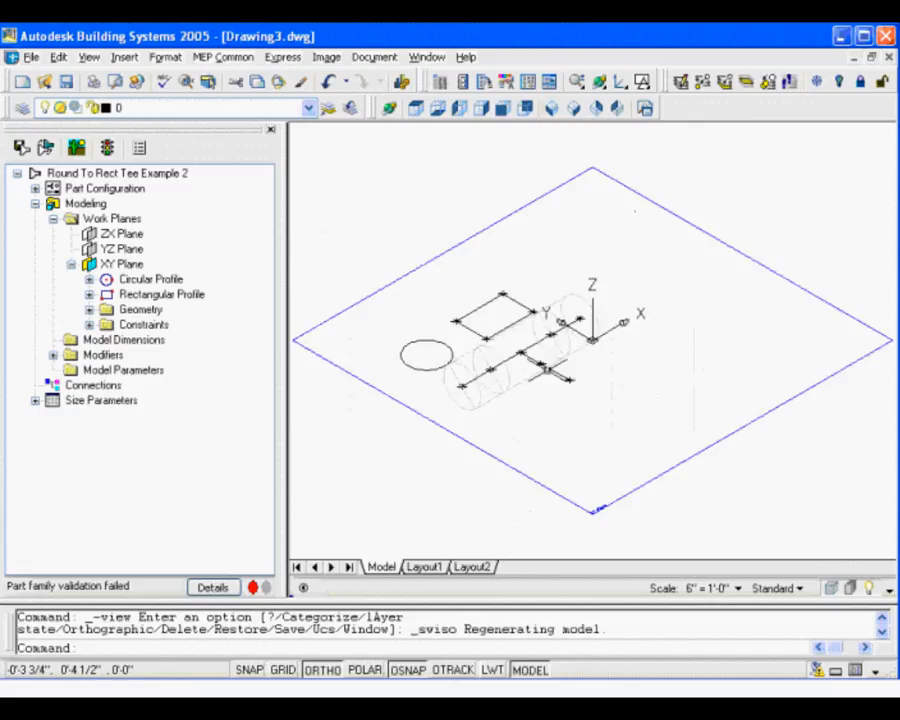
scroll(560, 338, up, 2)
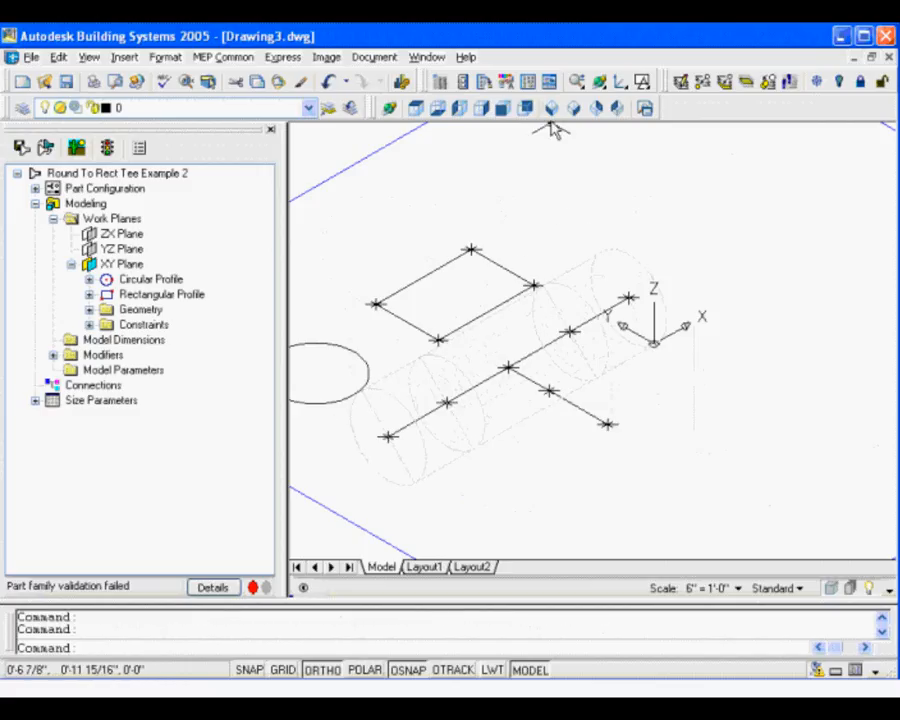
Try a circular profile path along the upper segment of the vertical branch centerline in top view, and undo it.
click(416, 108)
scroll(535, 252, up, 3)
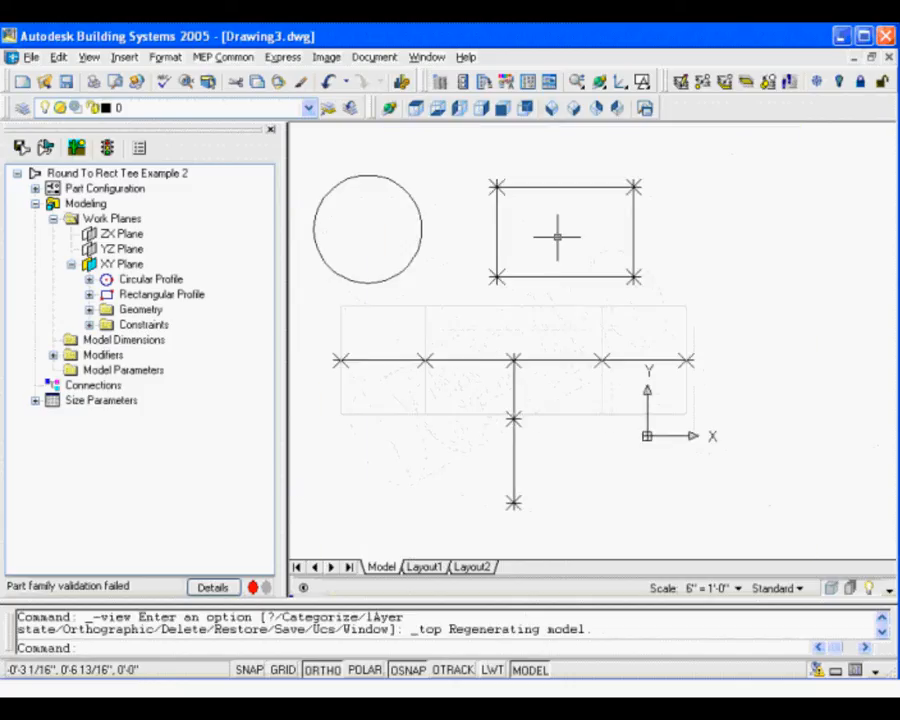
middle_drag(538, 262, 585, 240)
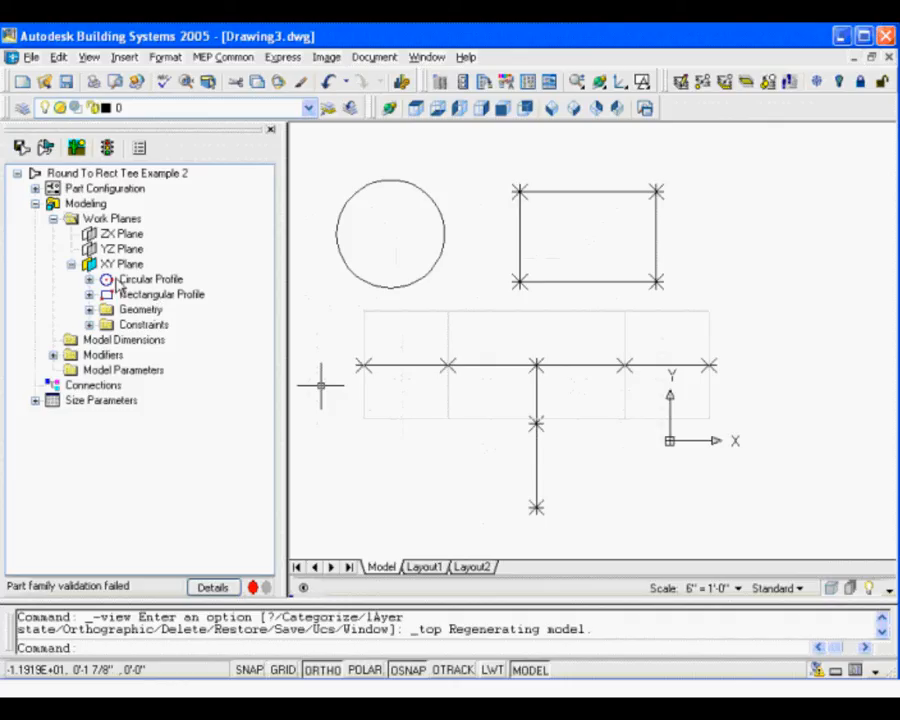
right_click(148, 280)
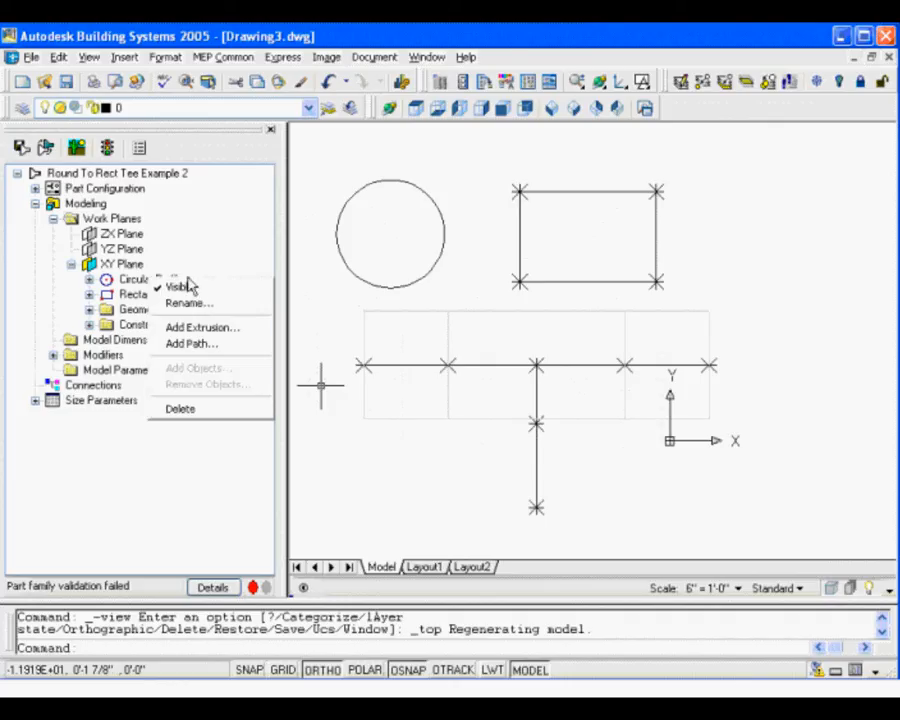
click(216, 347)
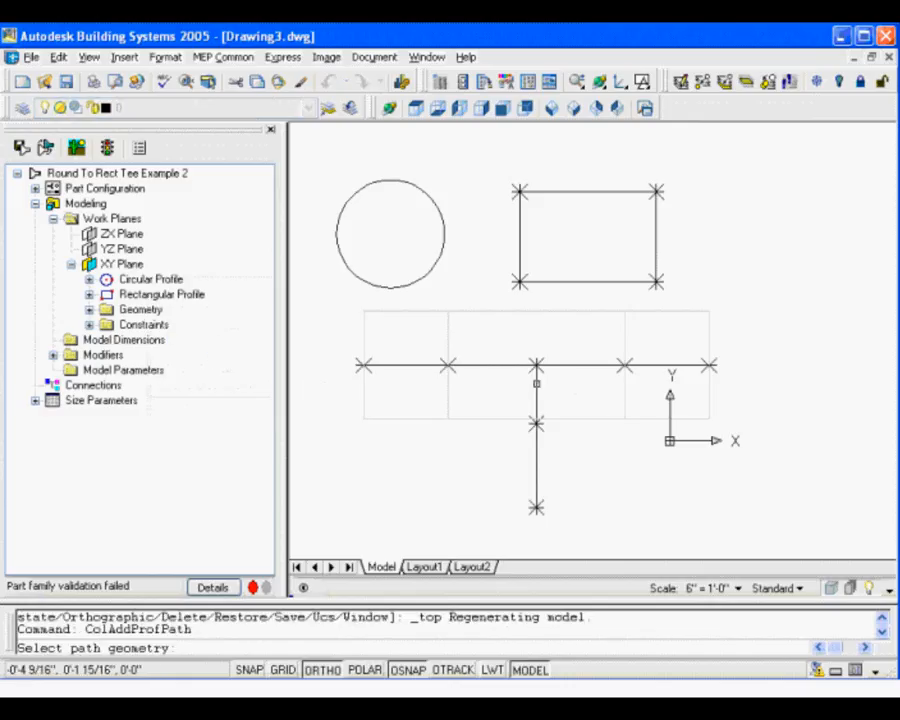
click(536, 382)
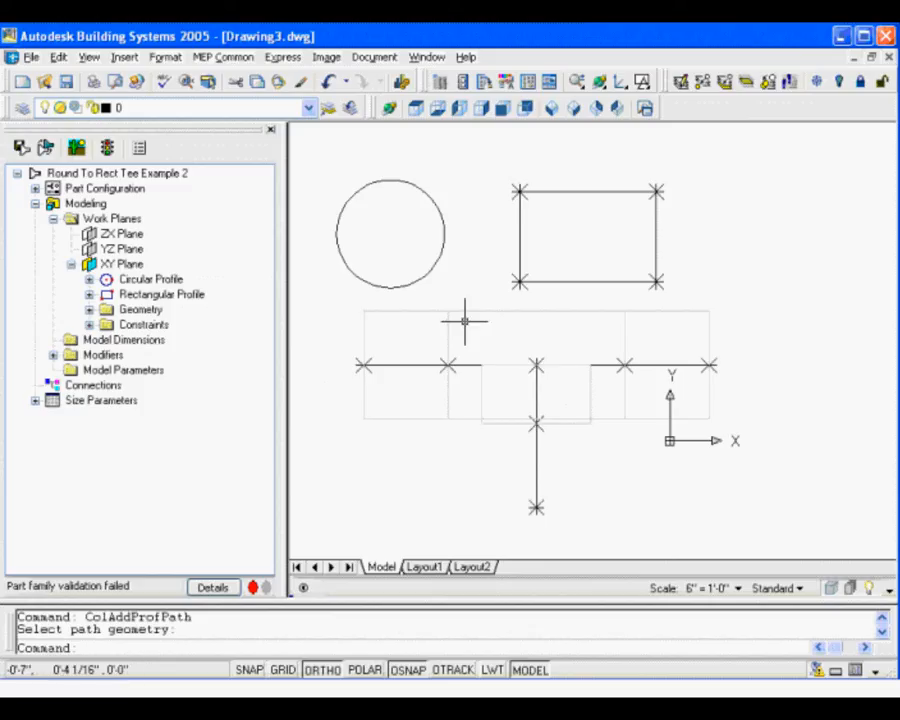
text(u)
key(Return)
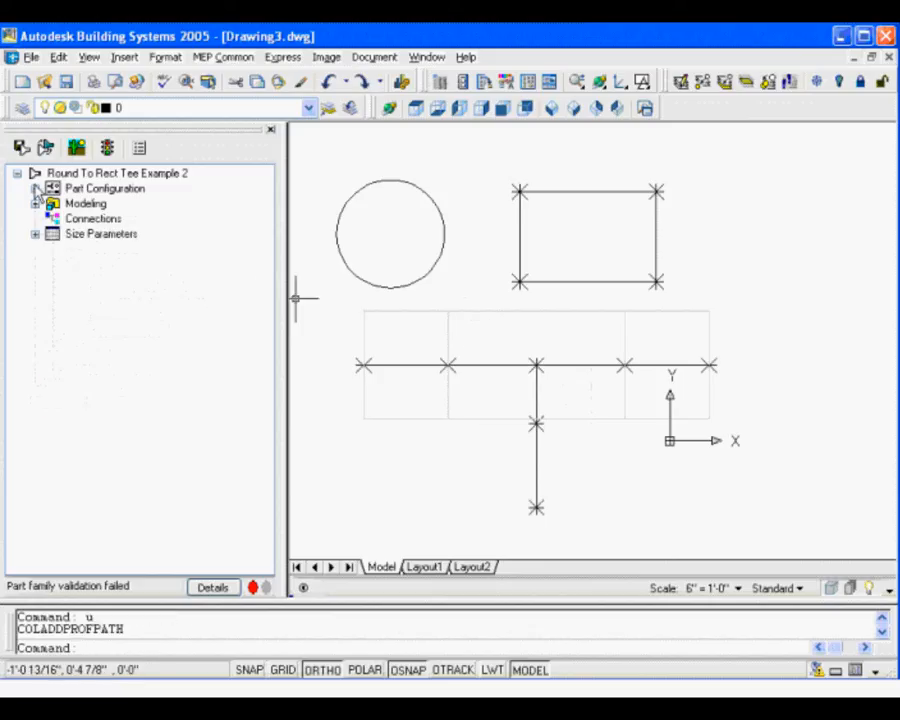
Add a path modifier along the upper branch segment, with the circular profile as start and the rectangular profile as end.
click(35, 264)
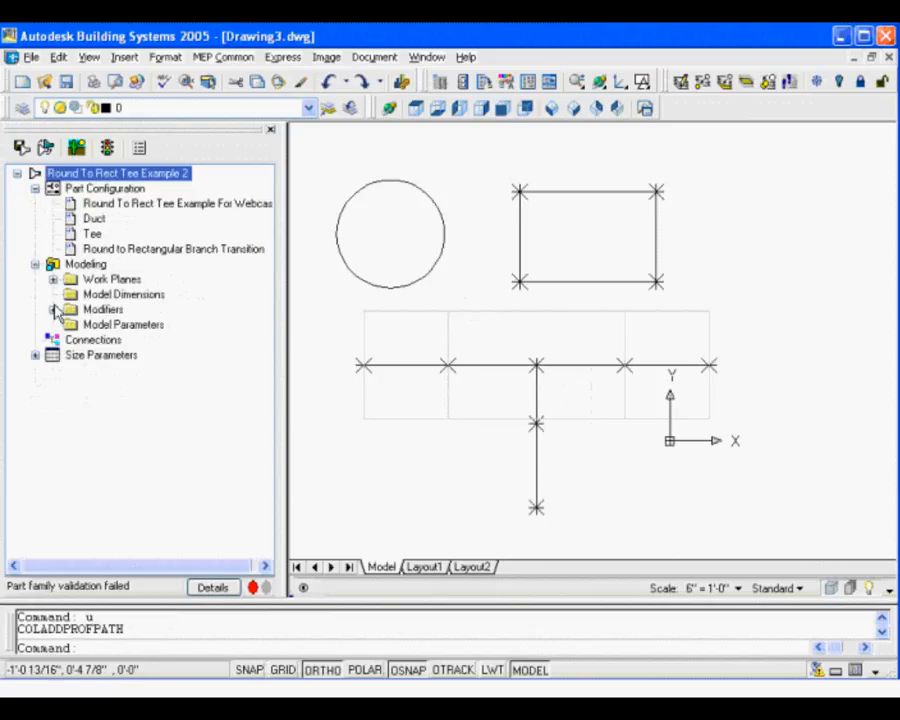
click(53, 309)
click(54, 310)
click(53, 279)
click(71, 325)
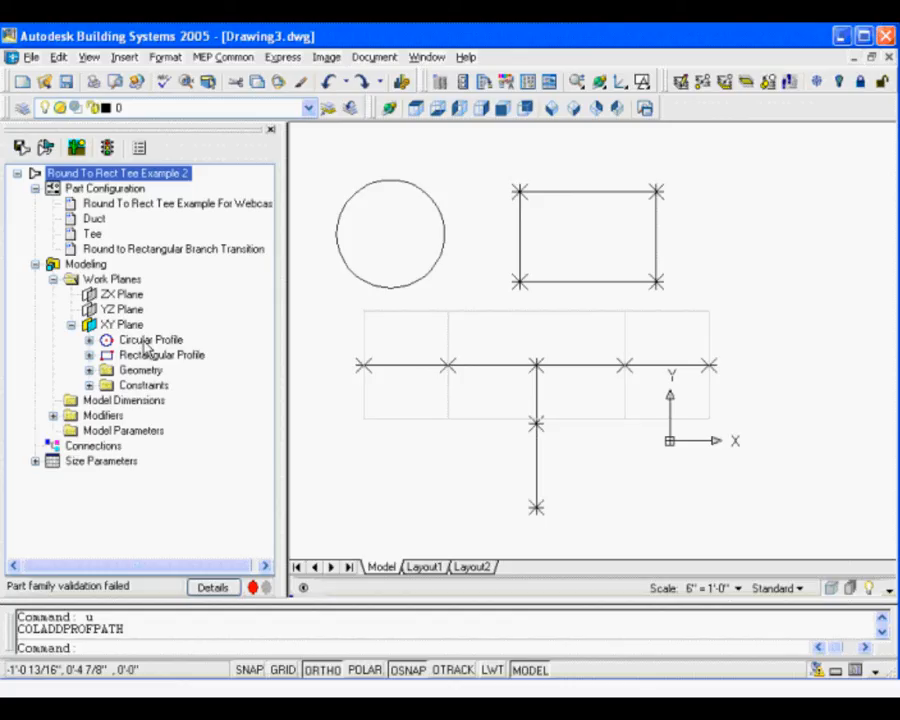
right_click(136, 325)
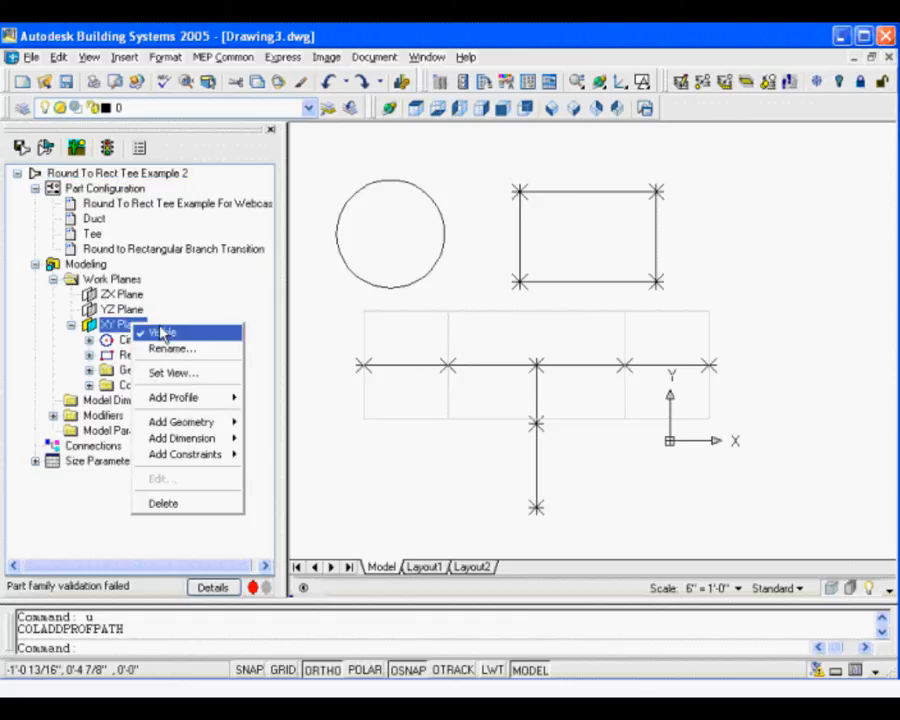
click(166, 331)
right_click(105, 415)
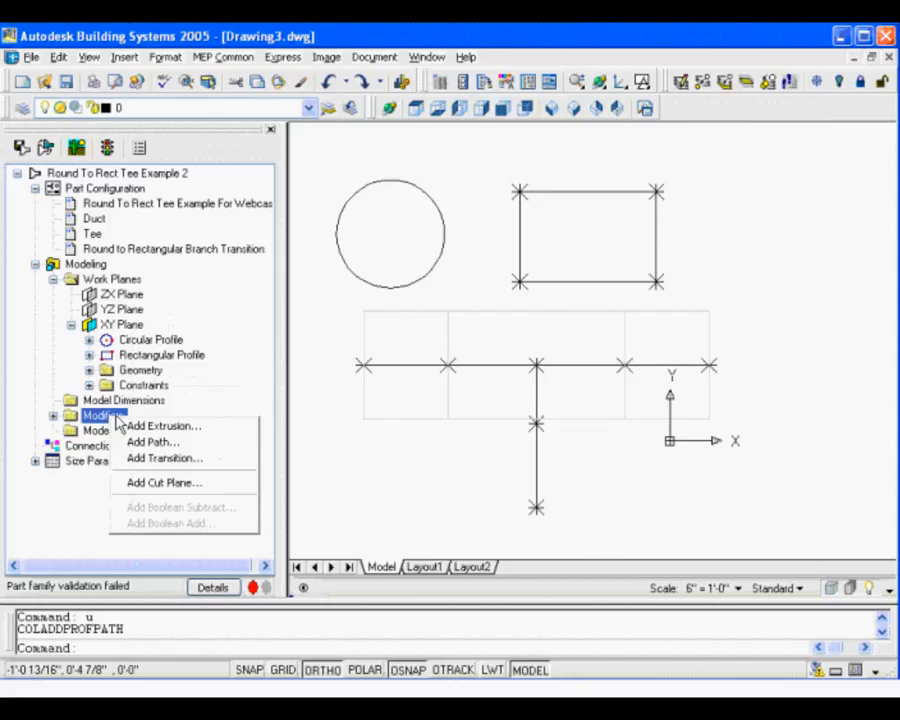
click(178, 444)
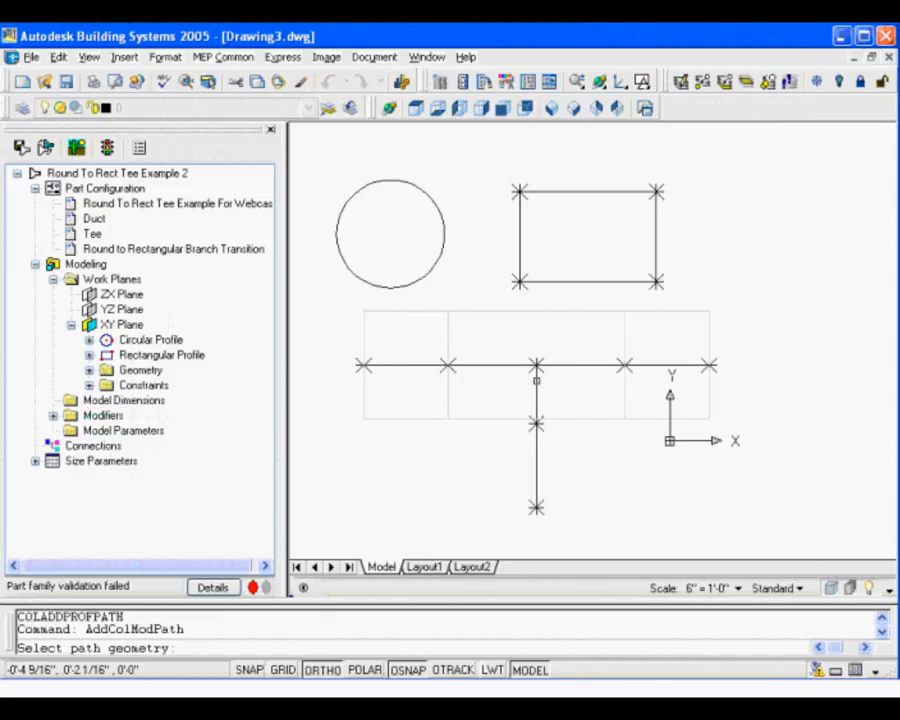
click(536, 376)
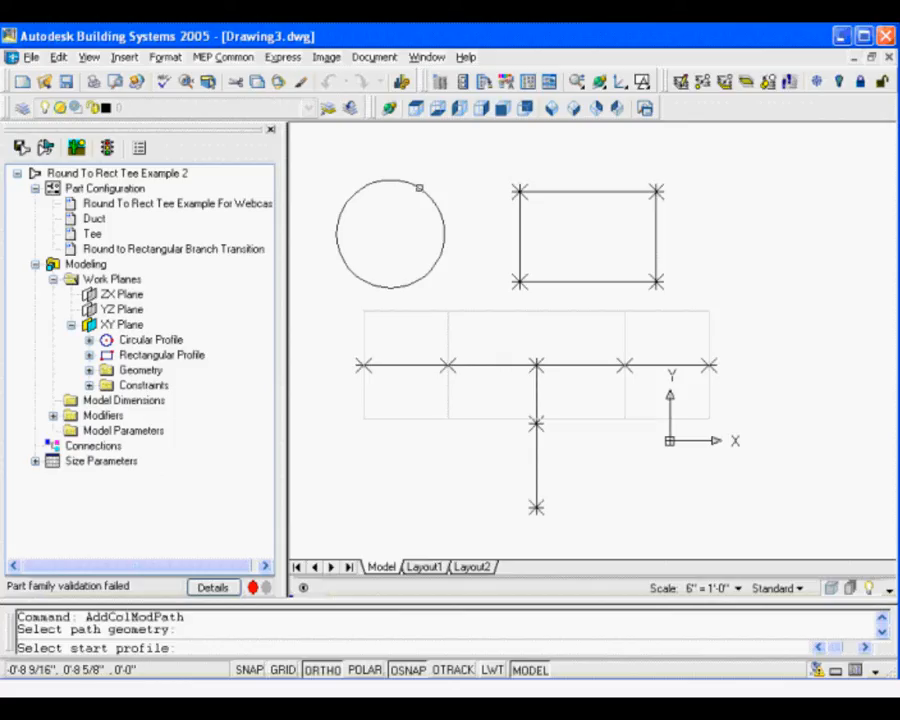
click(419, 187)
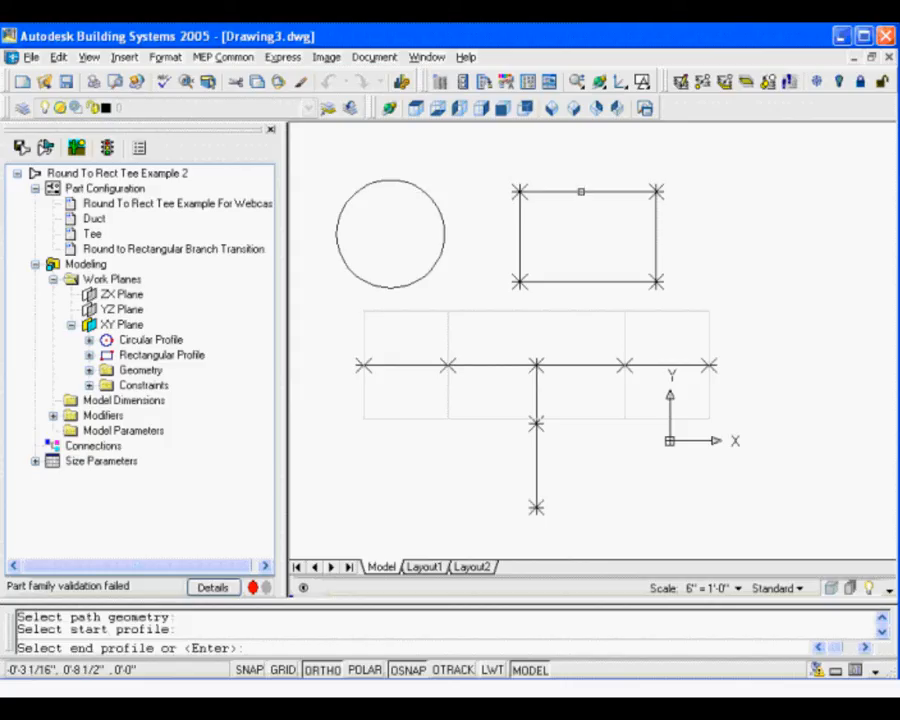
click(581, 191)
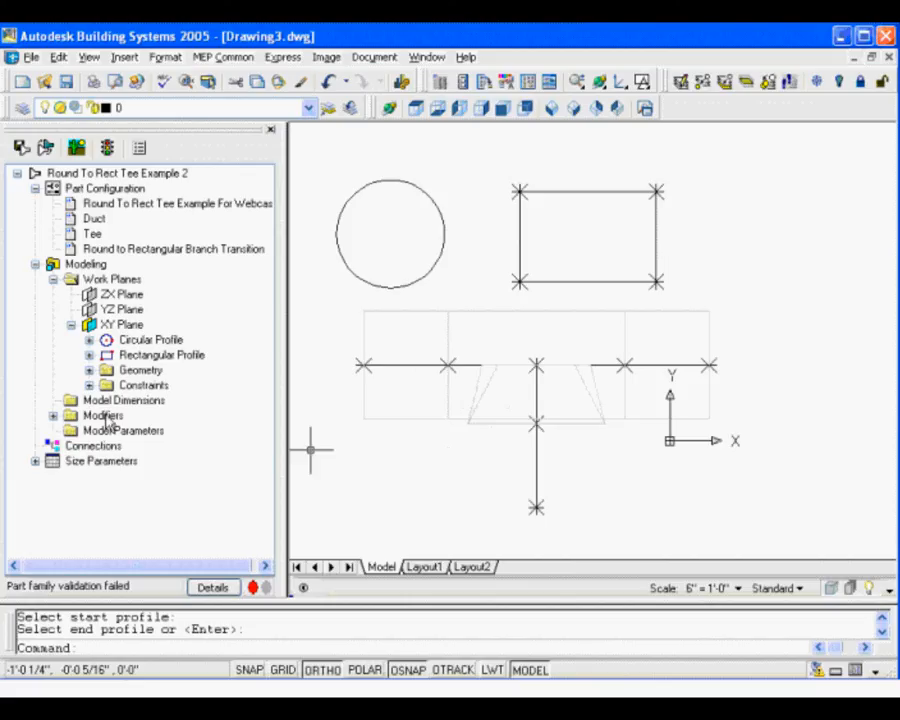
right_click(144, 345)
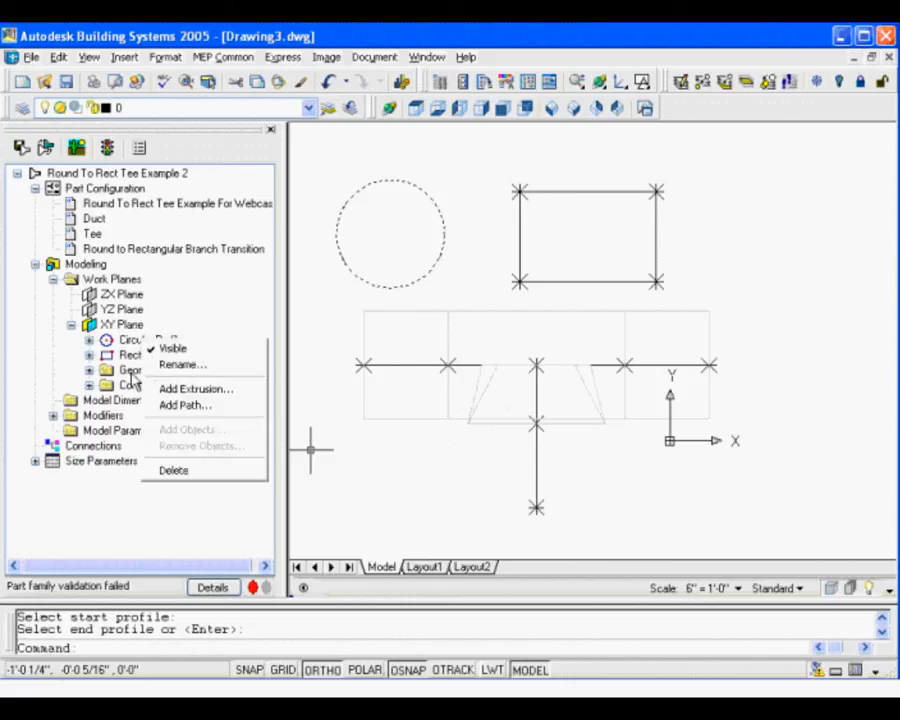
click(105, 416)
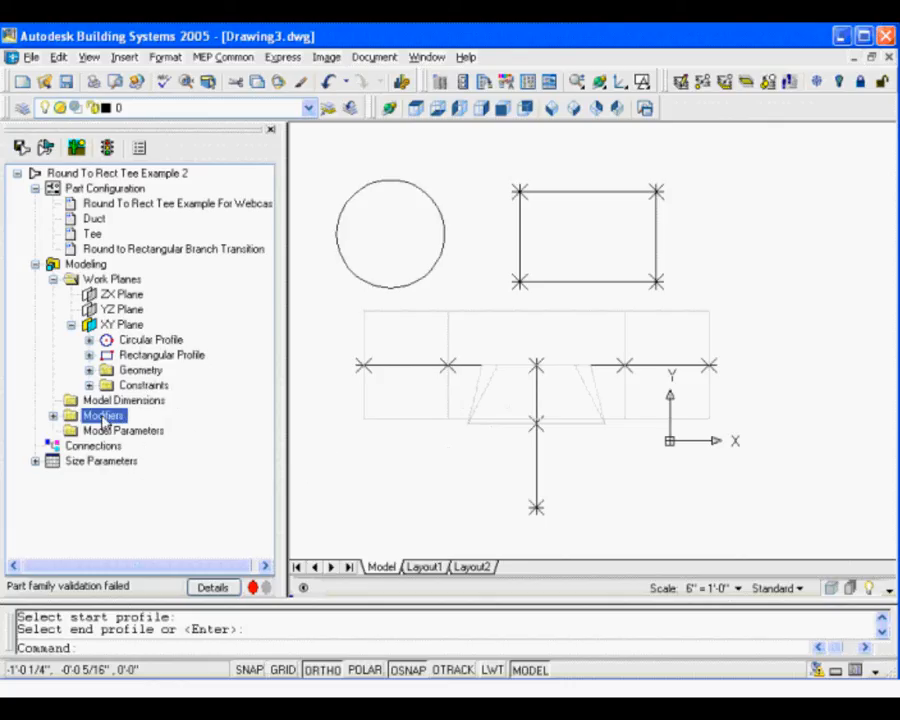
right_click(104, 418)
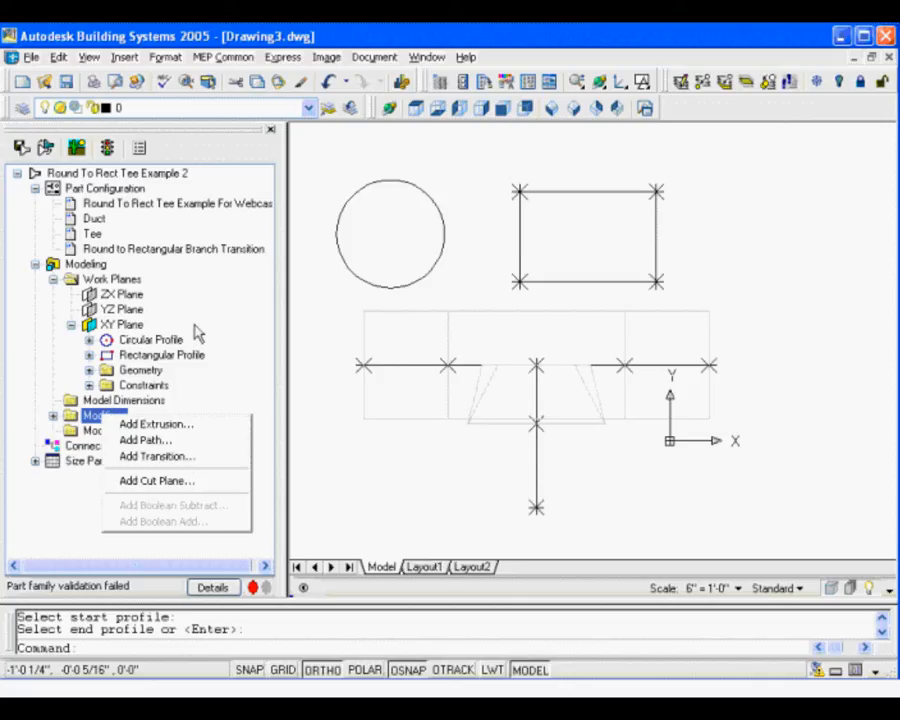
key(Escape)
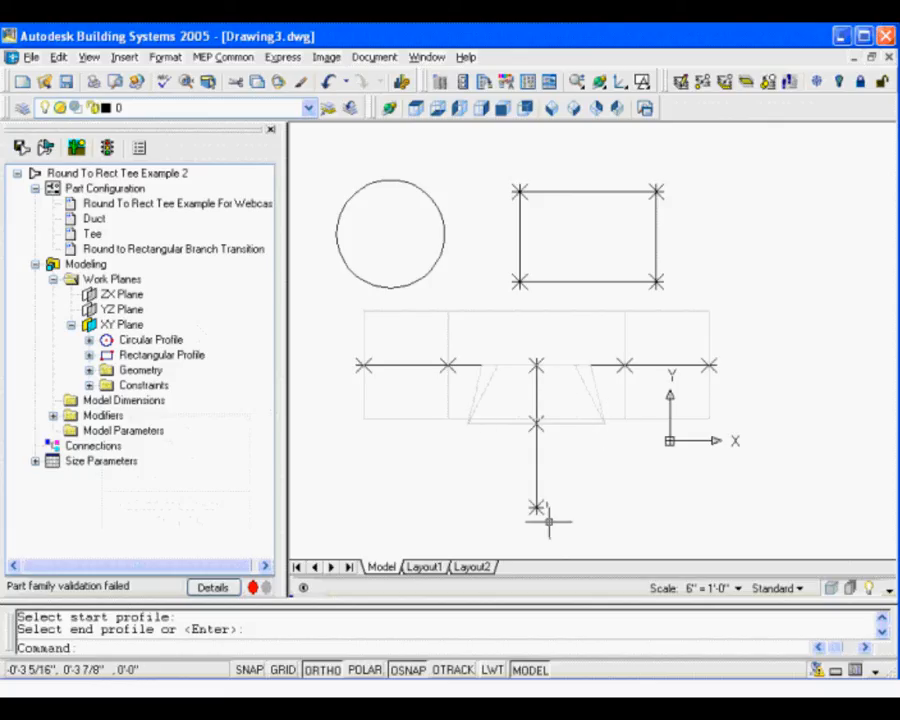
Add a path for the rectangular profile along the lower segment of the tee's vertical branch centerline.
right_click(147, 358)
click(175, 420)
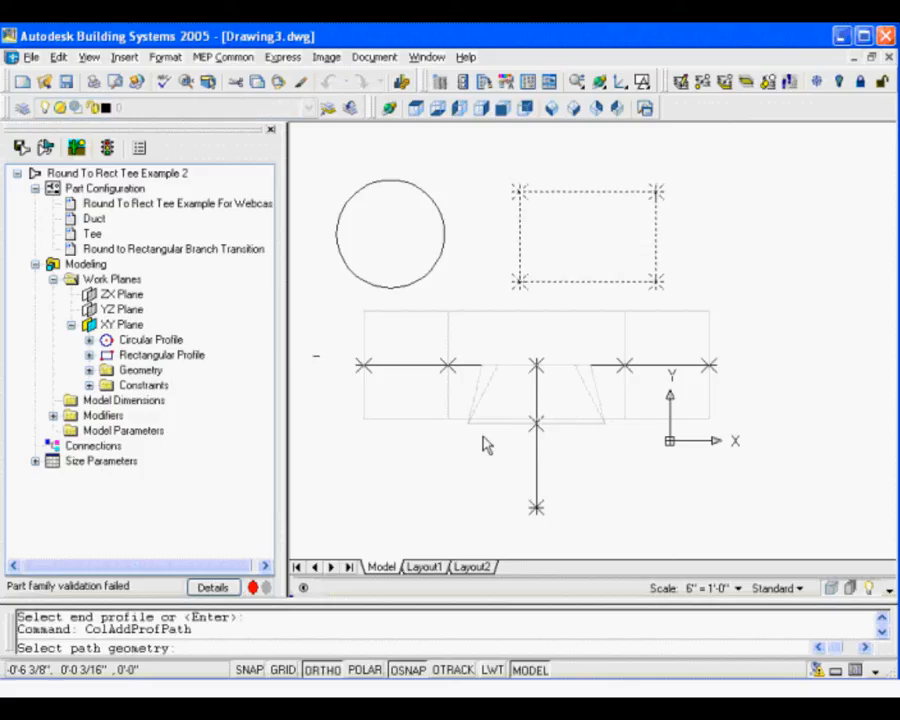
click(537, 456)
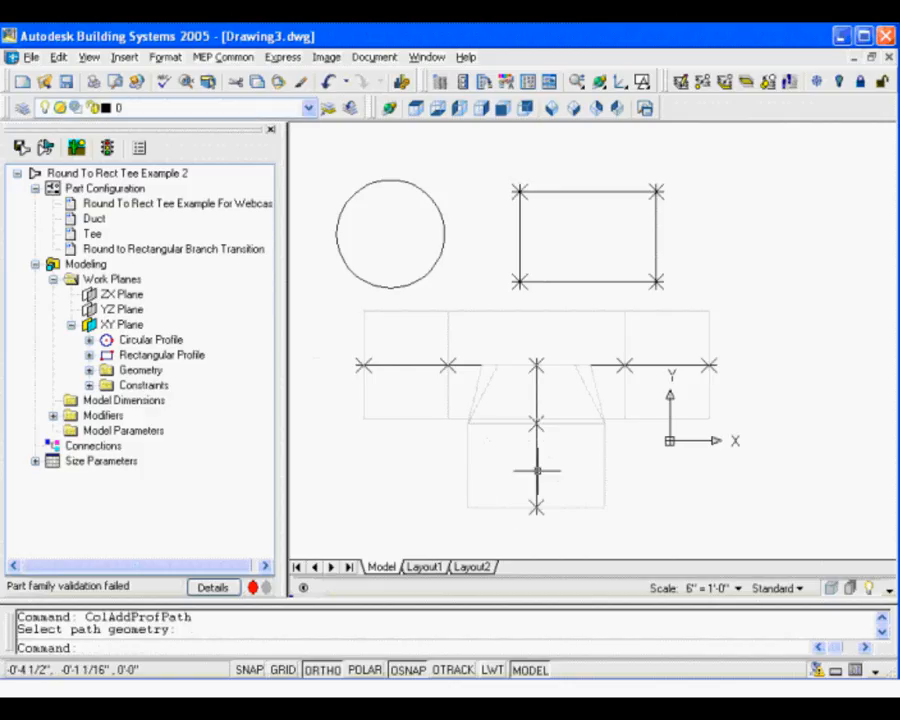
Examine the swept run and branch bodies of the tee in southwest isometric view, and return to top view.
click(552, 108)
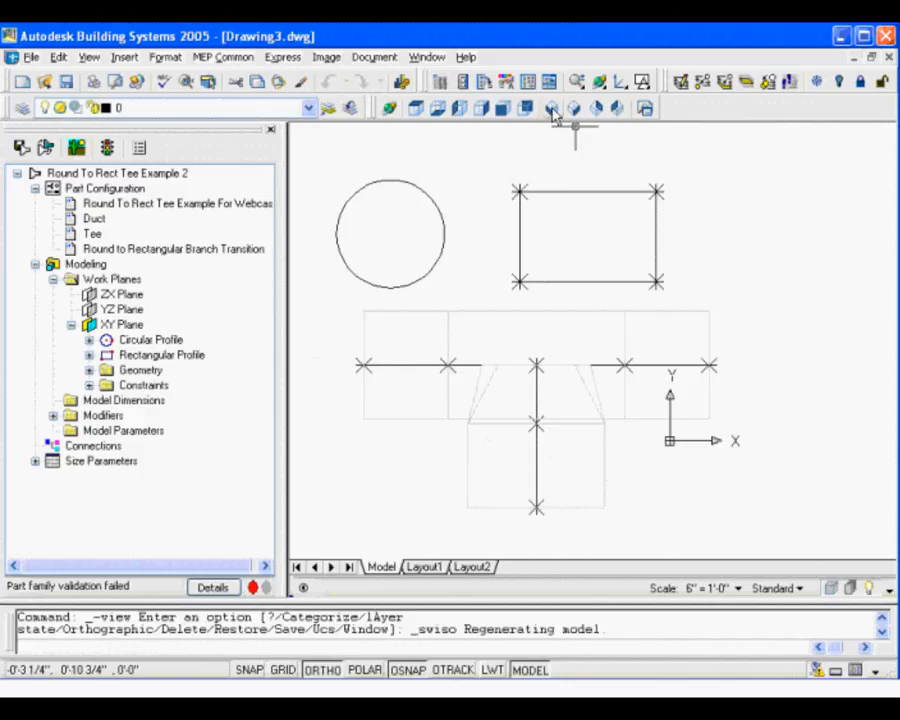
scroll(543, 341, up, 4)
middle_drag(646, 330, 754, 315)
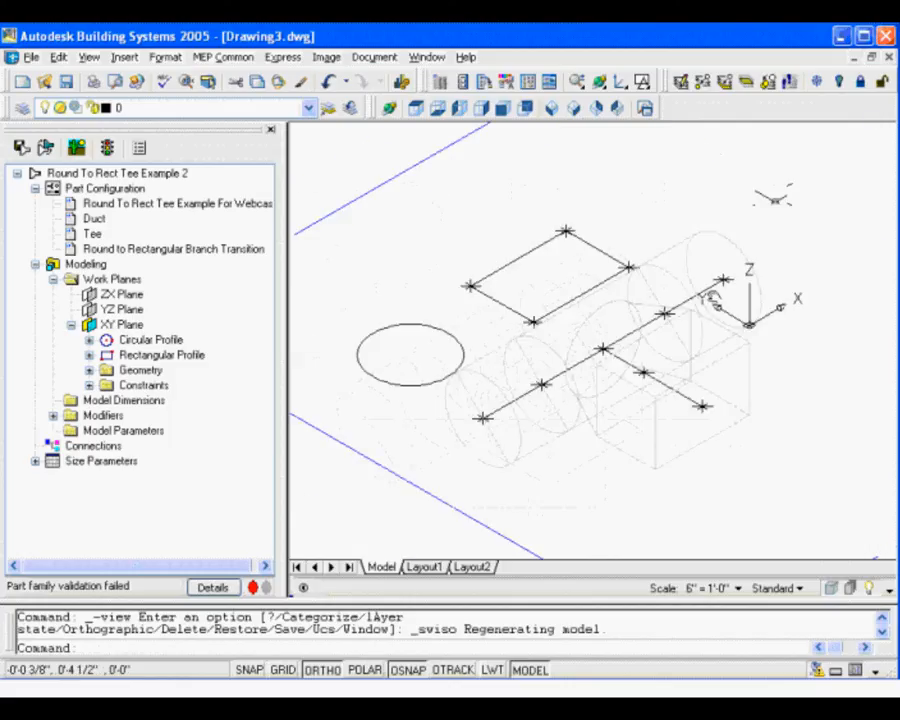
middle_drag(669, 279, 635, 267)
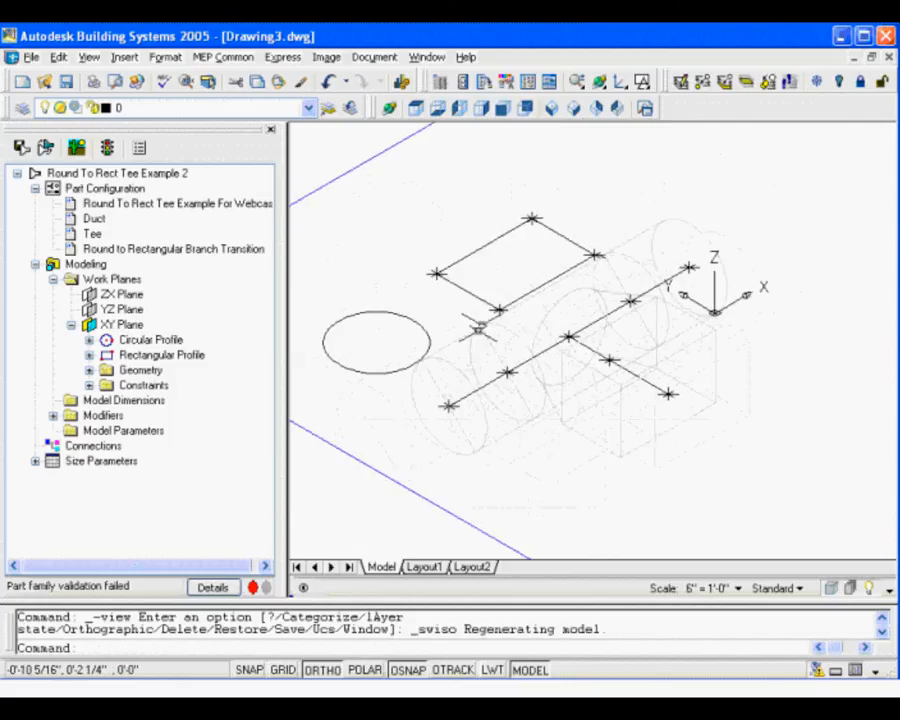
click(510, 330)
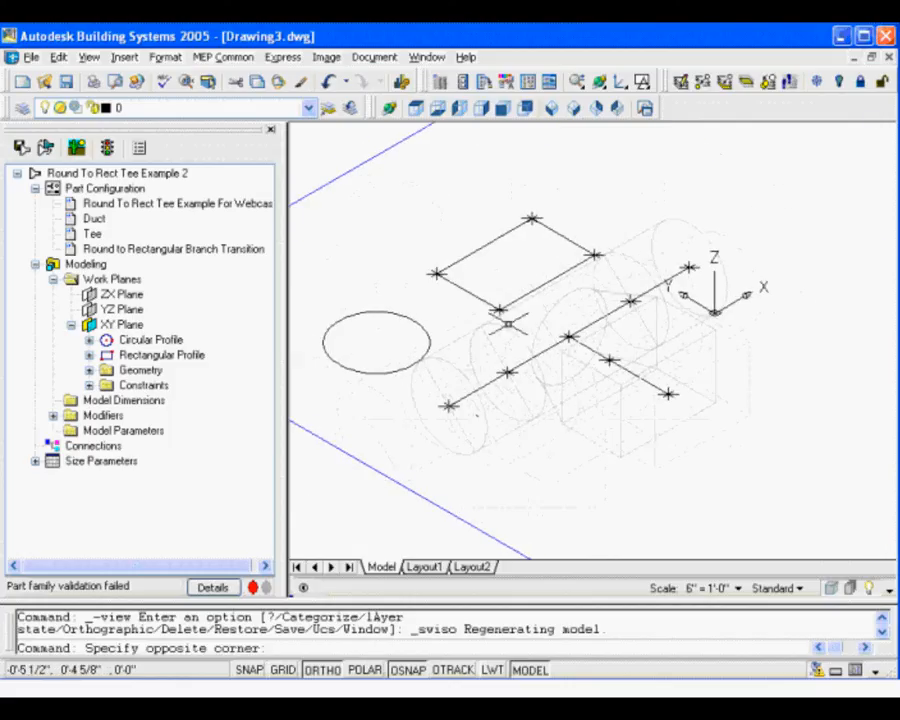
click(472, 345)
click(650, 230)
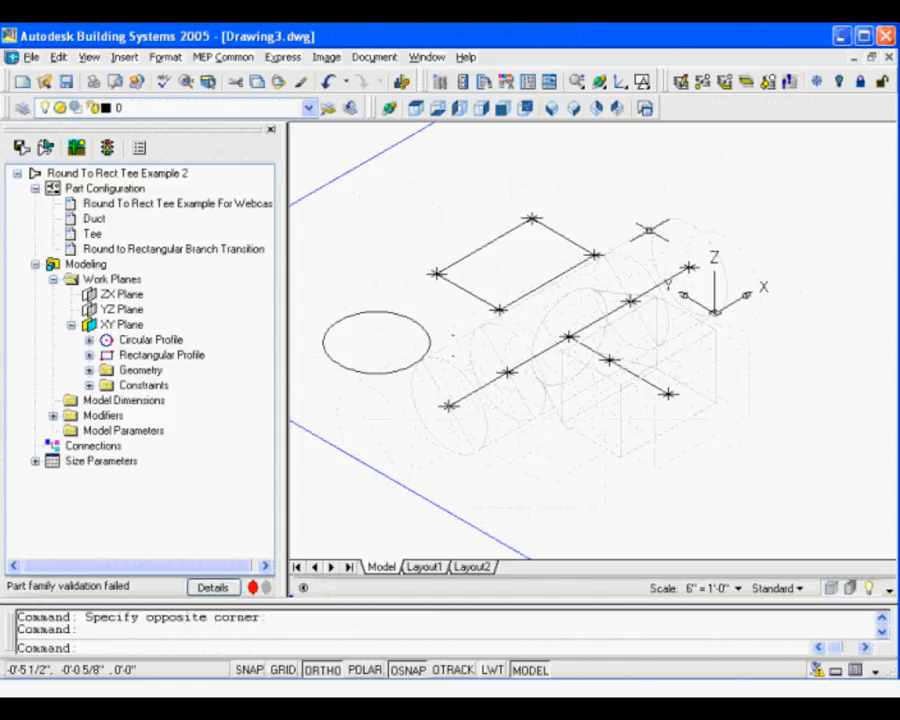
click(565, 299)
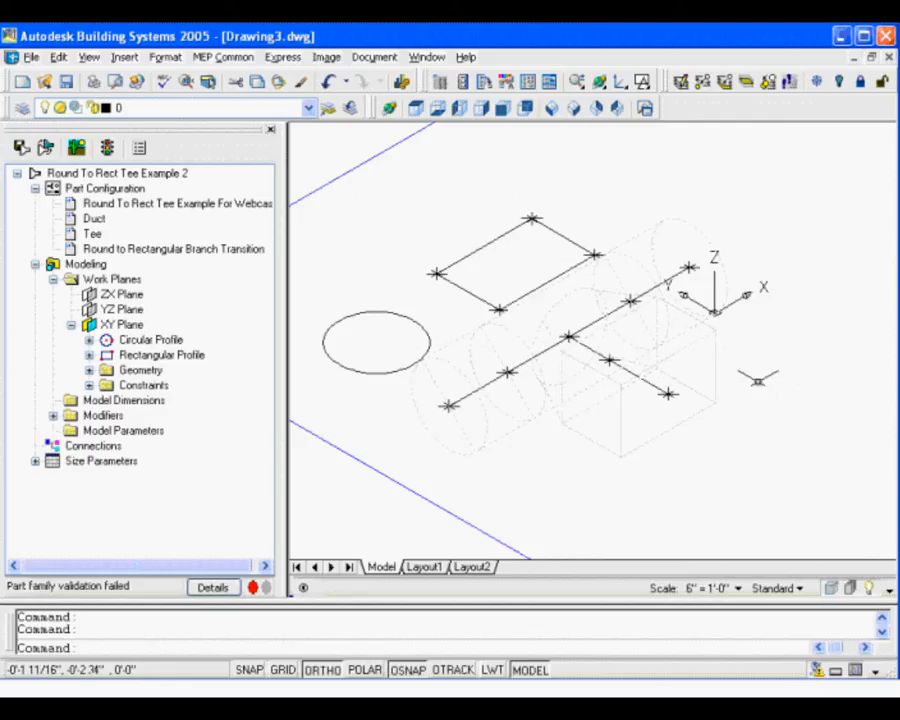
key(Escape)
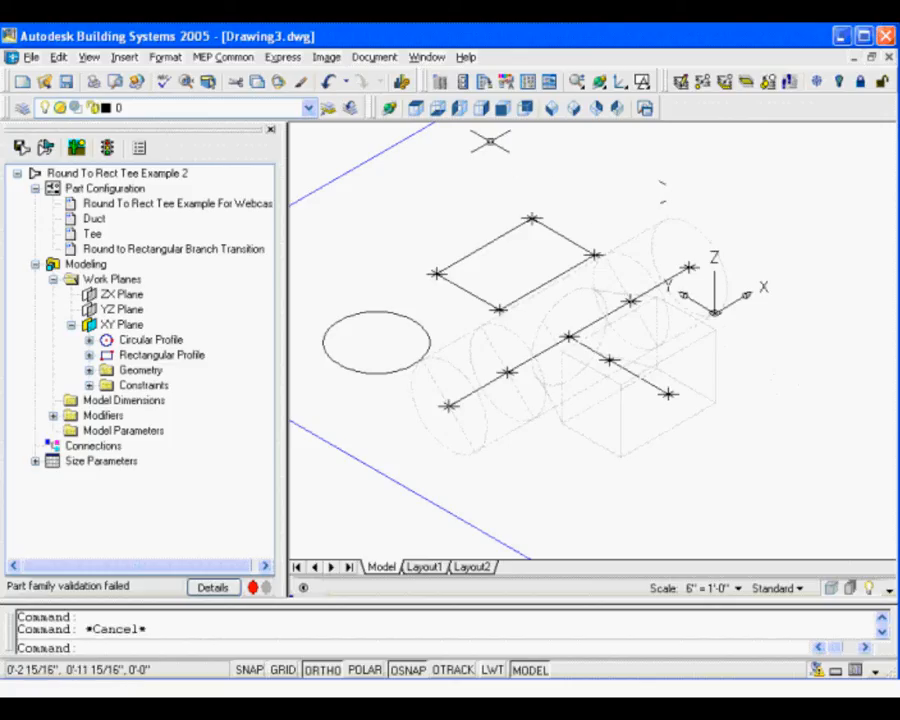
click(417, 110)
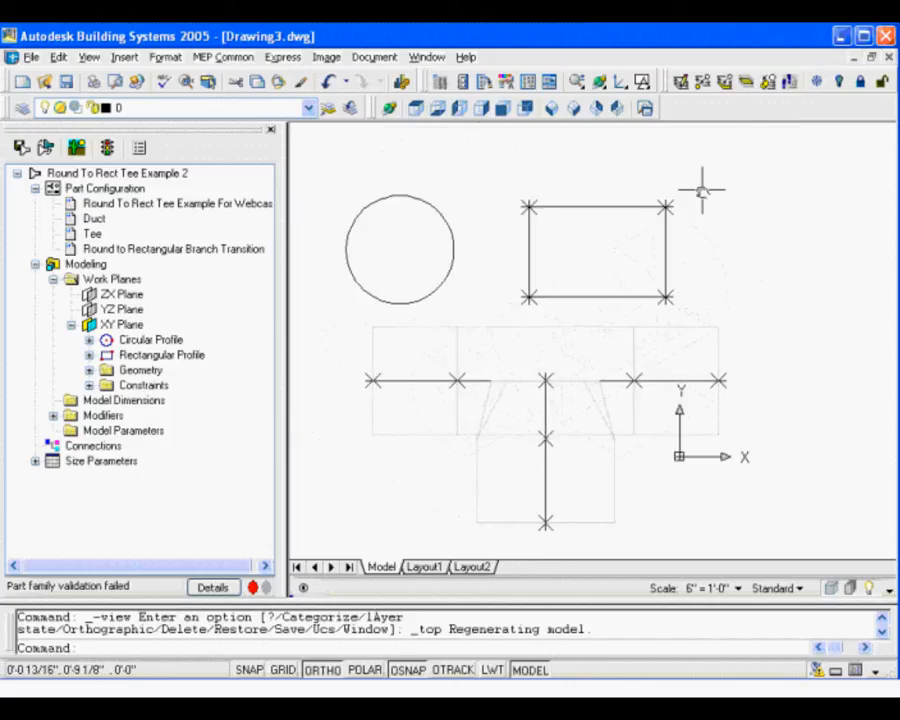